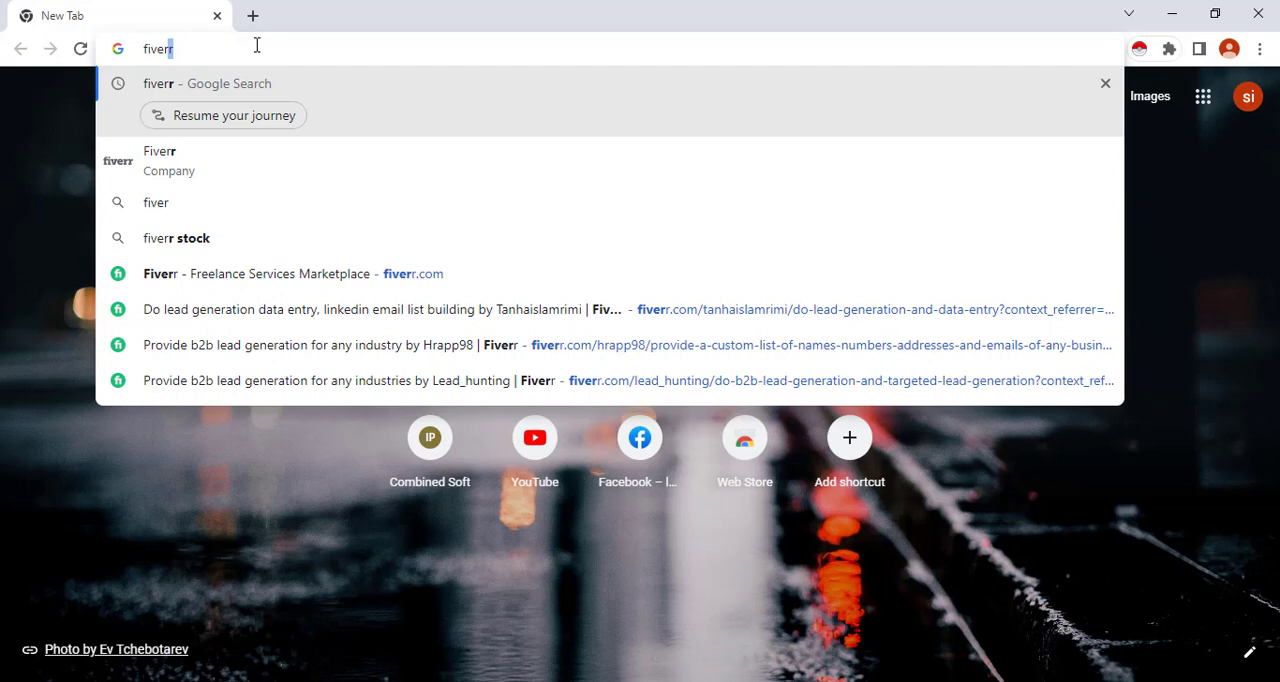
Open the Fiverr website and search its services for "lead generation"
key("Return")
left_click(263, 340)
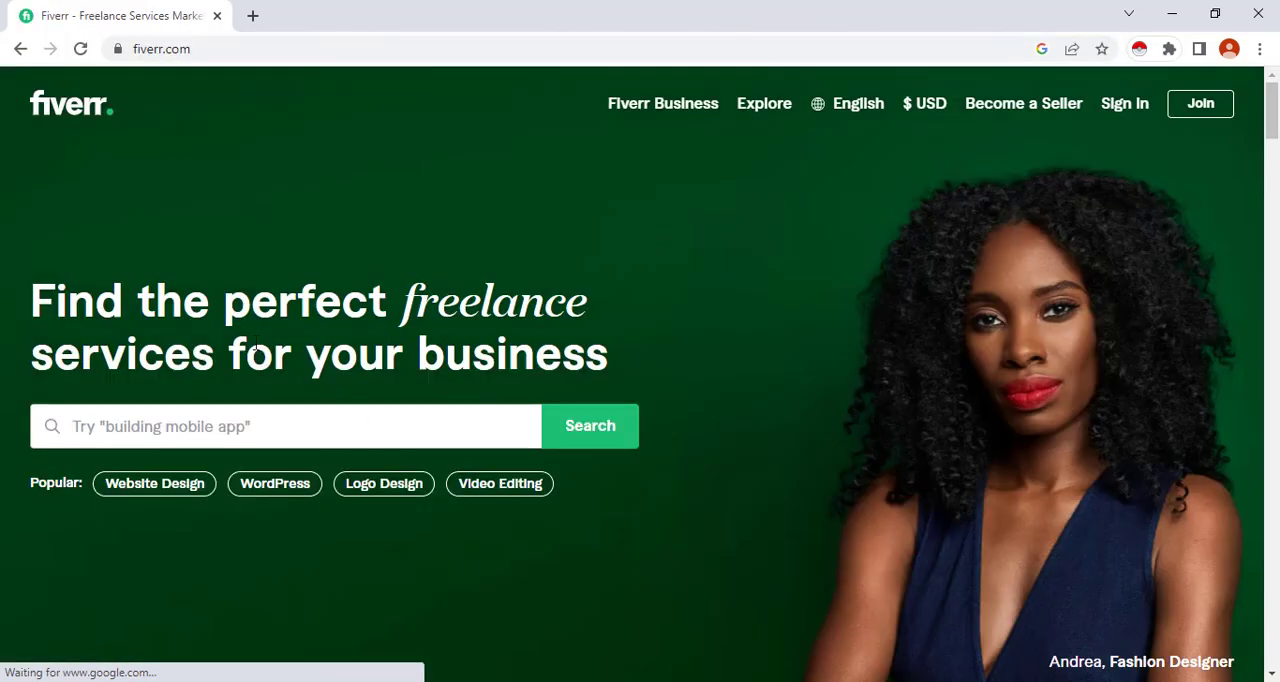
type("lead ")
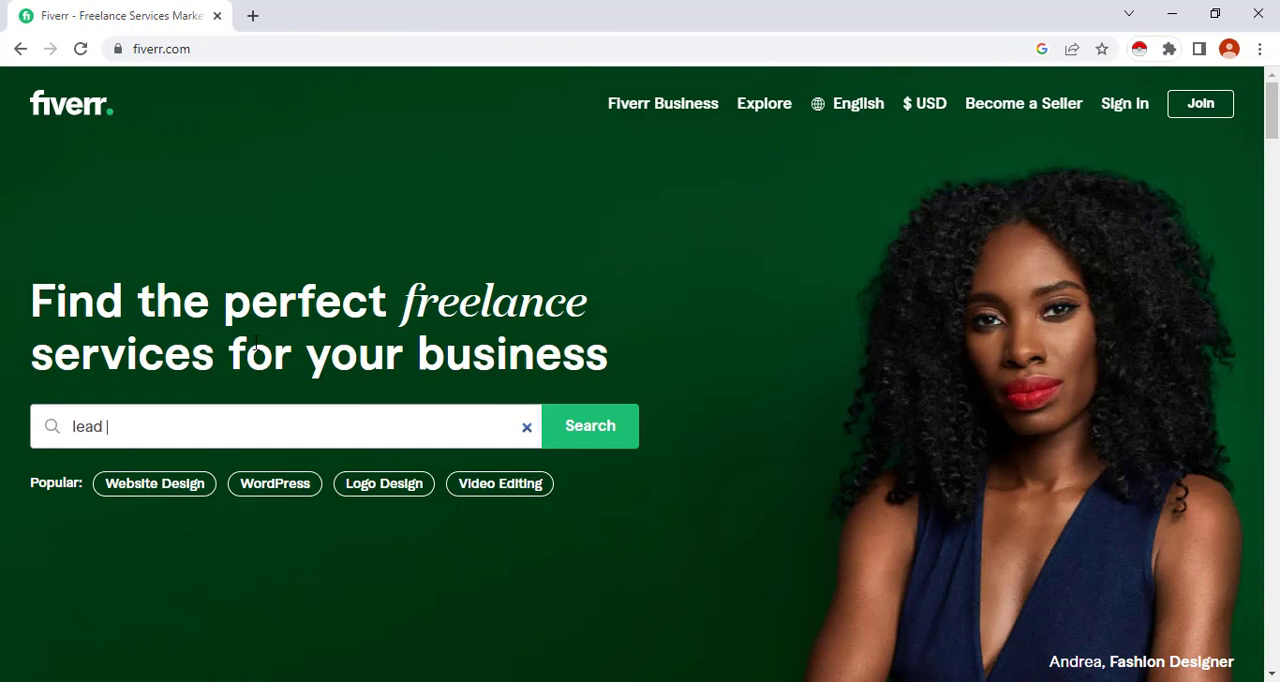
type("gene")
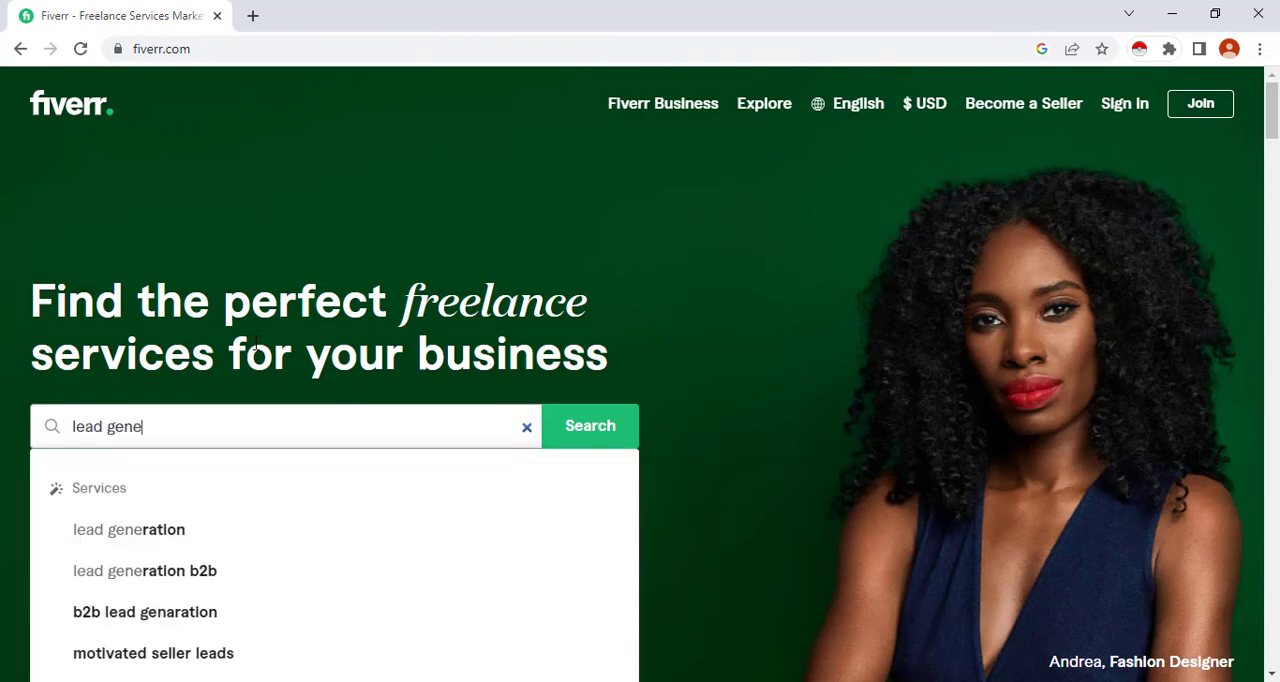
type("ration")
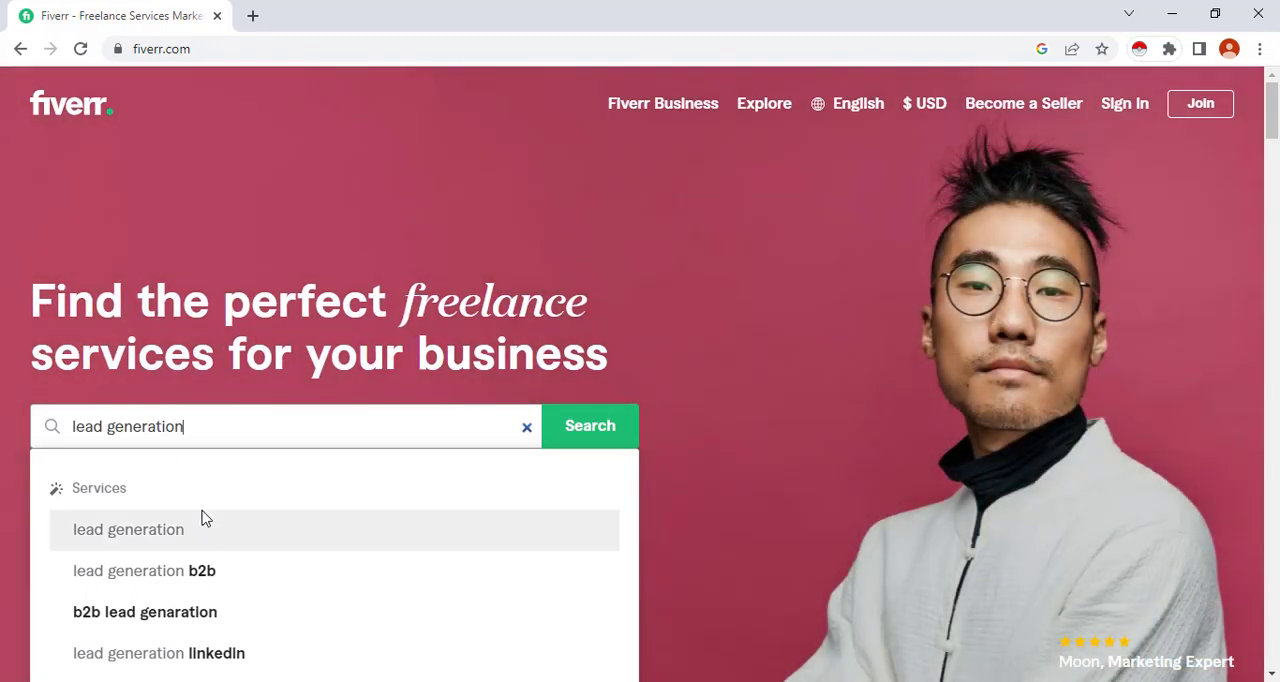
left_click(202, 522)
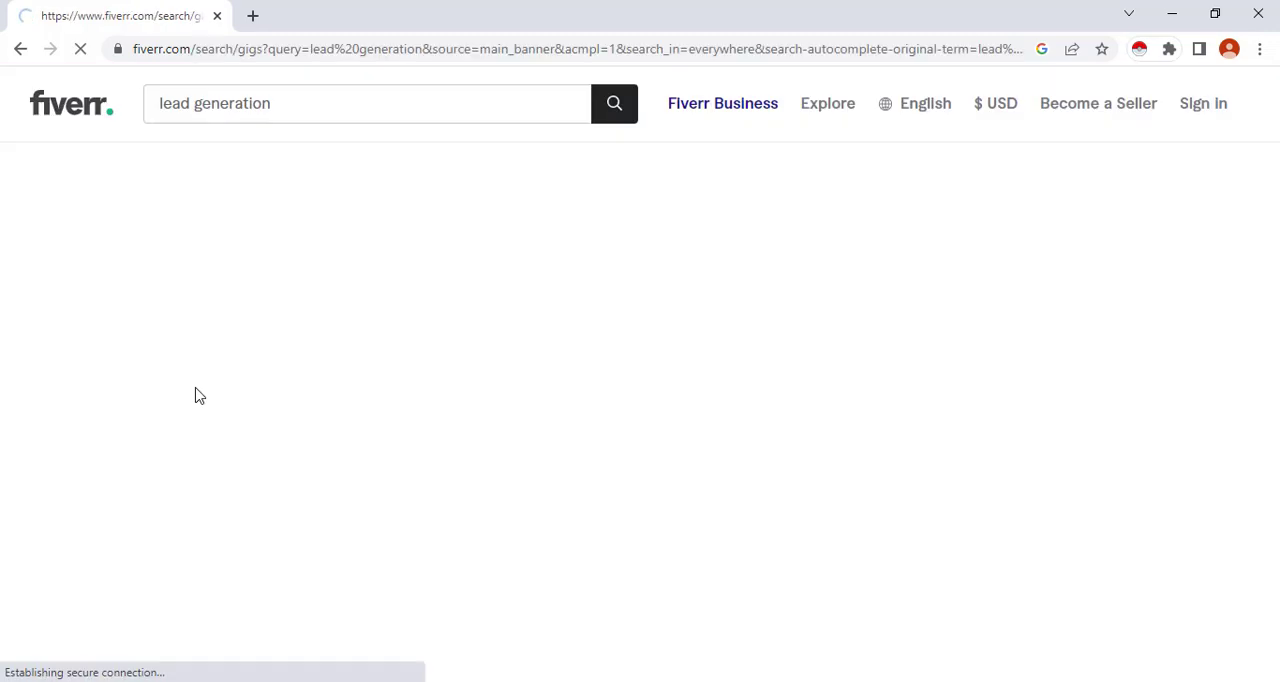
Find the gig "I will provide b2b lead generation for any industry" in the results and open it in a new tab
scroll(549, 269, "down", 5)
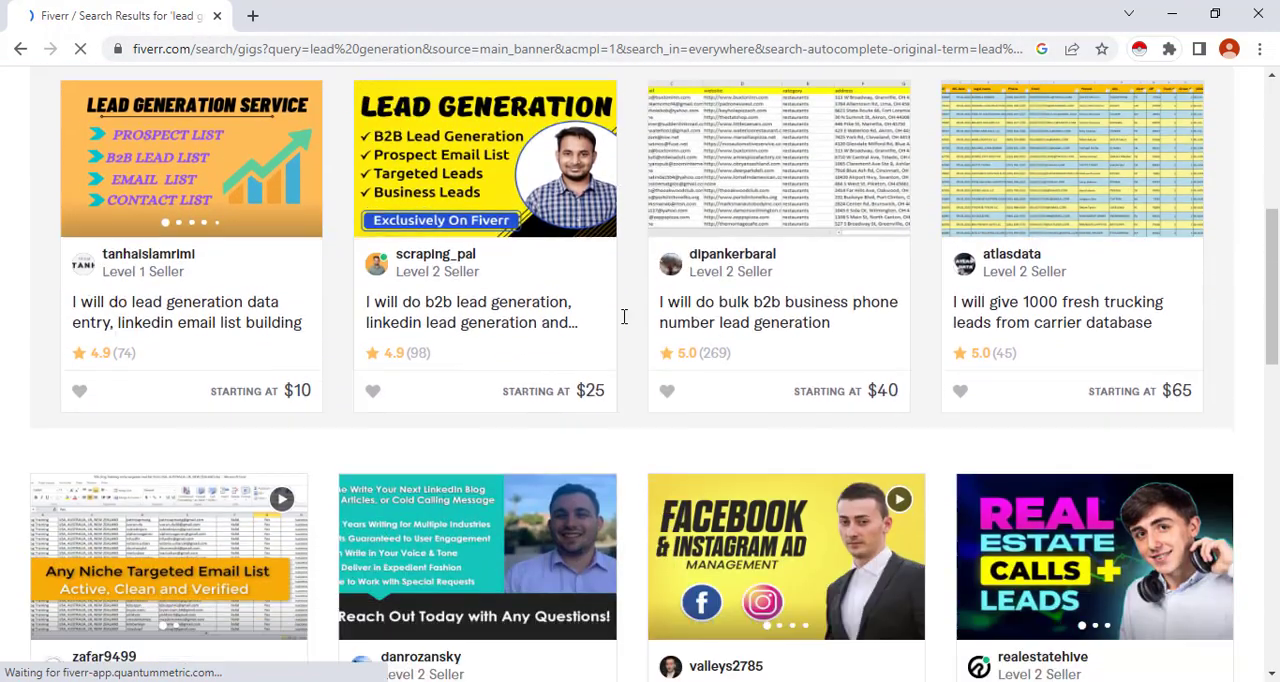
scroll(624, 316, "down", 2)
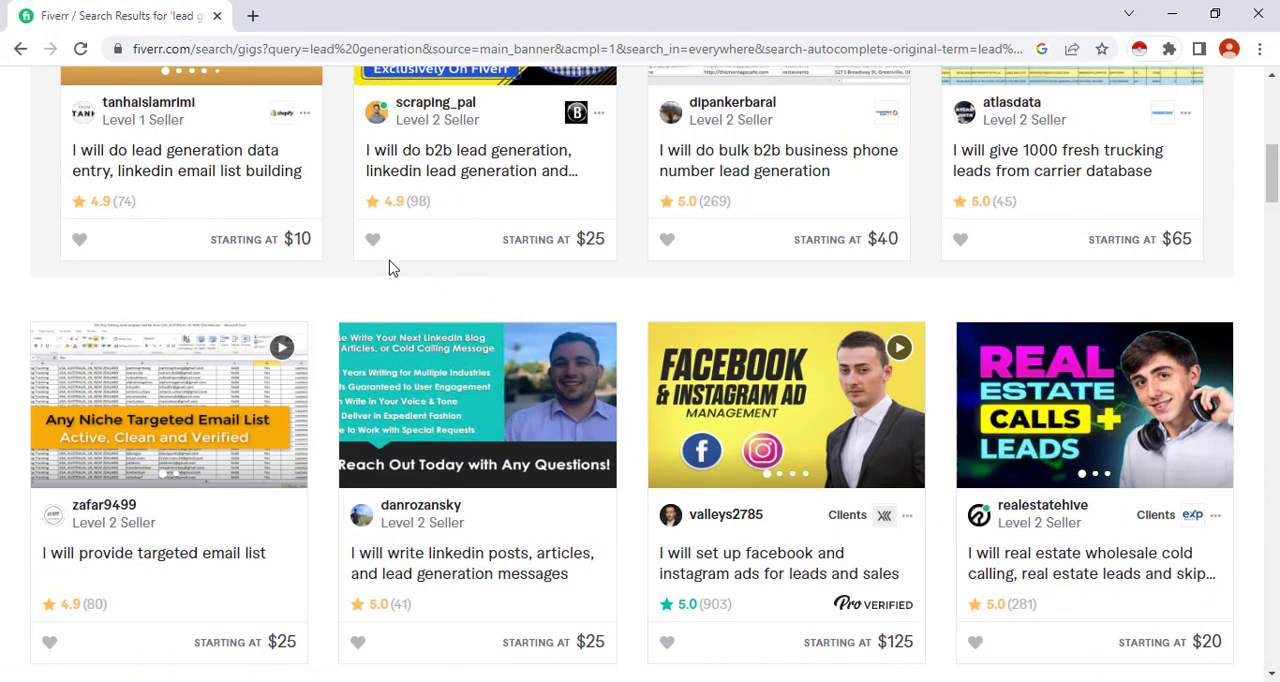
scroll(394, 290, "down", 2)
scroll(396, 298, "down", 2)
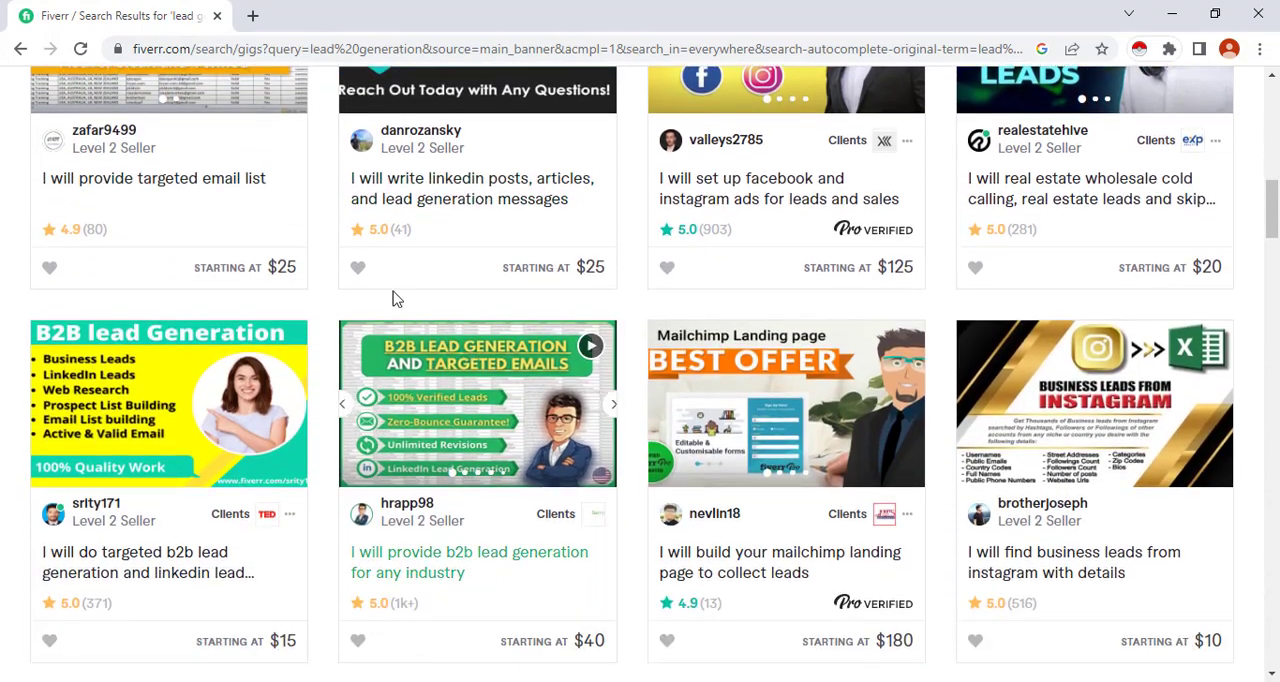
scroll(460, 360, "down", 2)
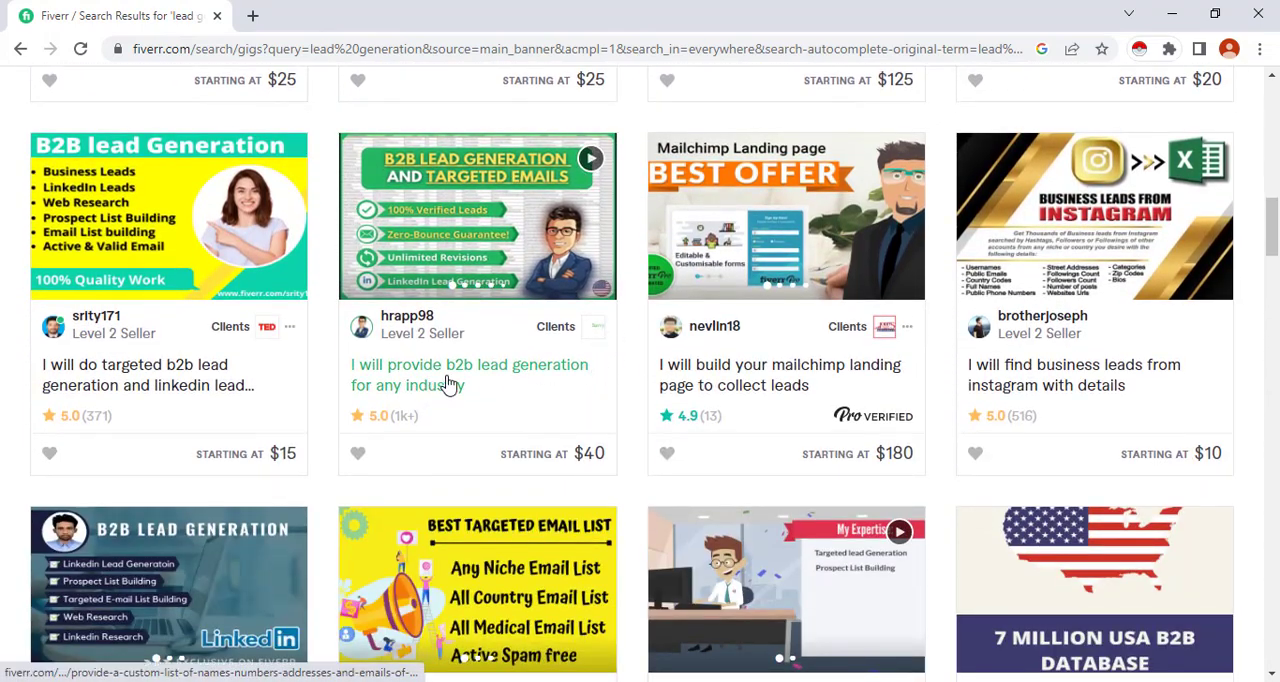
right_click(449, 385)
left_click(495, 392)
Open the gig "I will provide b2b lead generation for any industries" in another new tab
scroll(711, 400, "down", 3)
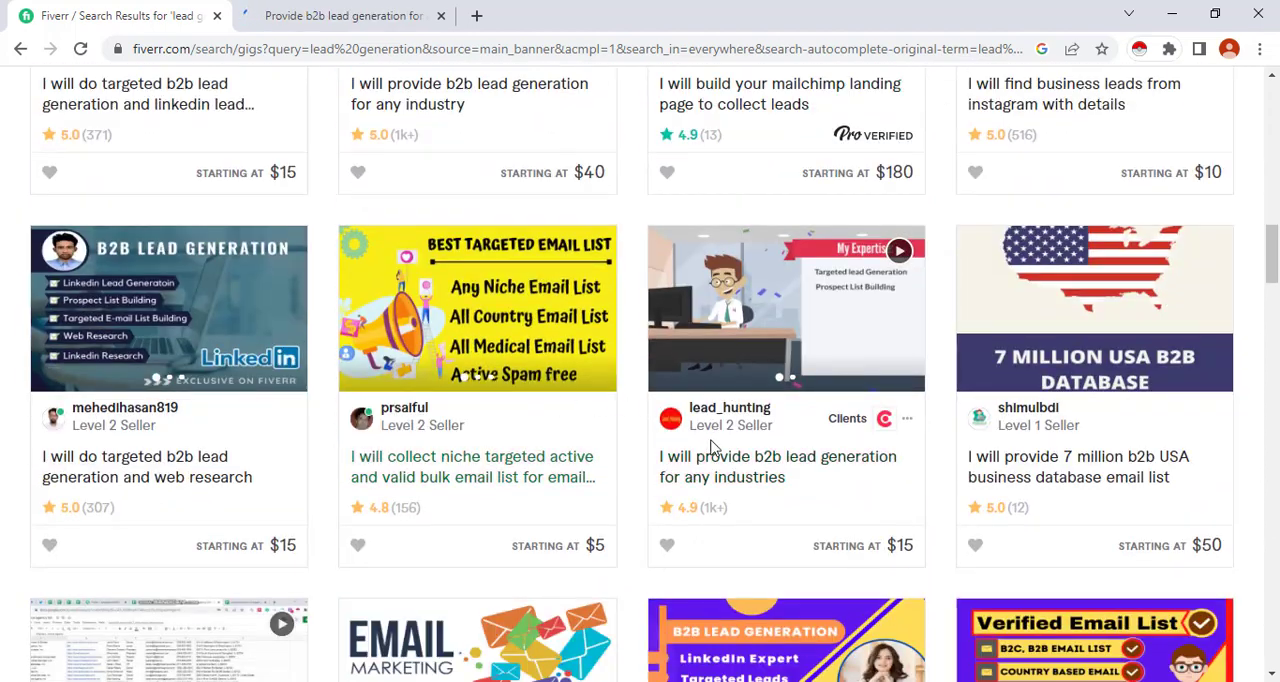
middle_click(711, 447)
scroll(711, 447, "down", 9)
scroll(194, 337, "up", 5)
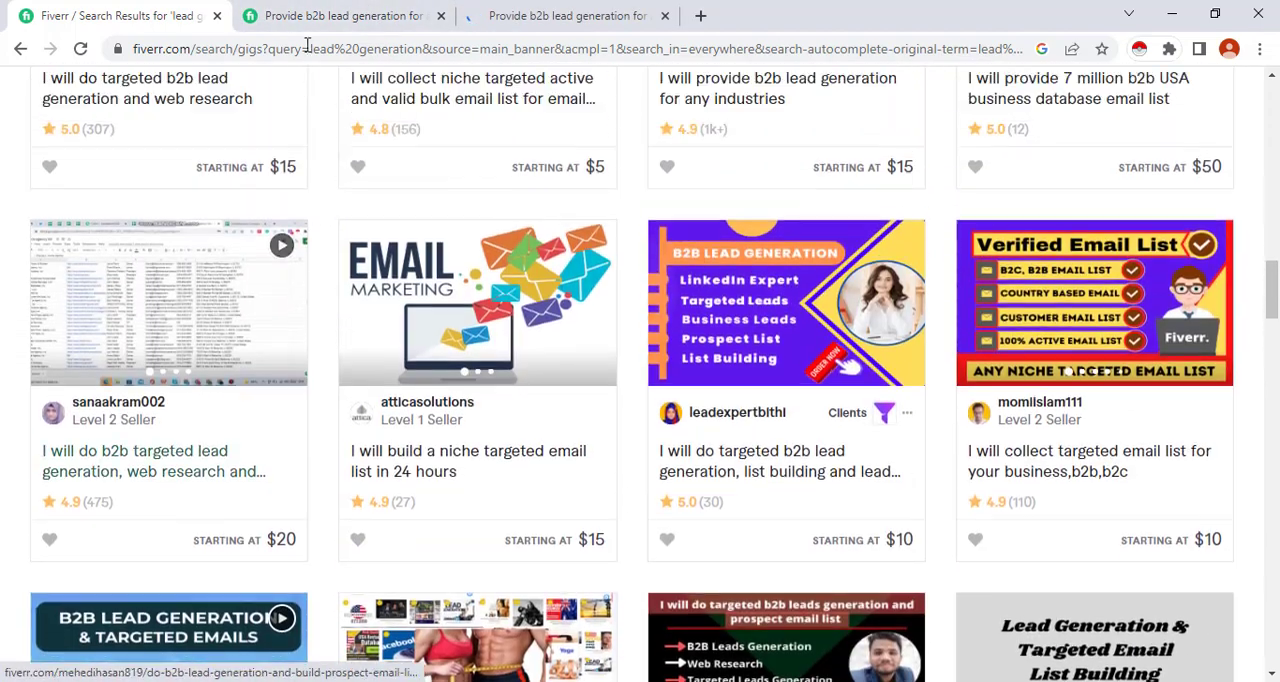
Switch to the "any industry" gig and view its Standard, Premium and Basic packages
left_click(340, 15)
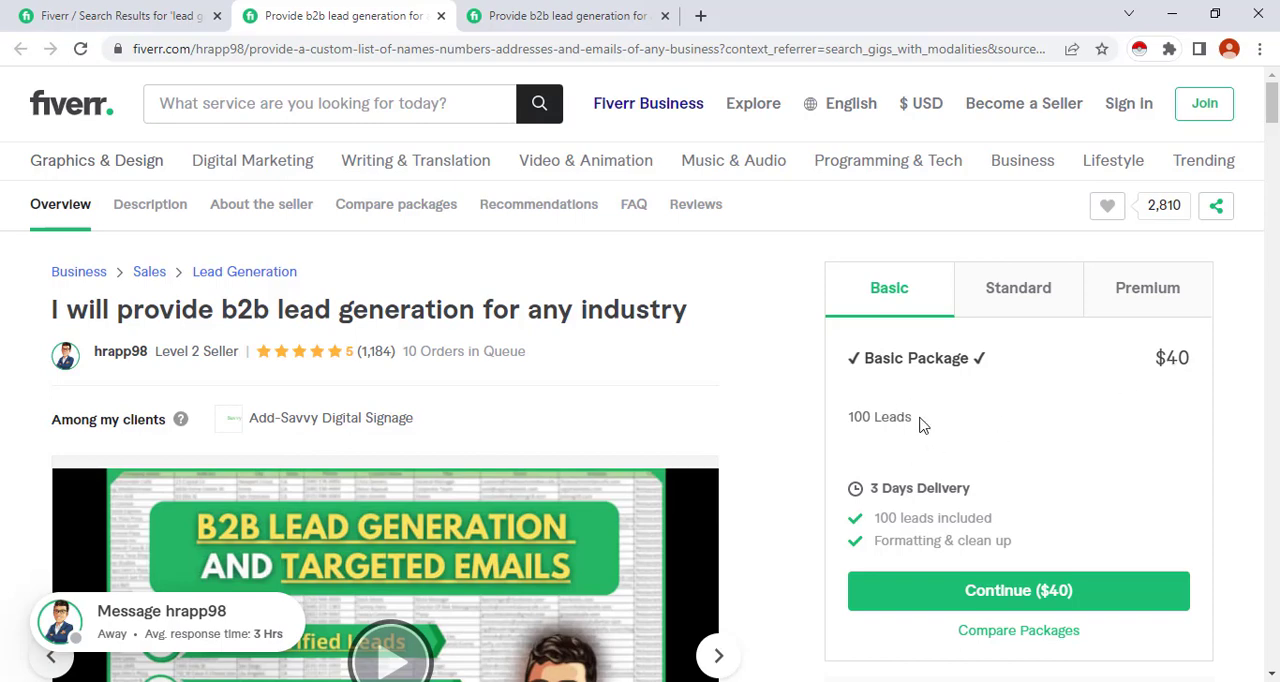
left_click(998, 302)
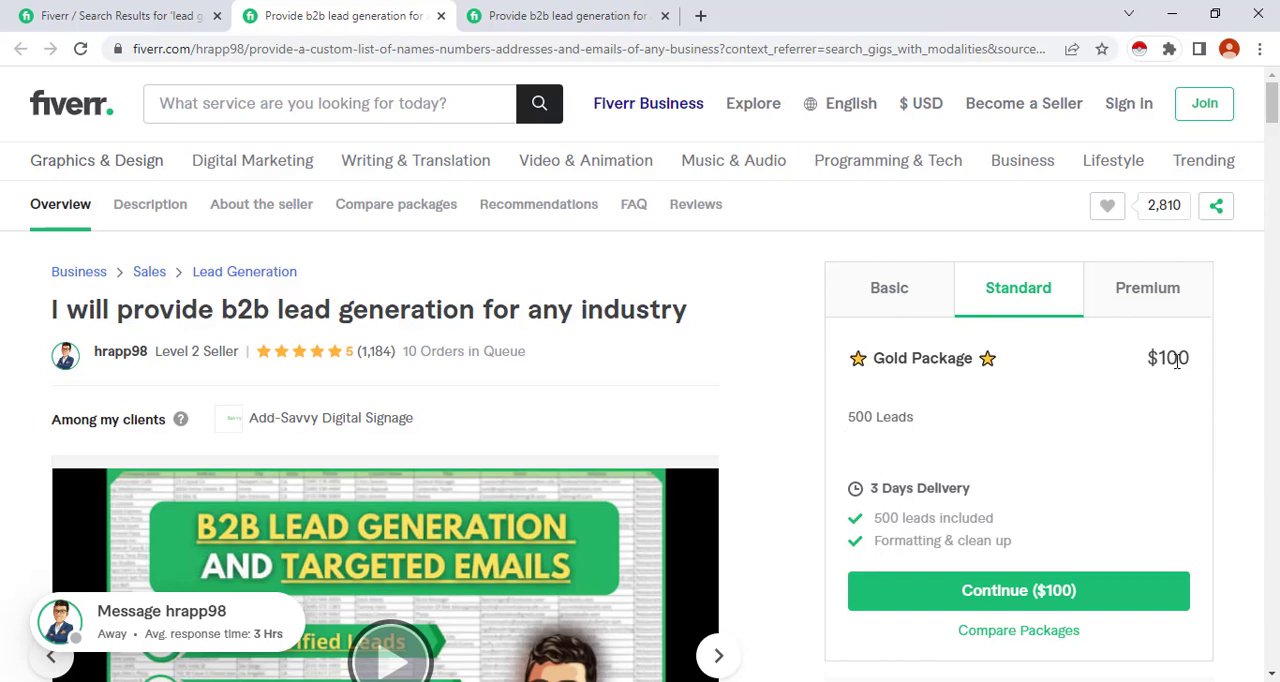
left_click(1139, 298)
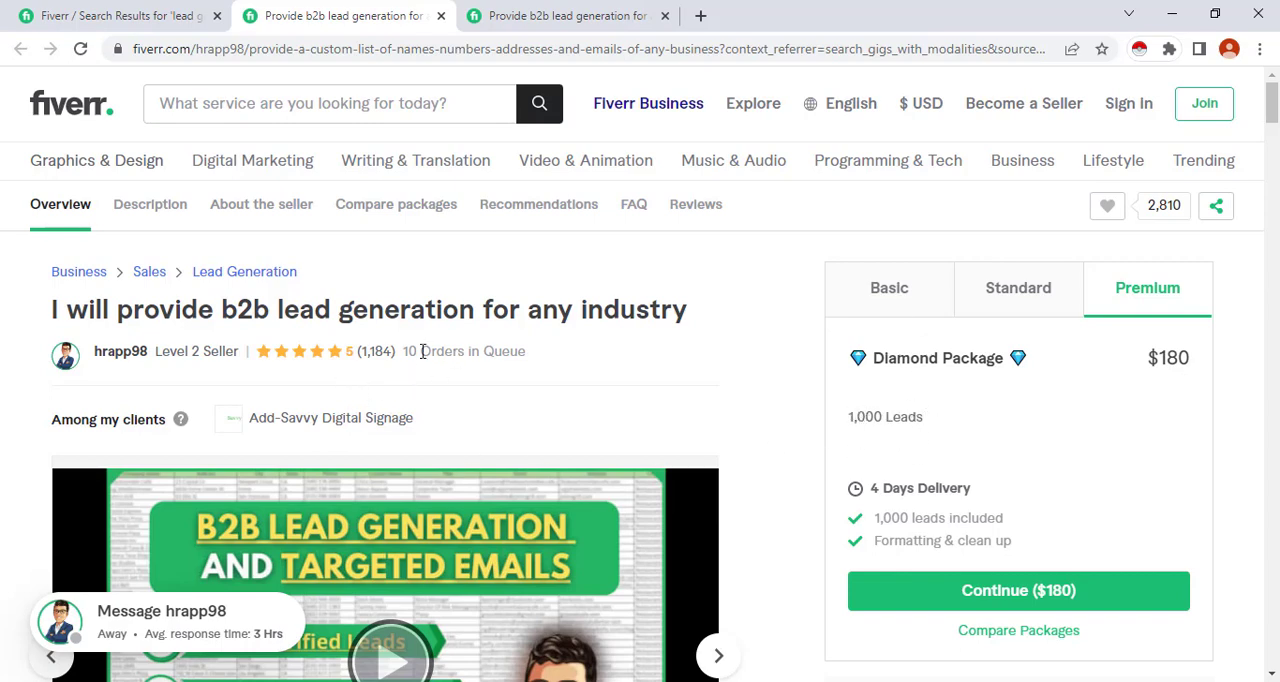
left_click(903, 312)
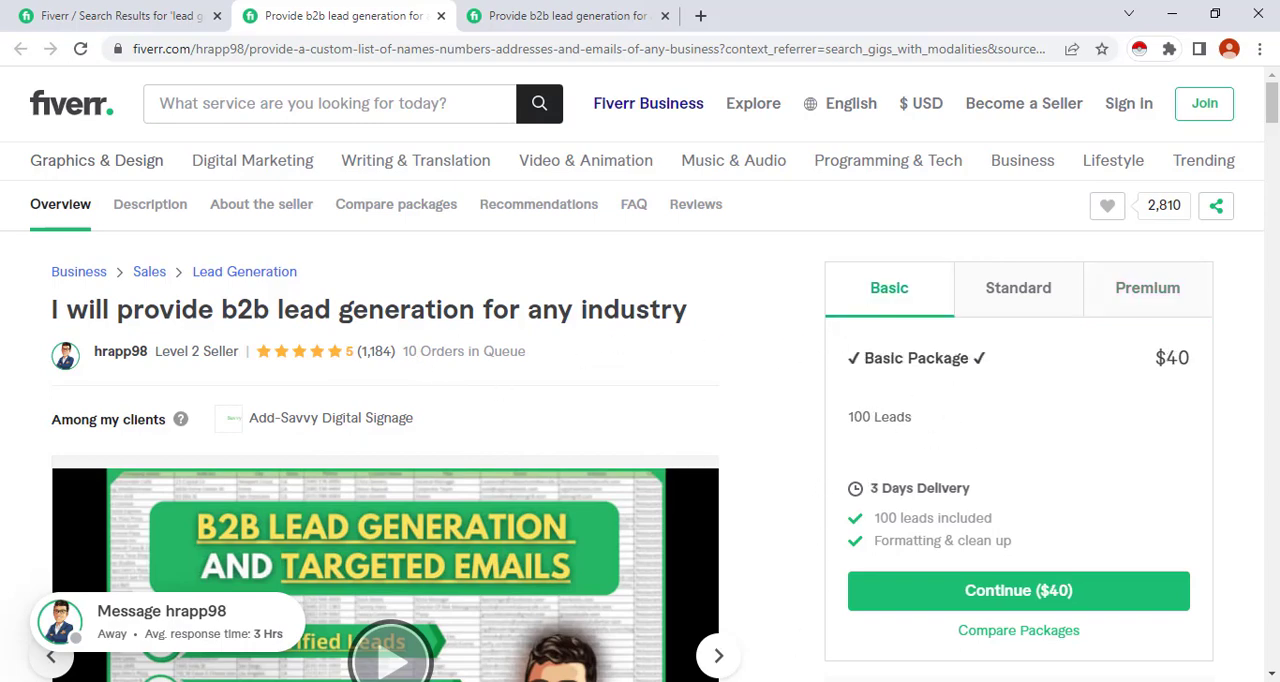
Calculate 10 × 40 in Calculator, multiply the result by 101, and minimize Calculator
left_click_drag(563, 249, 825, 187)
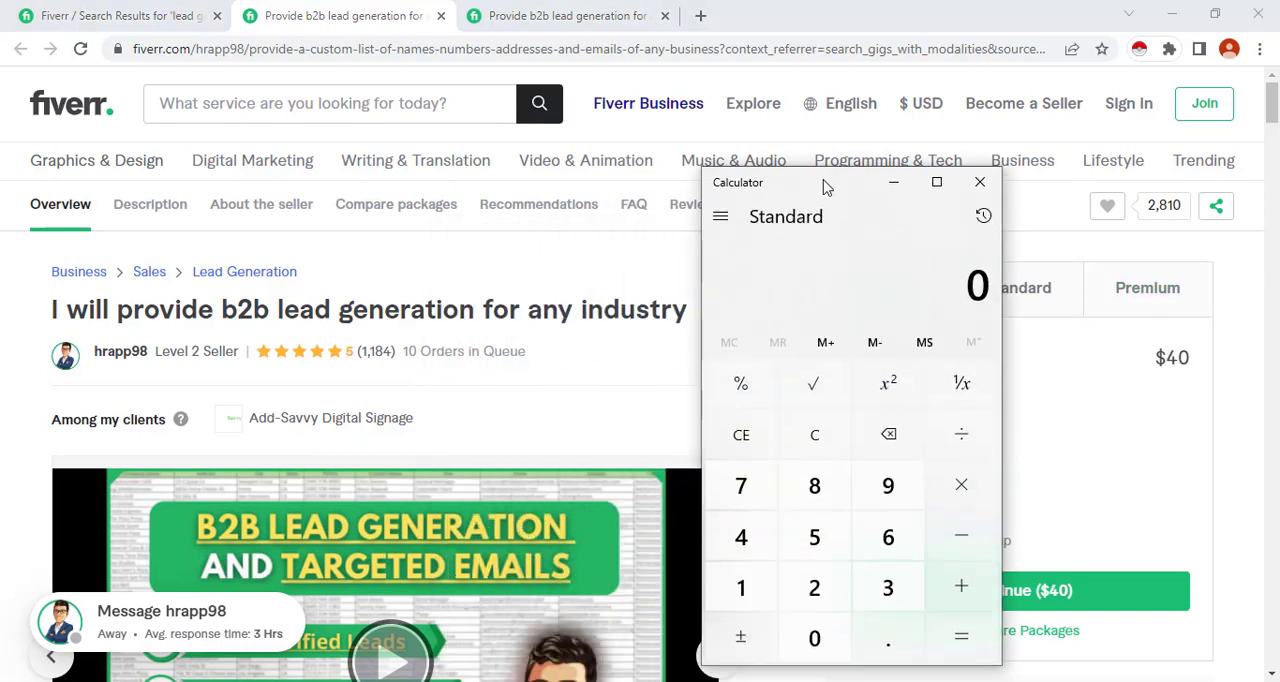
type("10*40")
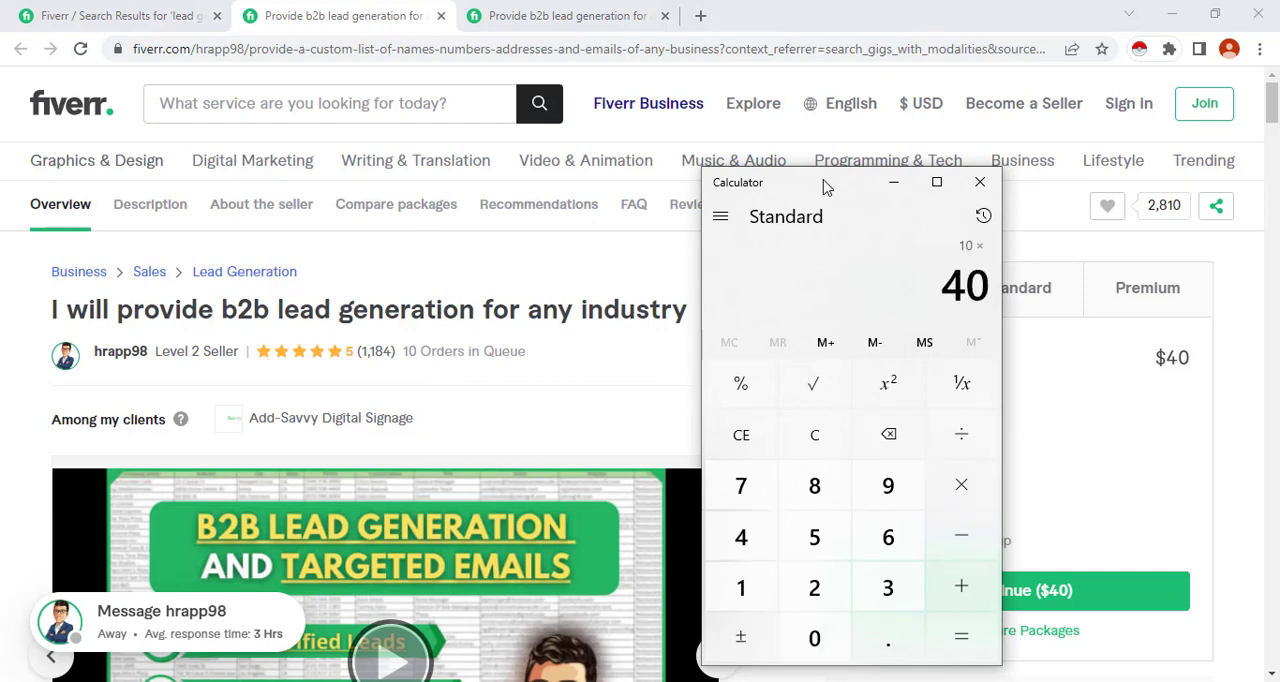
key("Return")
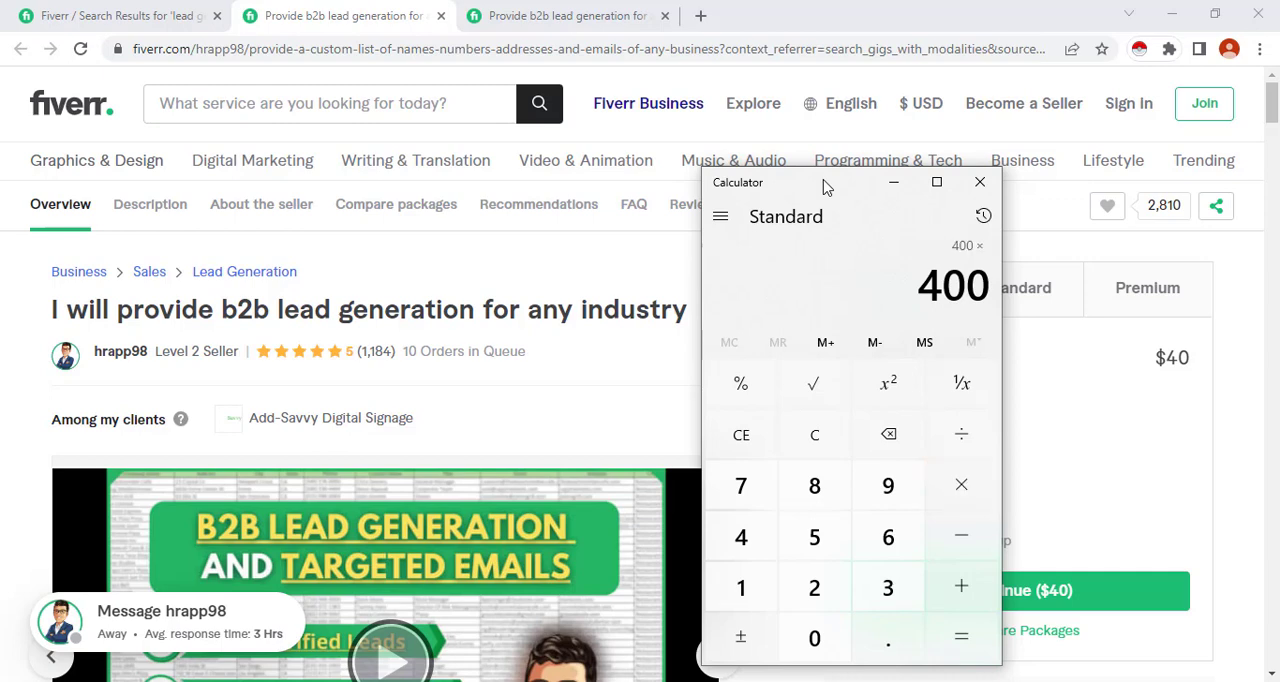
type("101")
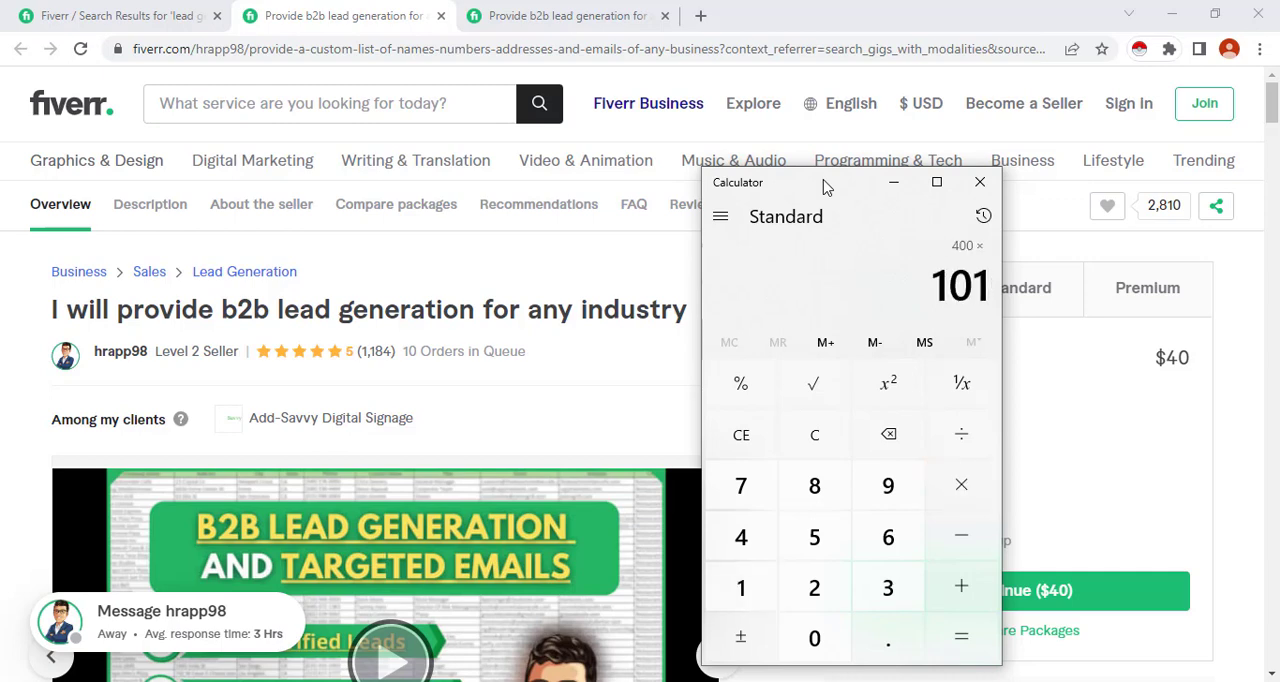
key("Return")
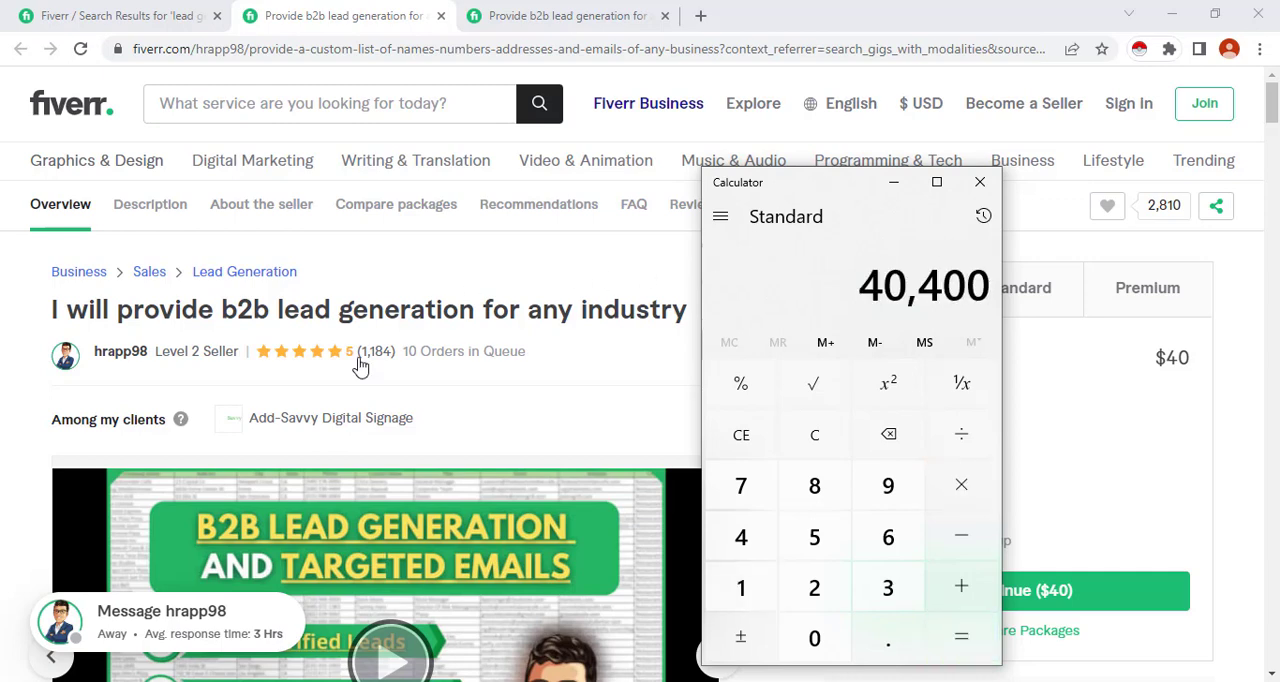
left_click(894, 183)
Read the gig description, including what the seller needs from the buyer and which lead details are delivered
scroll(490, 402, "down", 6)
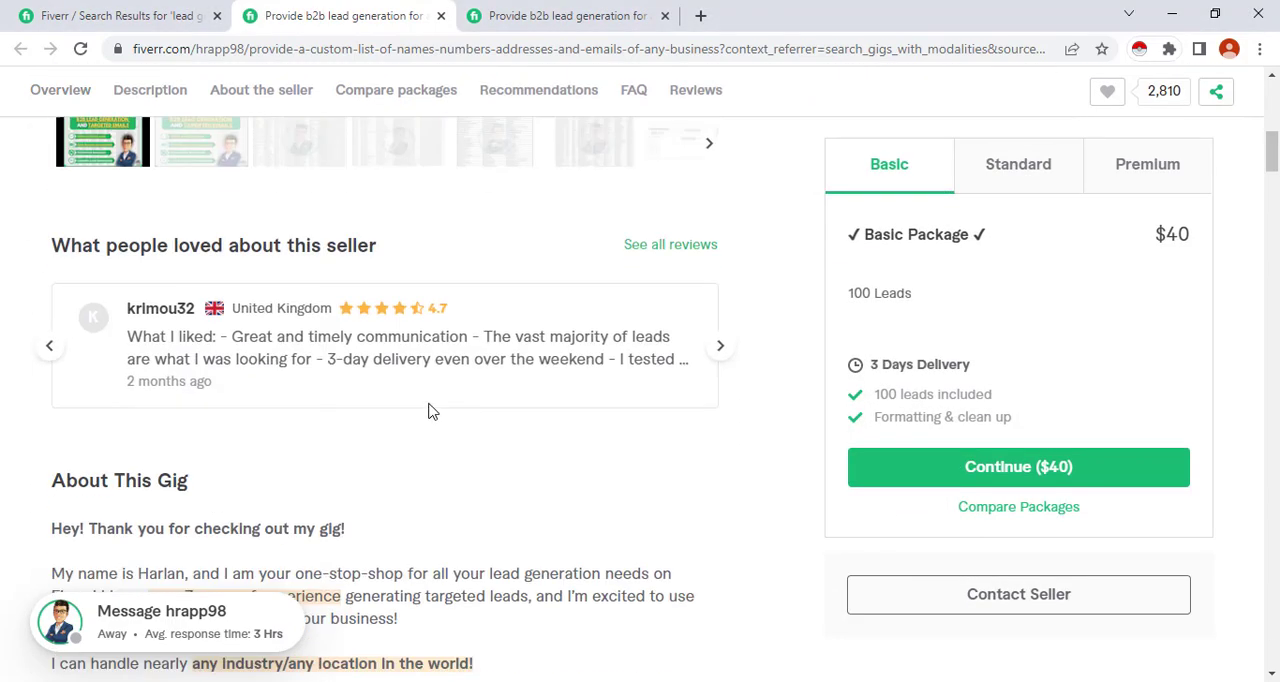
scroll(443, 408, "down", 6)
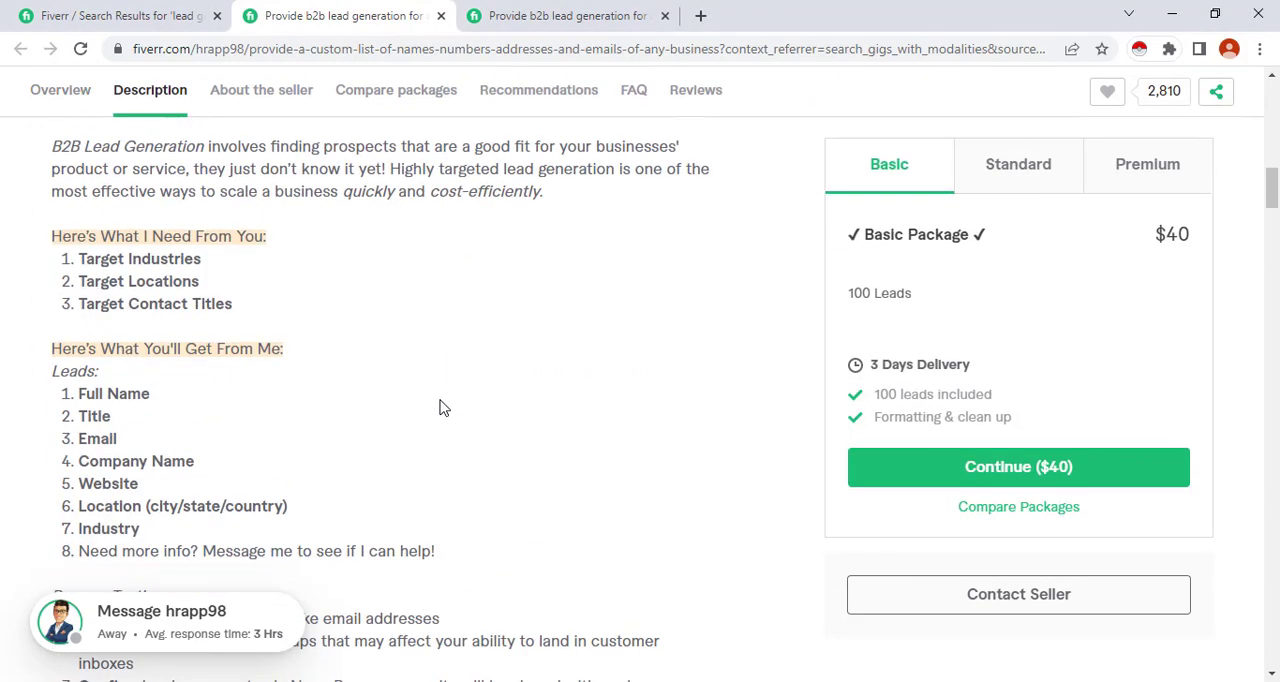
scroll(115, 432, "down", 1)
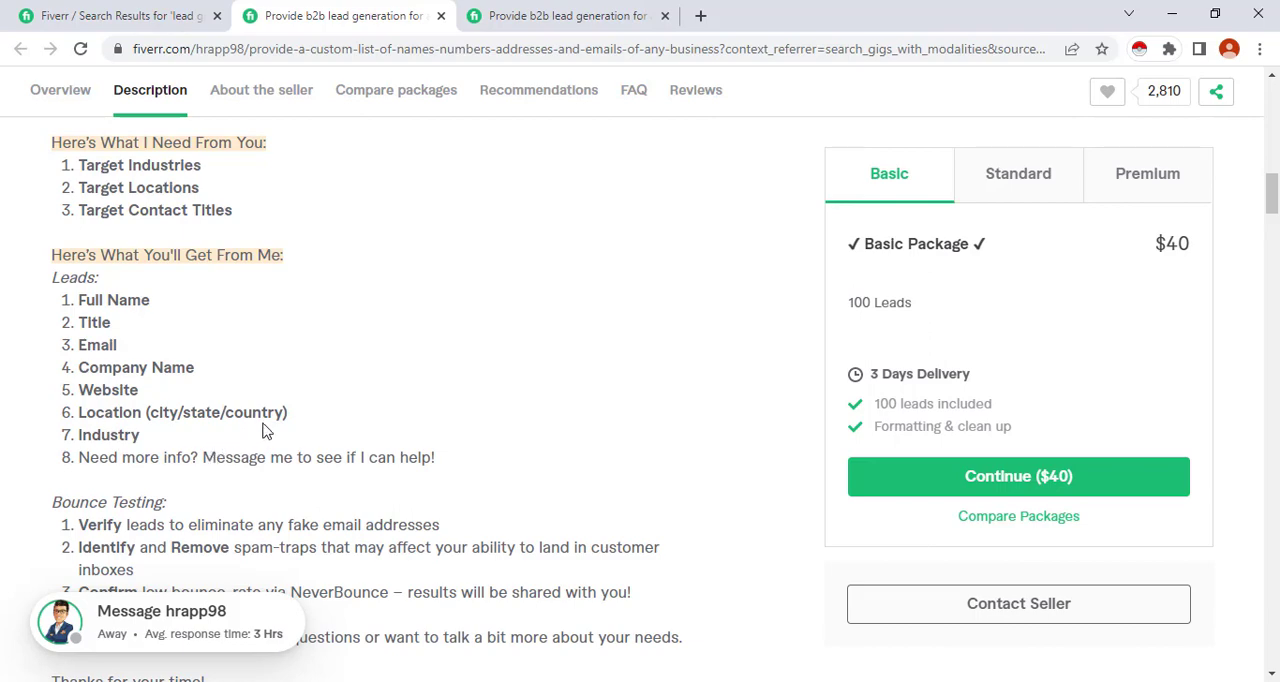
scroll(290, 426, "up", 1)
scroll(294, 424, "up", 2)
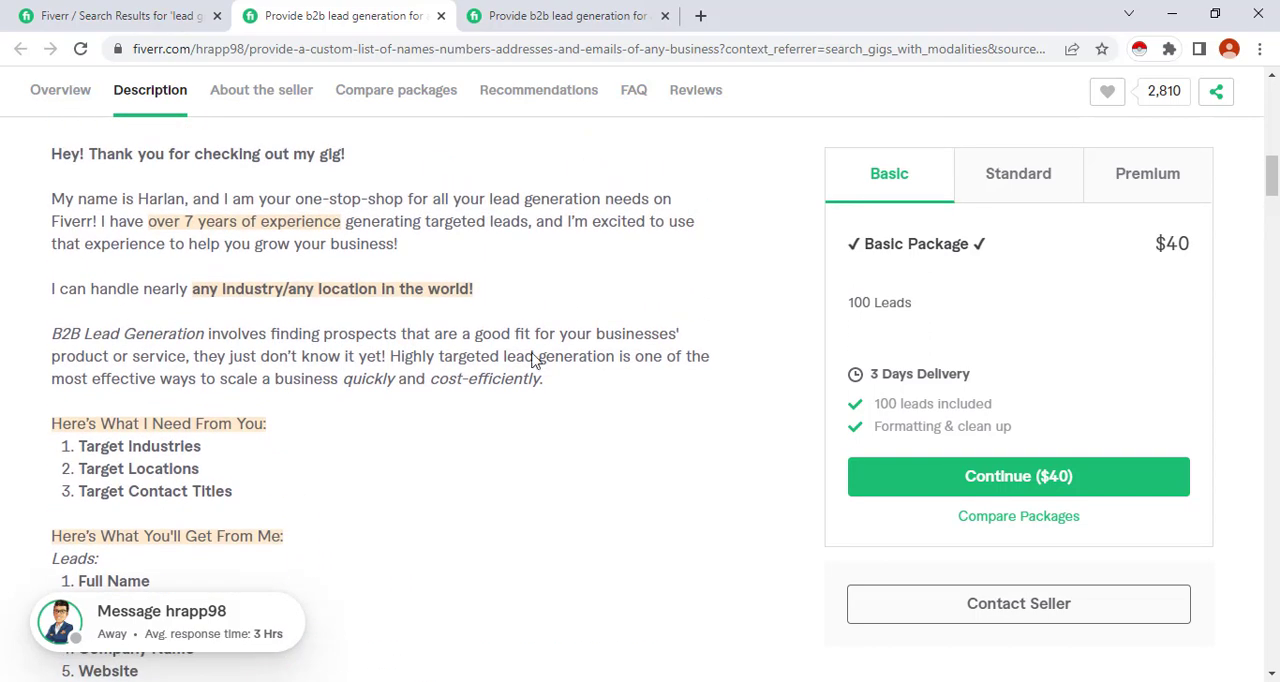
scroll(479, 389, "down", 3)
scroll(486, 443, "down", 1)
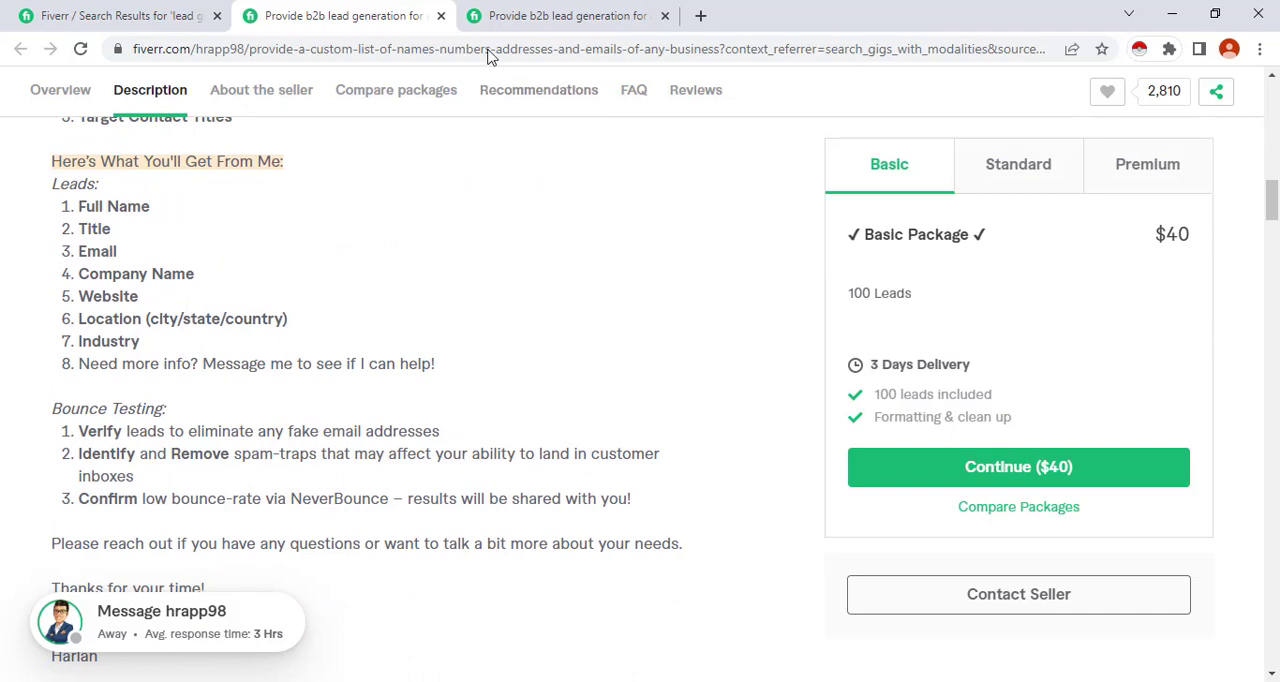
Switch to the "any industries" gig and examine its rating and orders in queue
left_click(537, 17)
scroll(397, 340, "down", 2)
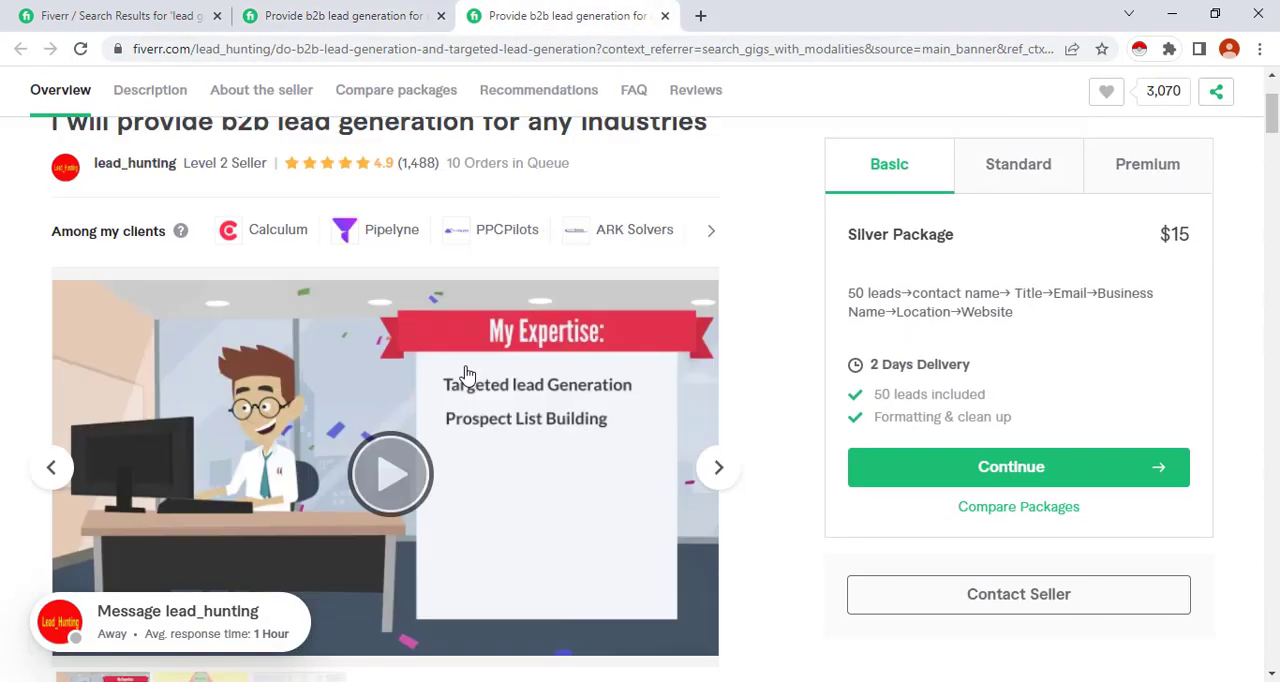
scroll(400, 350, "up", 2)
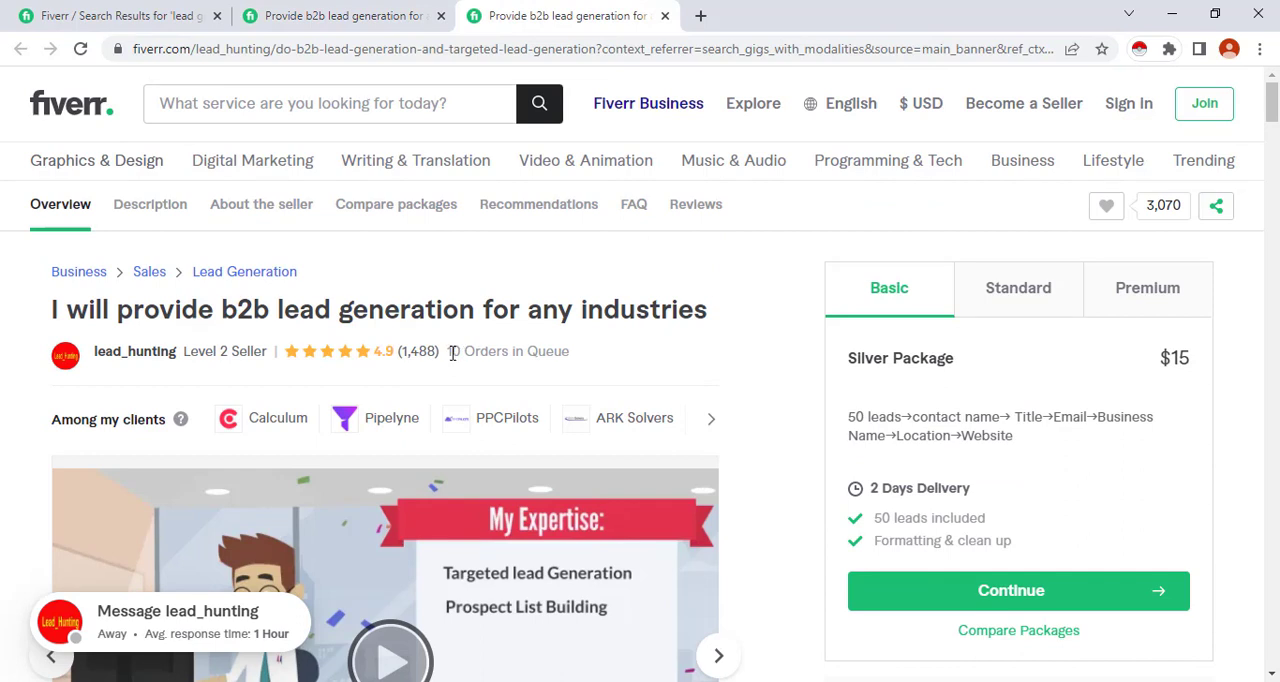
left_click_drag(447, 352, 498, 369)
left_click(467, 352)
View the gig's Standard and Premium packages and highlight the lead quantity in the Premium description
left_click(1006, 302)
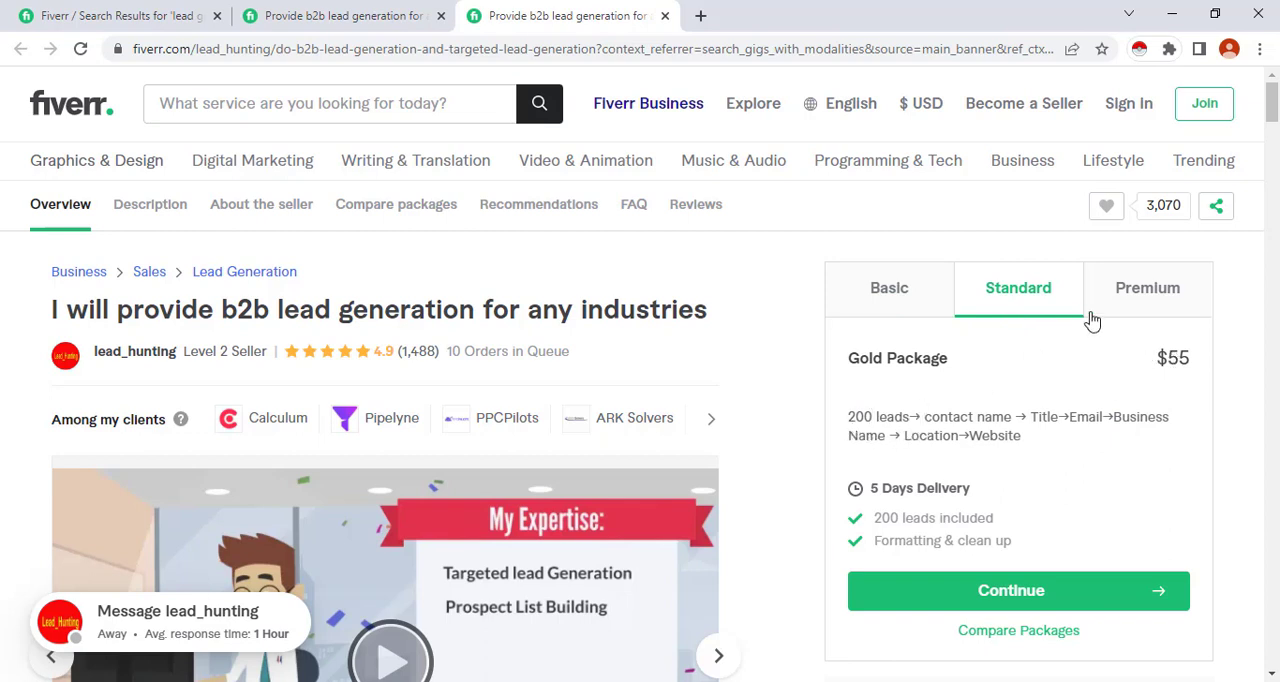
left_click(1136, 296)
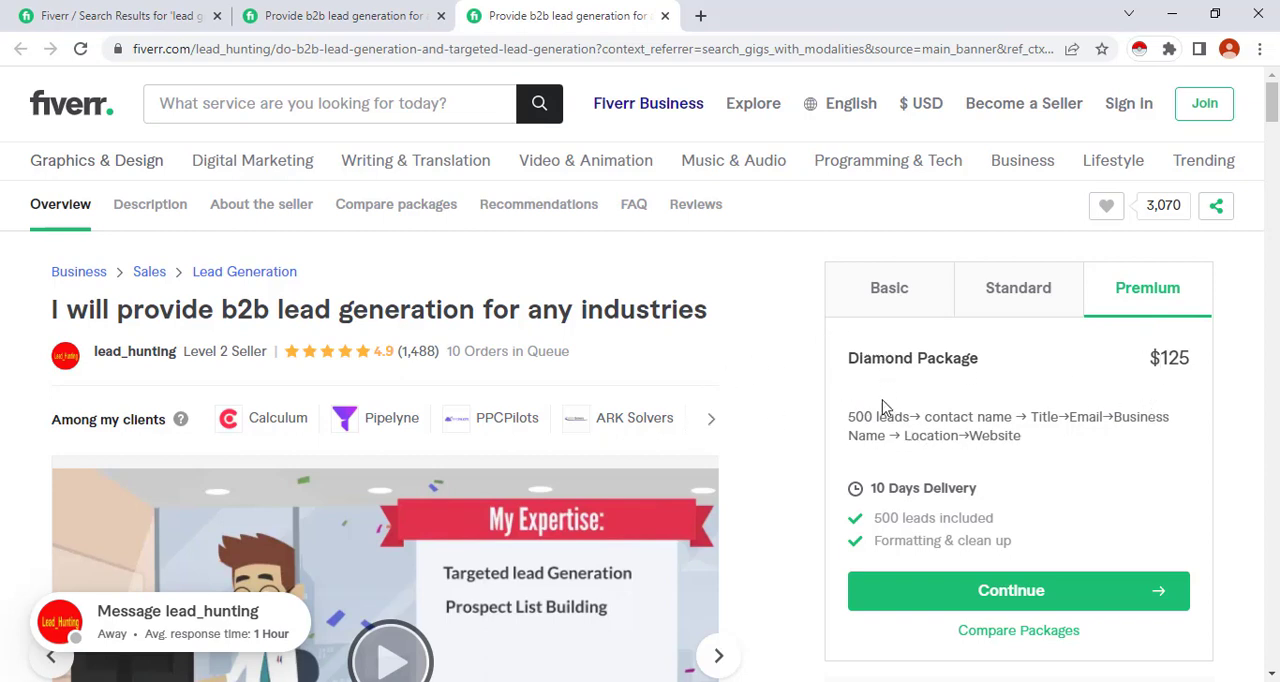
left_click_drag(870, 419, 857, 420)
Clear Calculator, compute 125 × 101, and minimize the Calculator window to return to the gig page
left_click(765, 680)
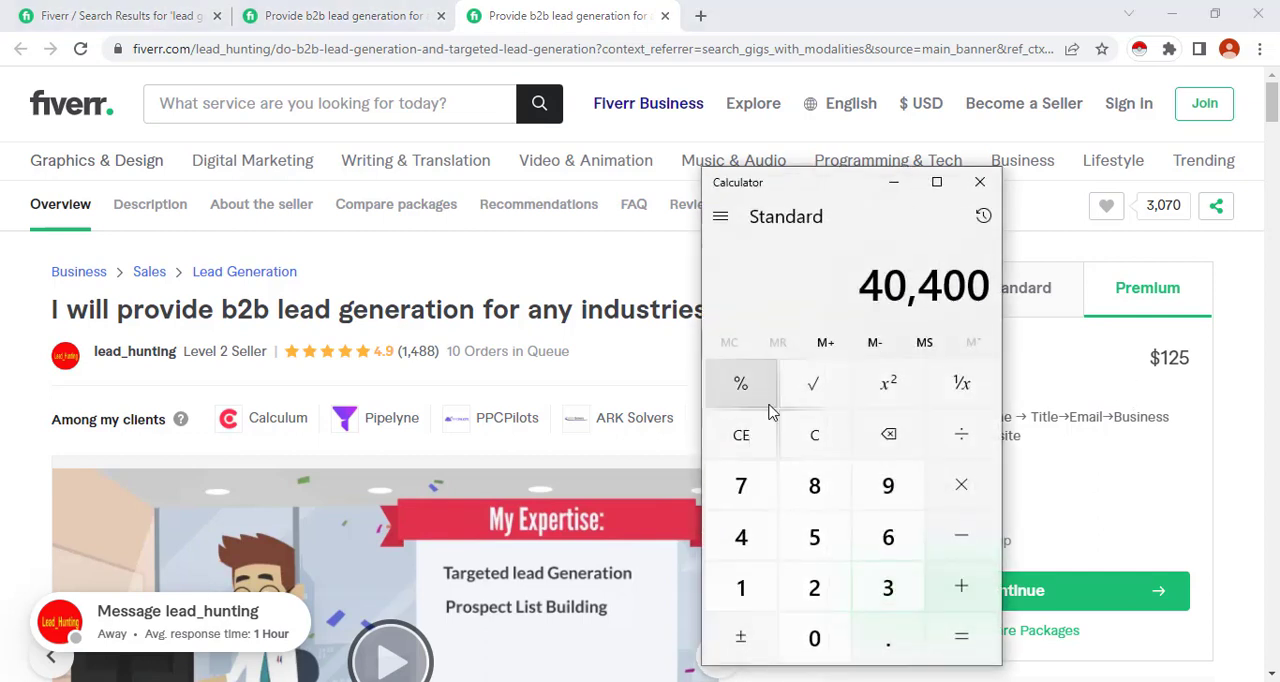
key("Escape")
type("15")
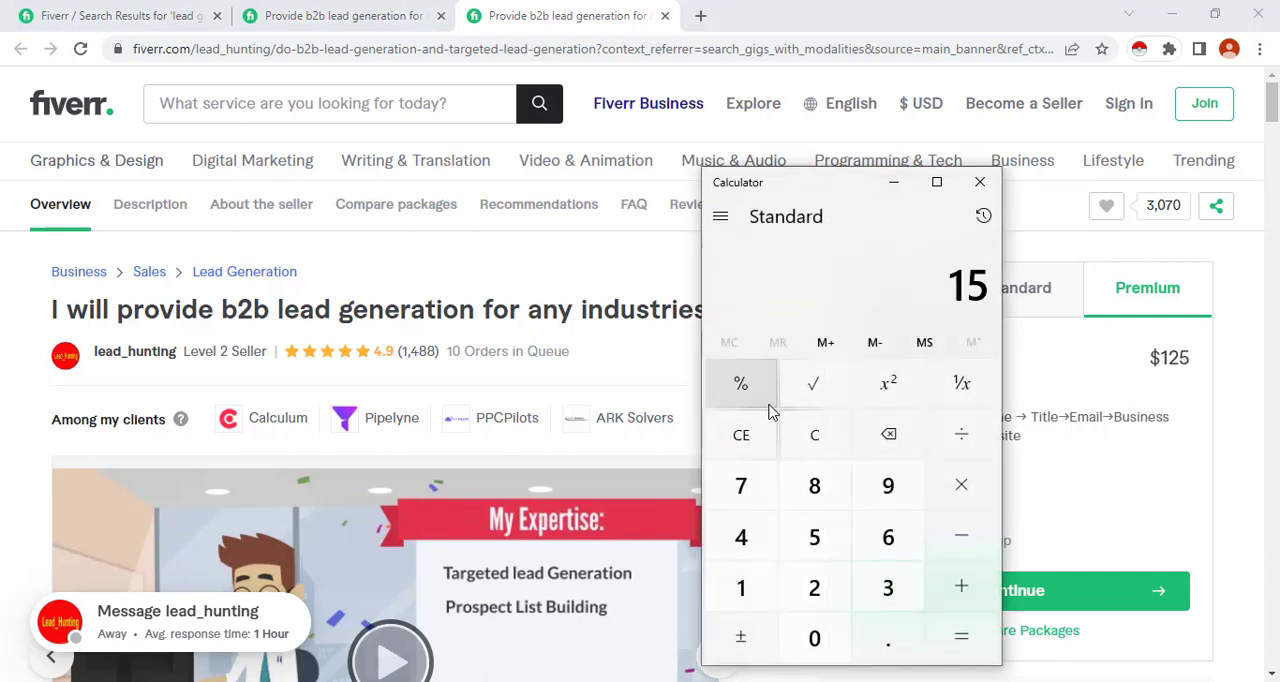
key("Escape")
type("125*")
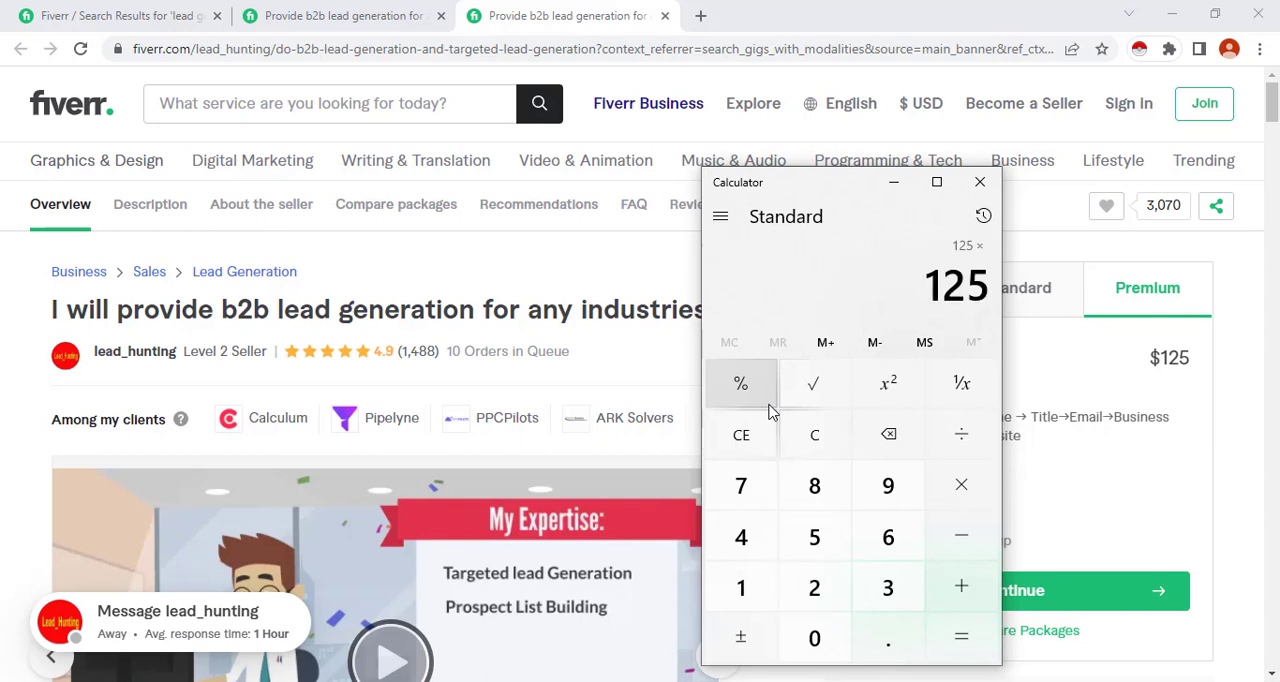
type("101=")
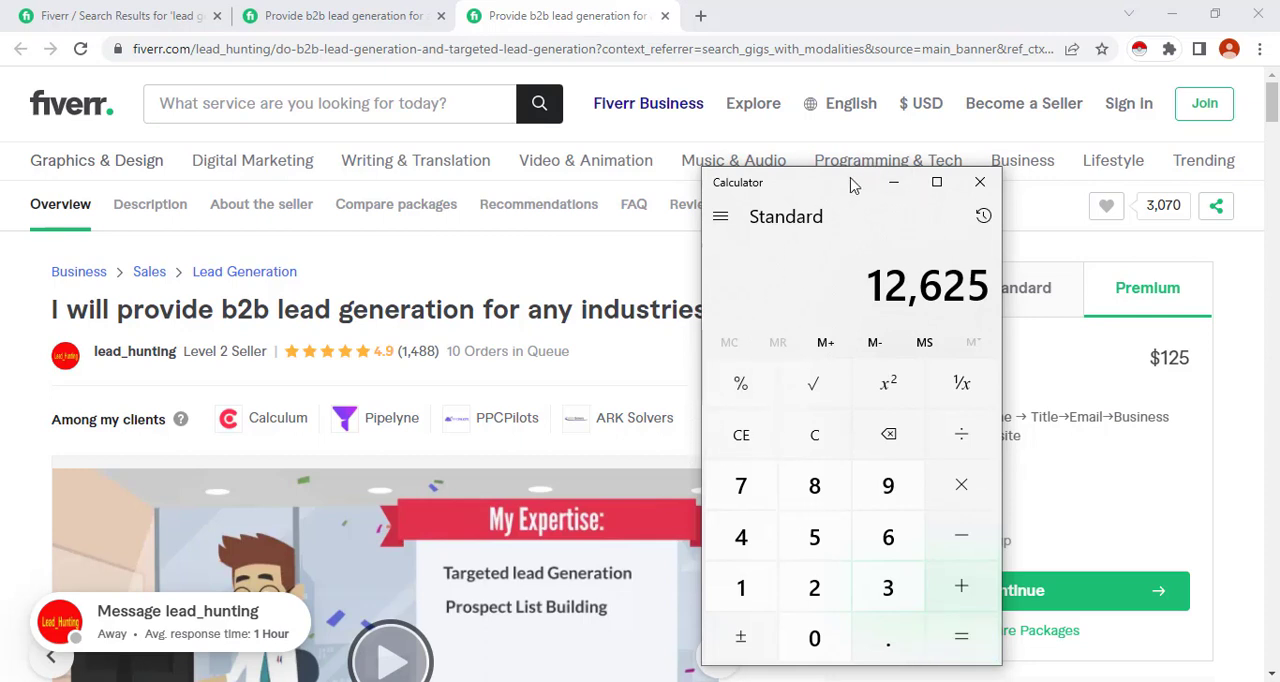
left_click_drag(851, 181, 567, 173)
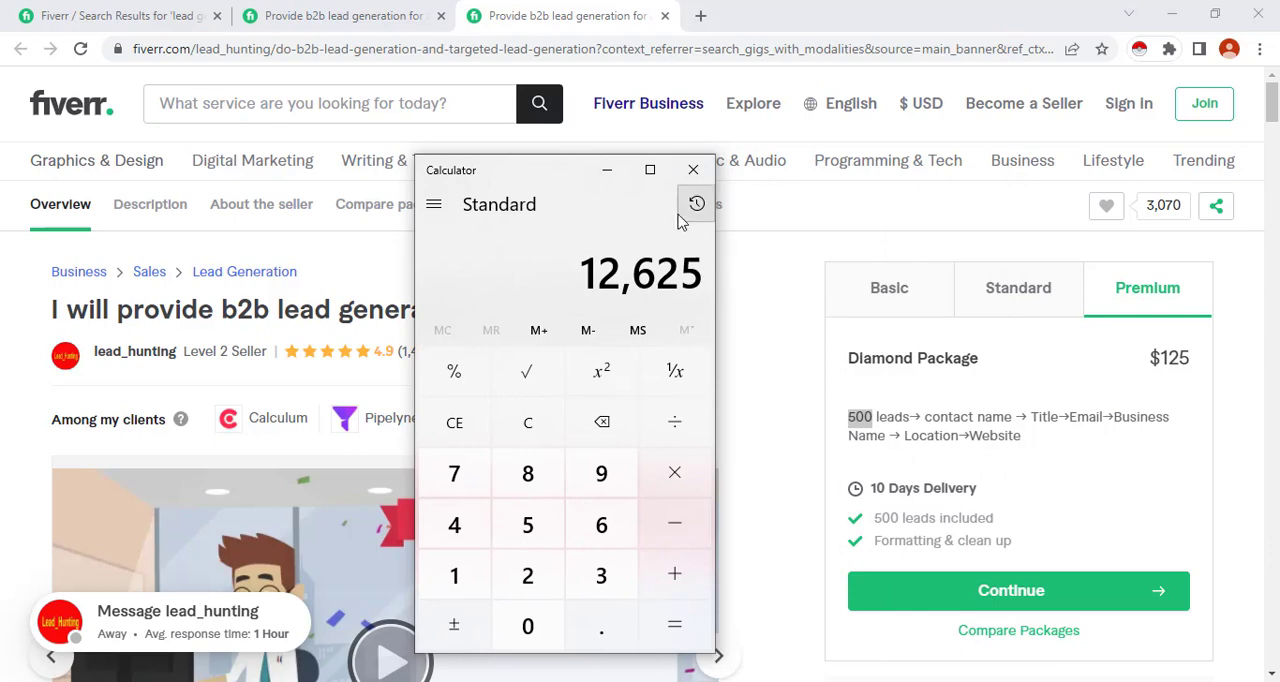
left_click(607, 175)
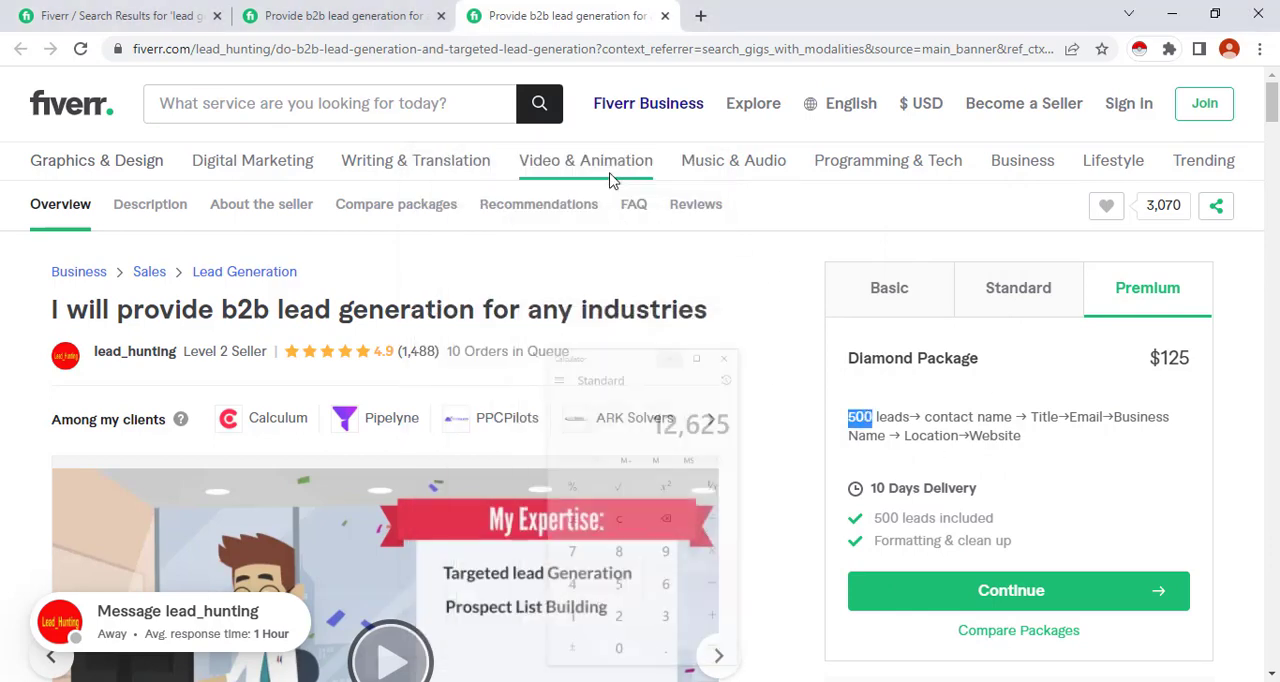
Read the gig's About section, including the buyer requirements and delivered lead fields, and clear the highlighted lead quantity
scroll(503, 403, "down", 6)
scroll(540, 424, "down", 9)
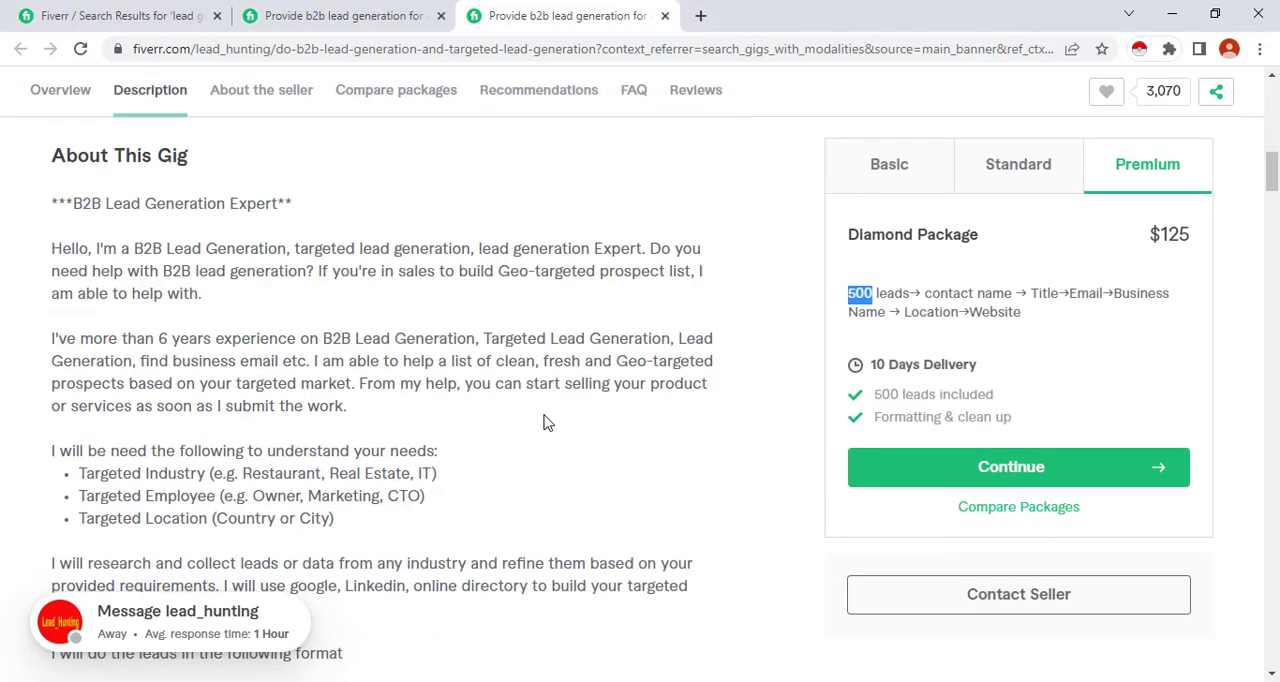
scroll(314, 400, "up", 4)
scroll(340, 440, "down", 4)
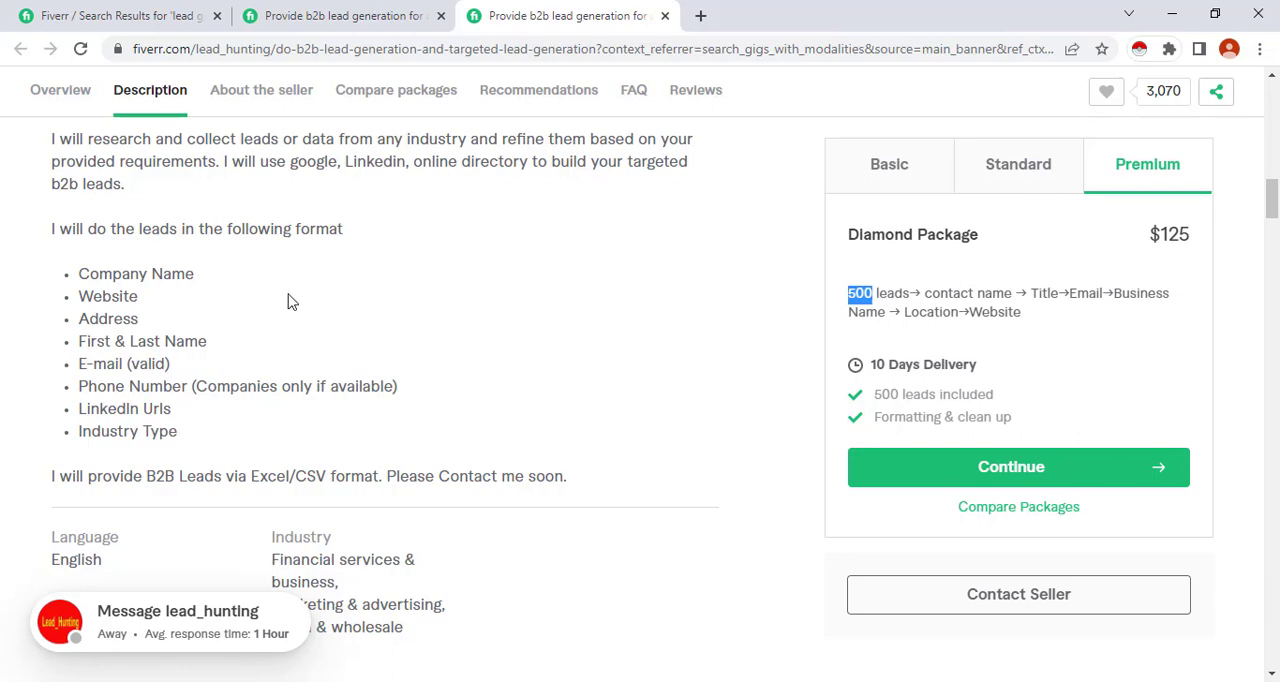
scroll(290, 305, "up", 3)
scroll(305, 310, "down", 2)
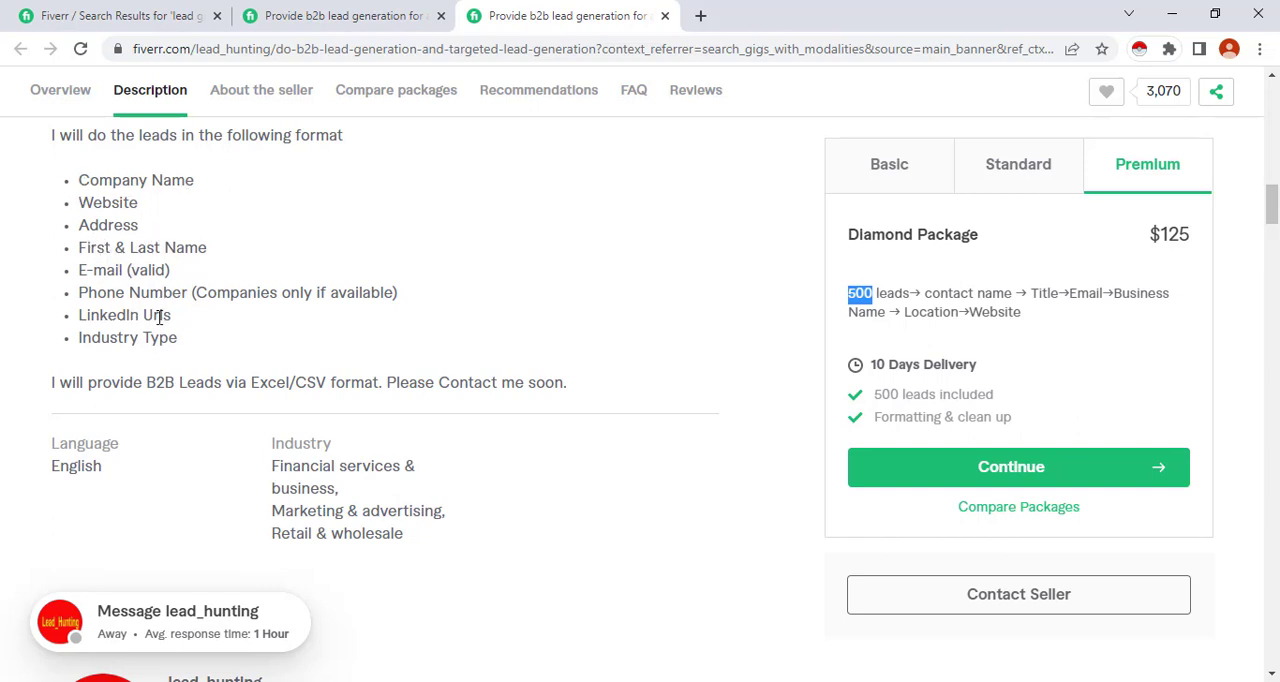
scroll(278, 249, "up", 1)
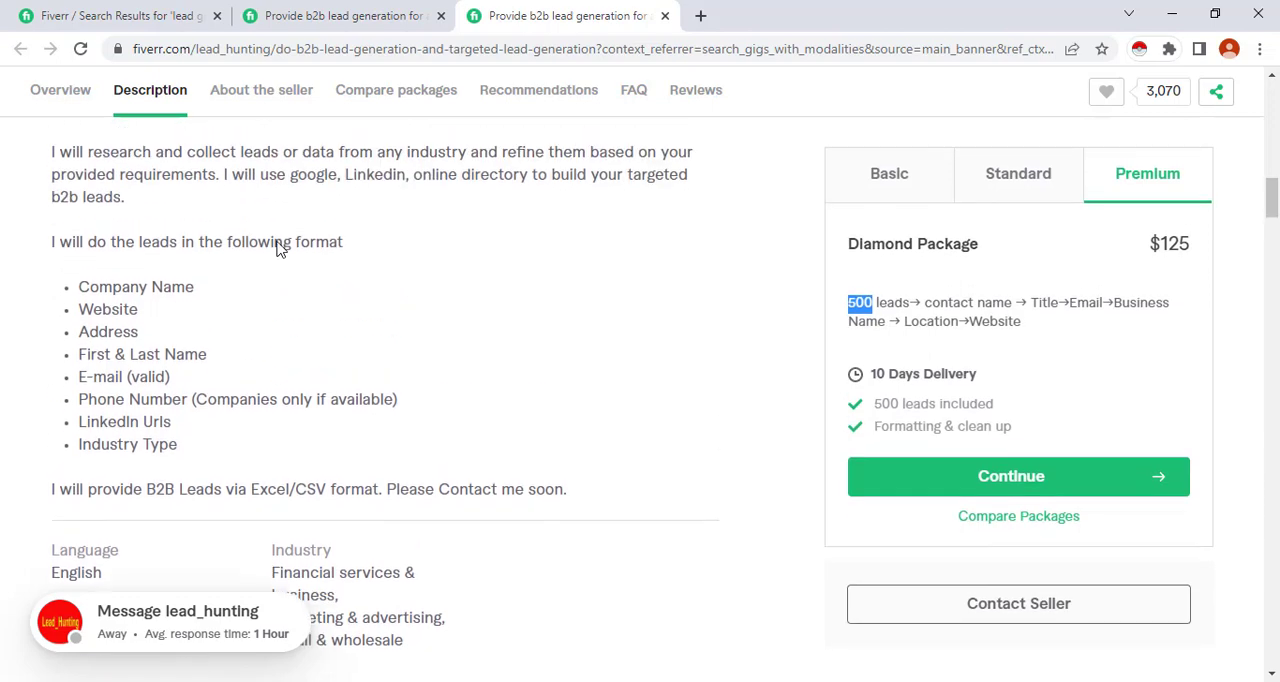
scroll(155, 358, "up", 3)
scroll(160, 353, "up", 5)
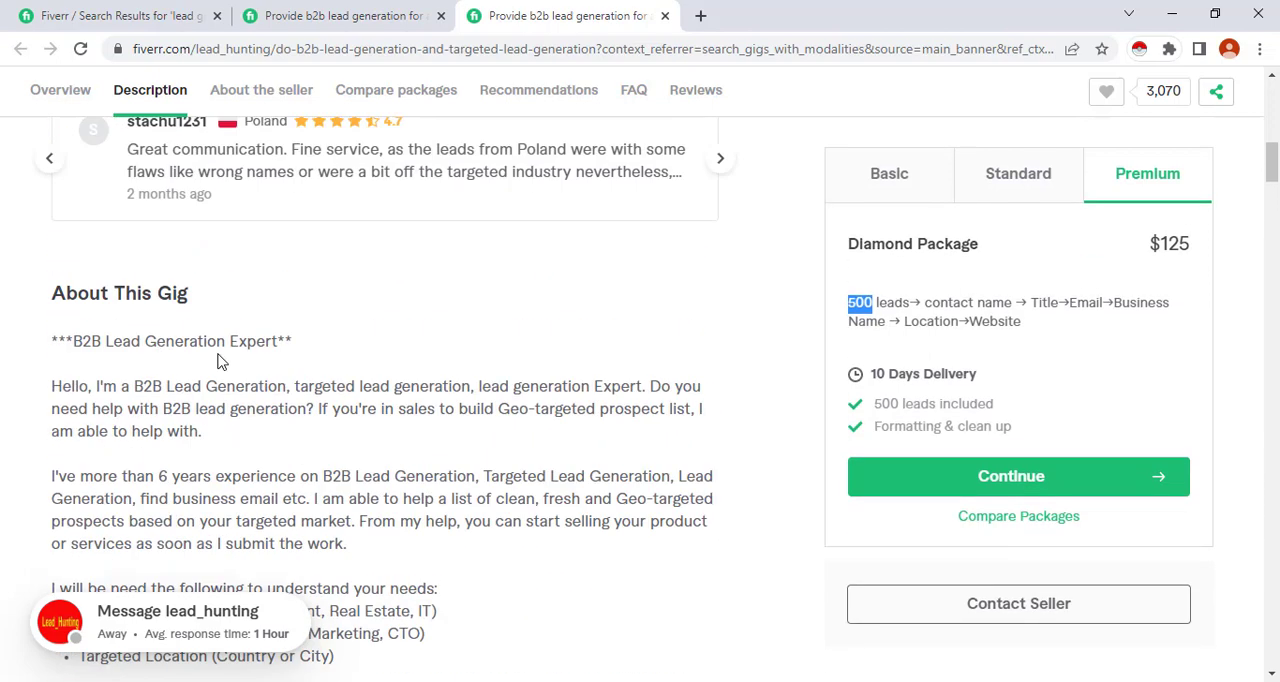
scroll(420, 489, "up", 7)
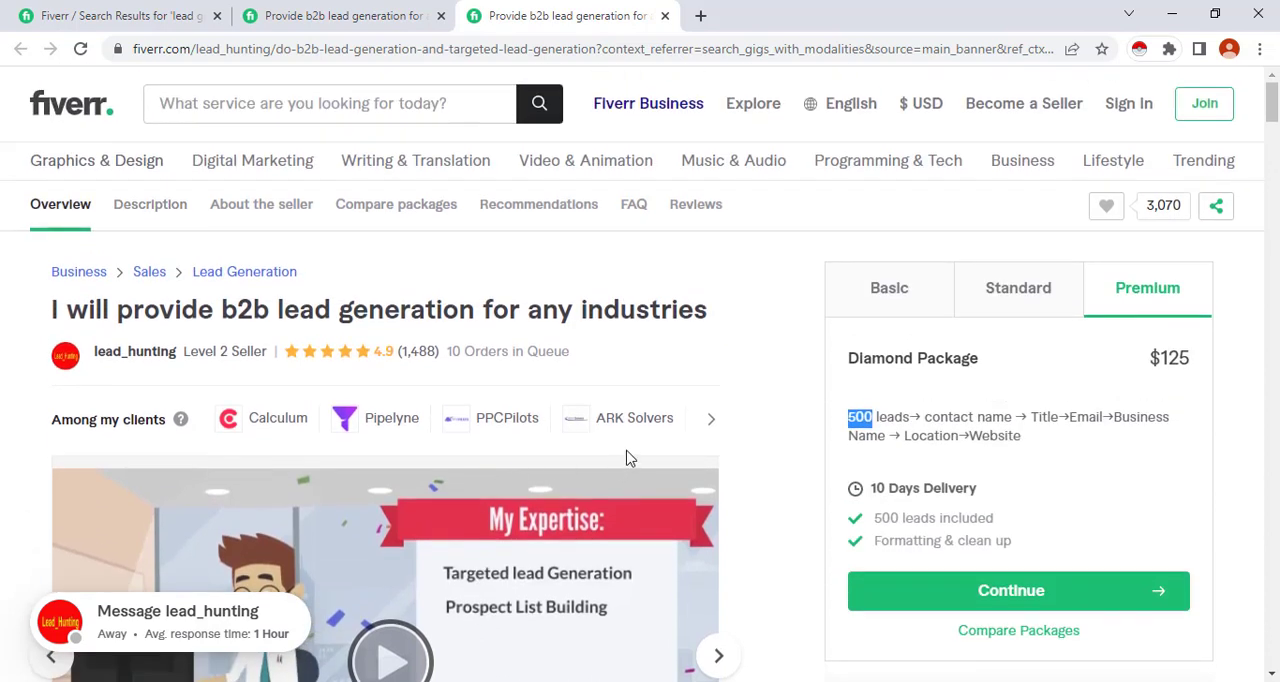
left_click(675, 337)
Switch to the Lead Generation.PNG image in Photos, maximize it, read the realtor-list job post, and minimize it
left_click(1171, 13)
left_click(1210, 12)
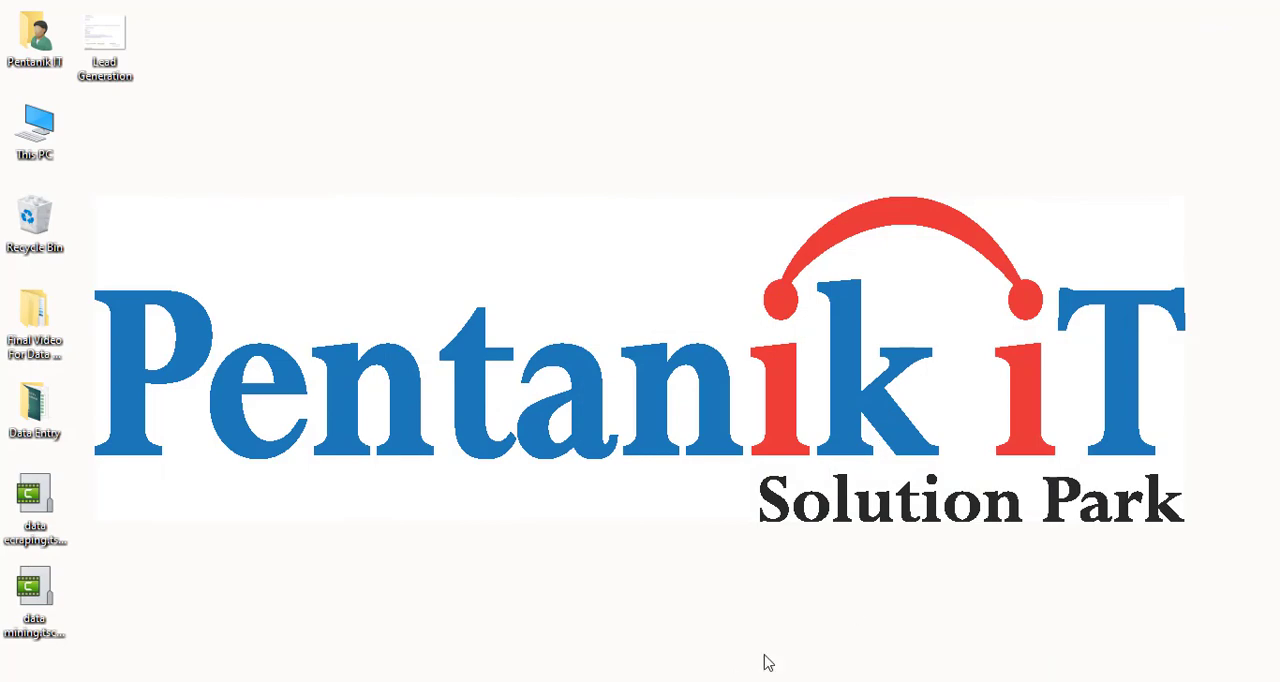
left_click(560, 681)
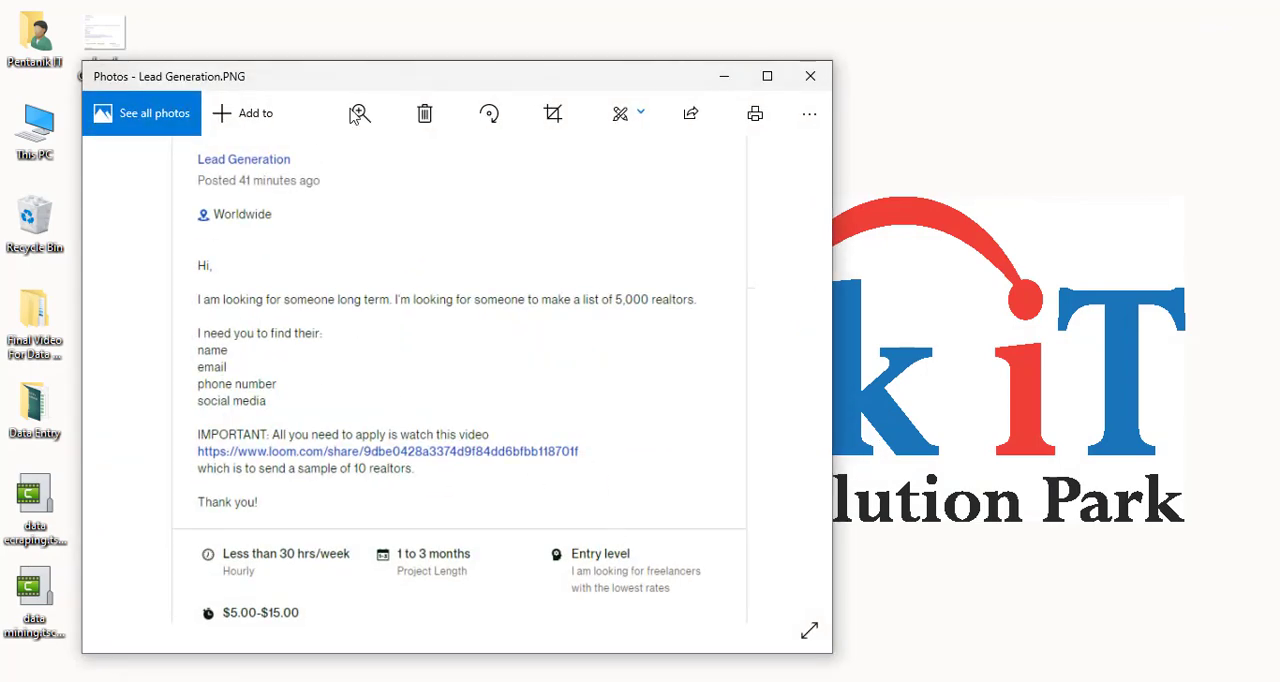
left_click(765, 77)
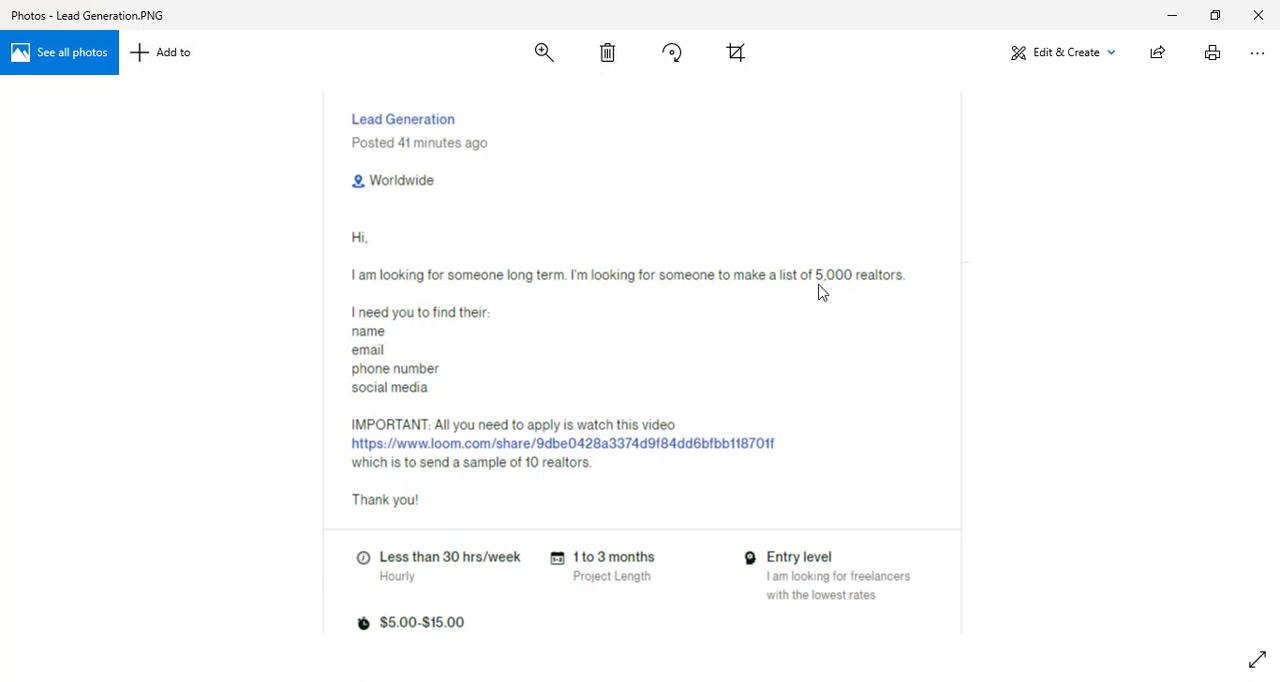
left_click(1173, 16)
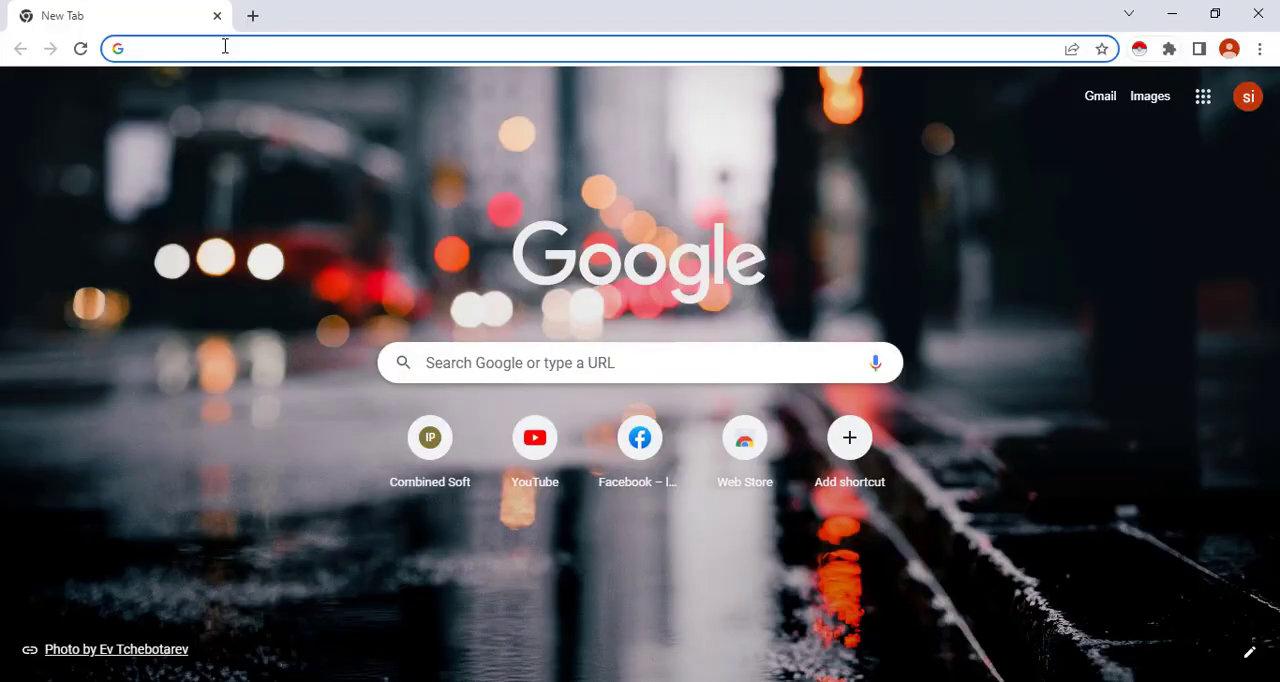
Search Google for "zillow colorado real estate" in a new browser window
type("zillow")
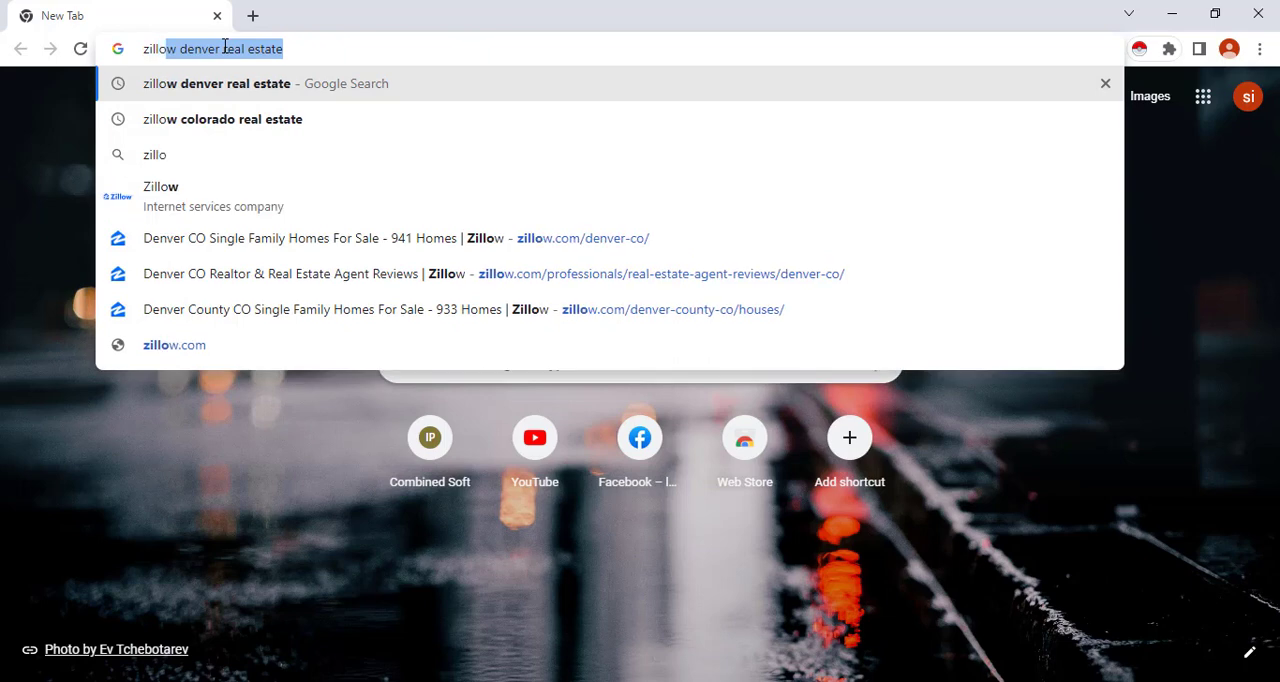
type(" co")
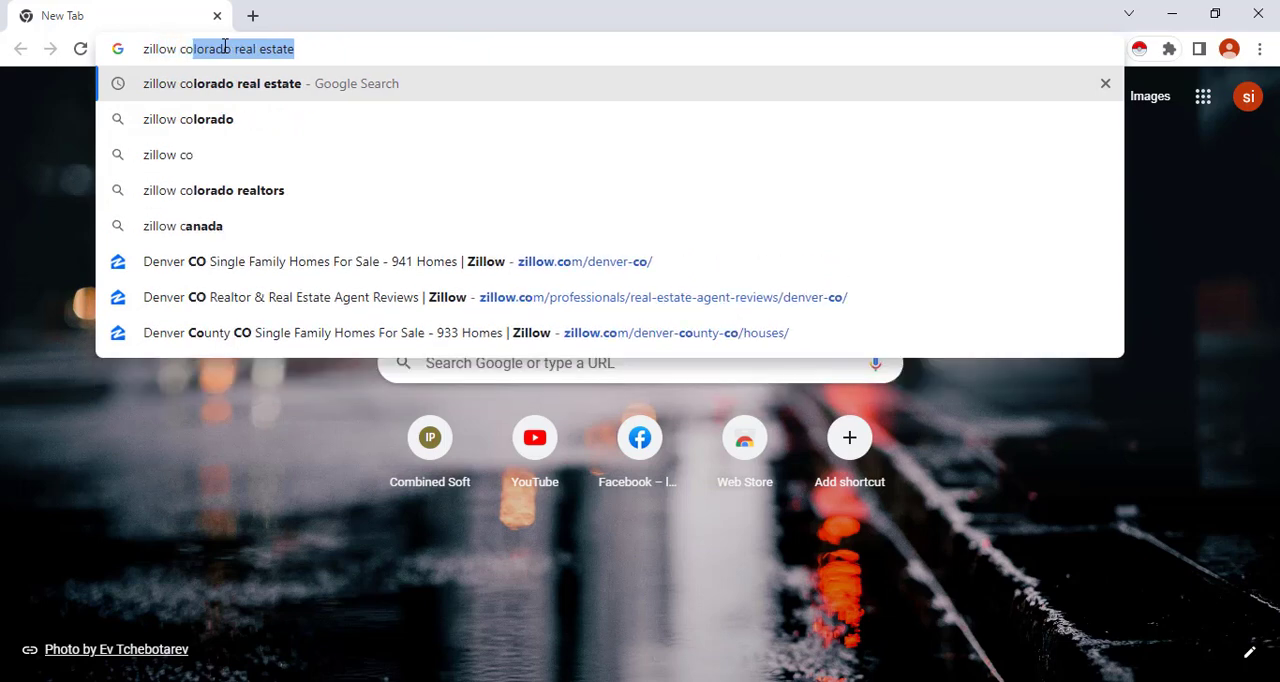
key("Return")
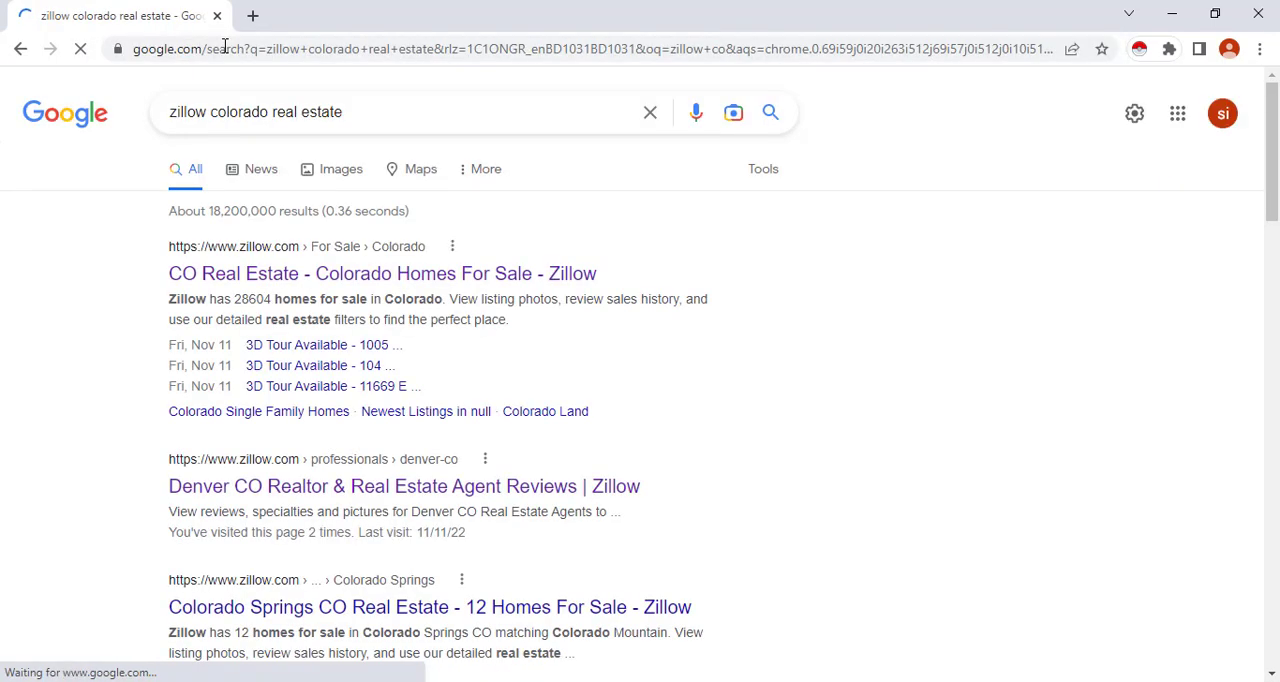
Open the Zillow "Denver CO Realtor & Real Estate Agent Reviews" result in a new tab and switch to it
scroll(408, 330, "down", 1)
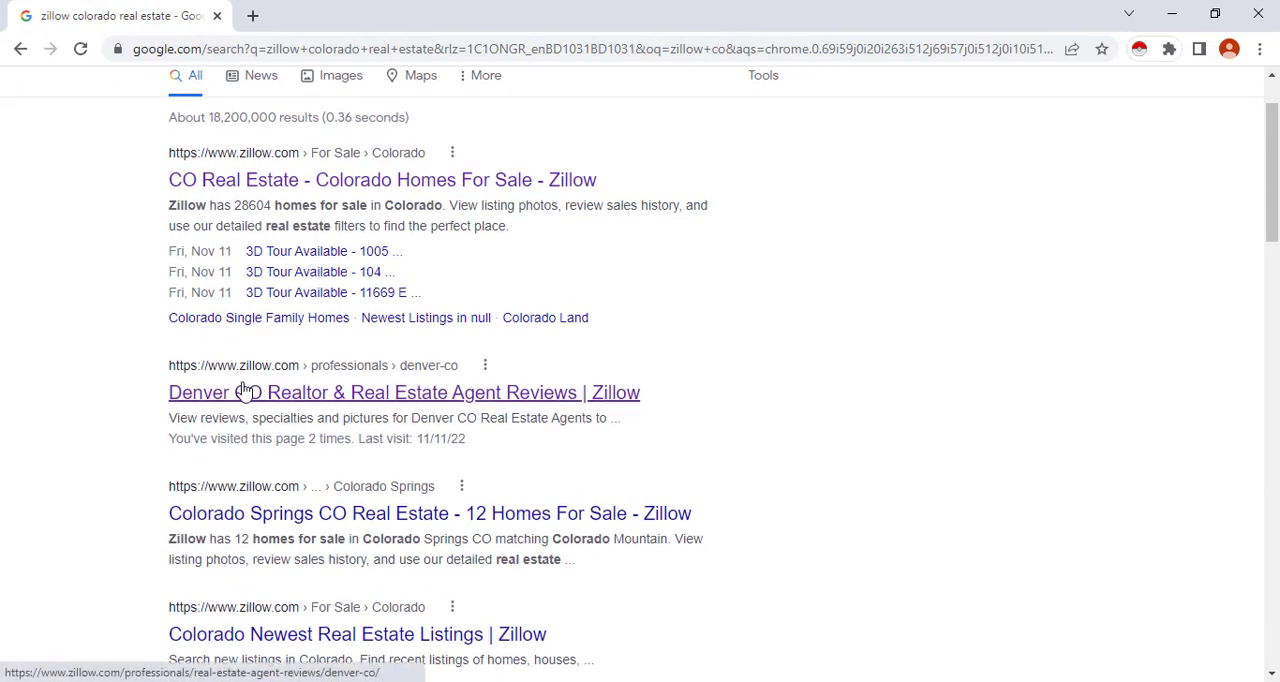
right_click(275, 390)
left_click(302, 400)
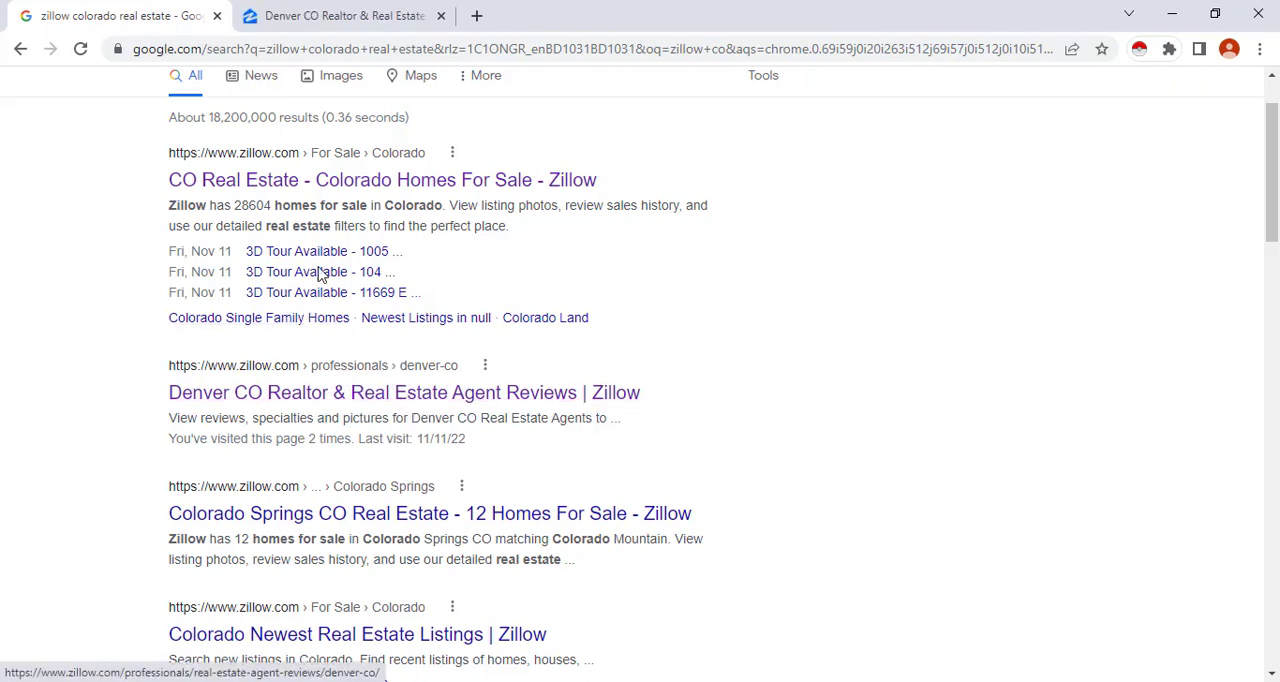
left_click(340, 10)
Open the "Wisdom Real Estate Top Reviewed" profile from the Denver agent list in a new tab and switch to it
scroll(414, 251, "down", 2)
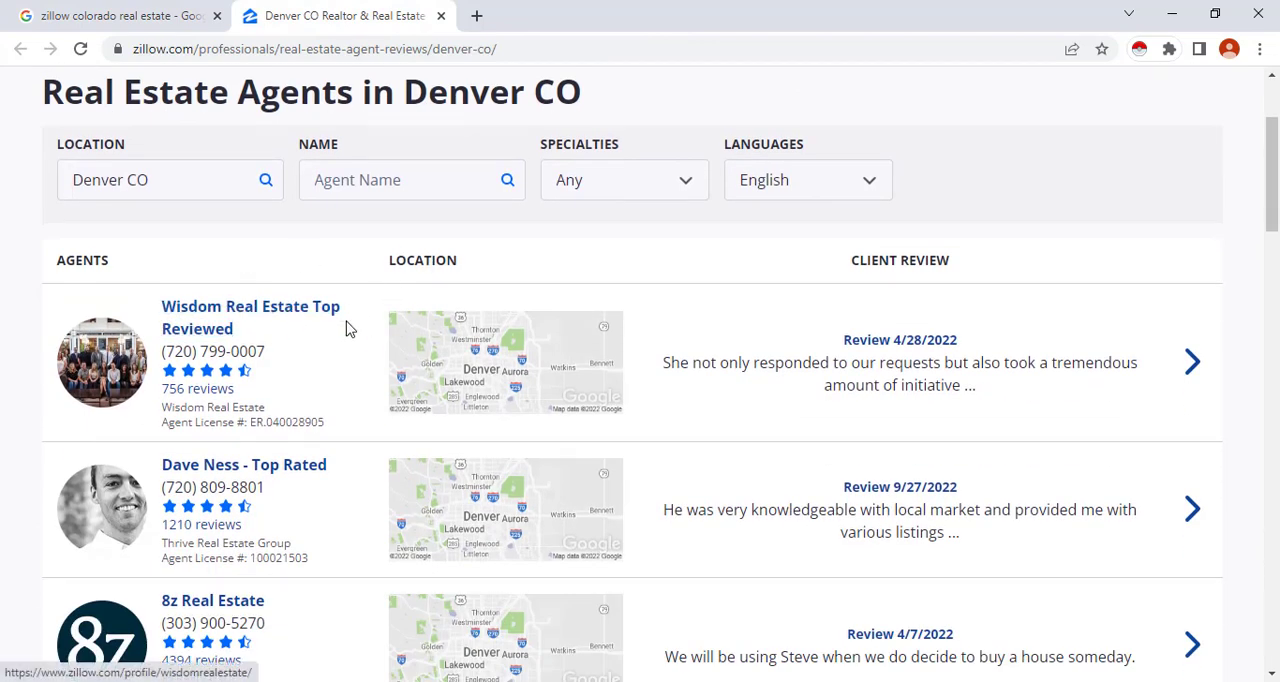
scroll(214, 329, "down", 1)
right_click(200, 228)
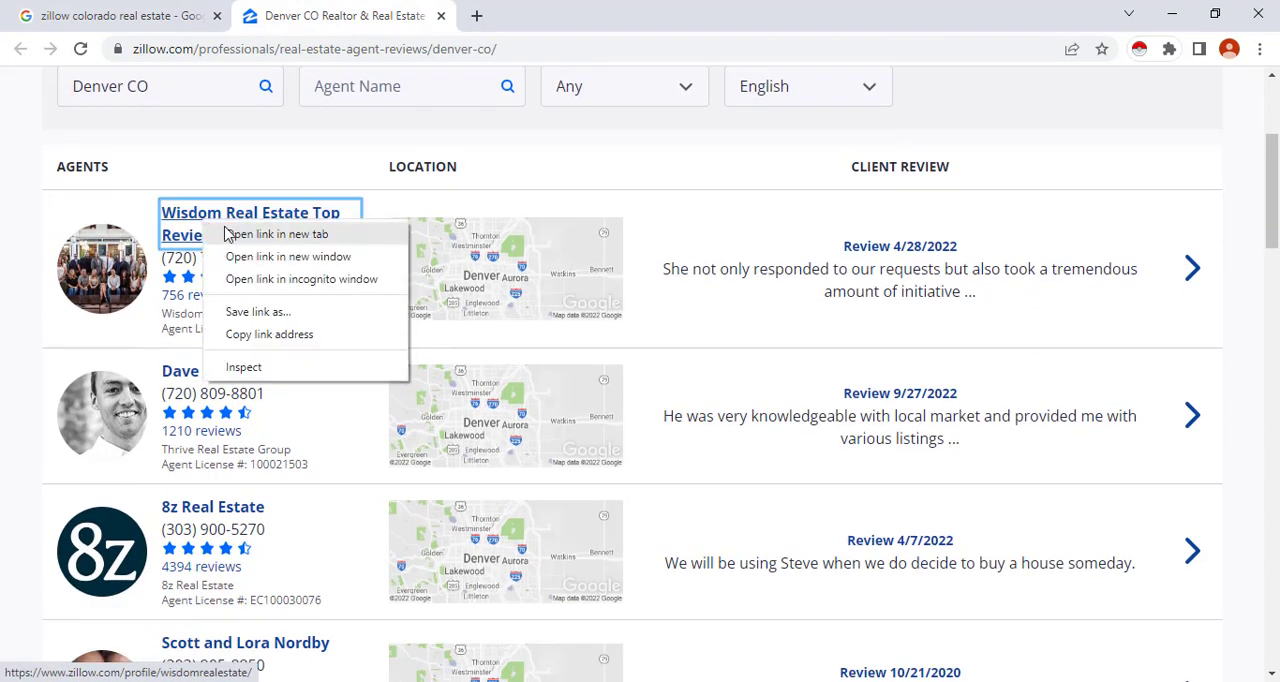
left_click(318, 234)
scroll(290, 240, "down", 1)
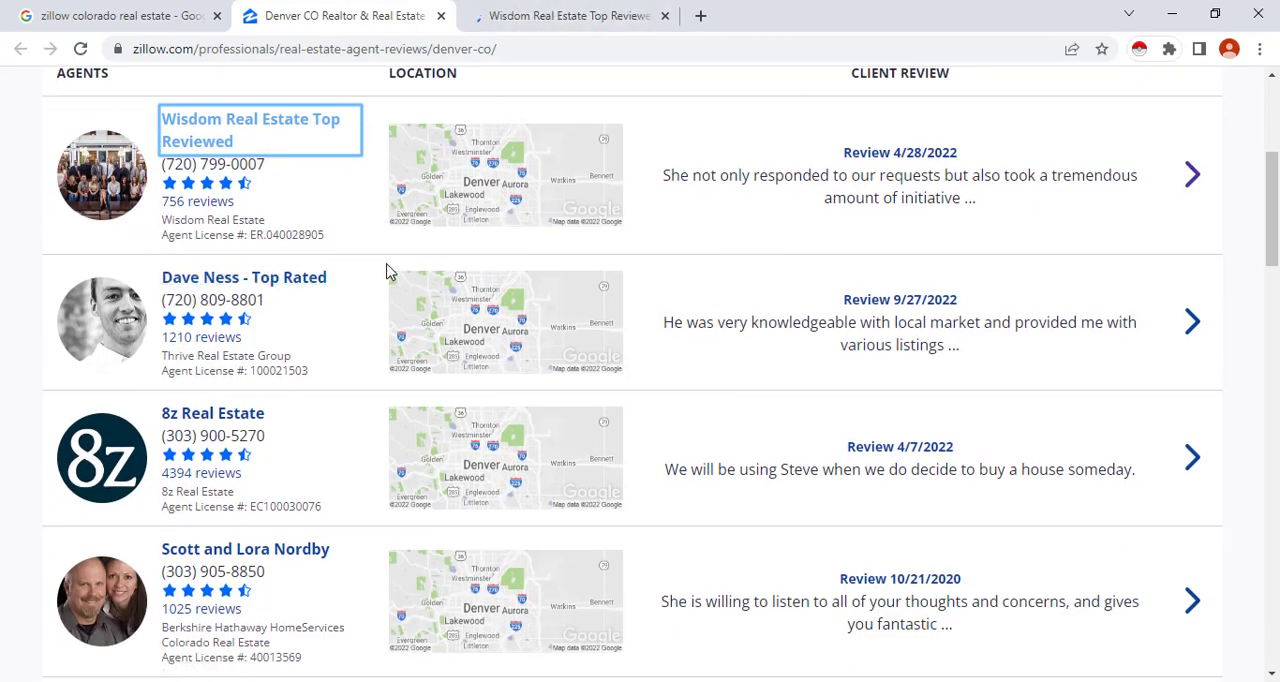
scroll(390, 272, "up", 1)
left_click(534, 15)
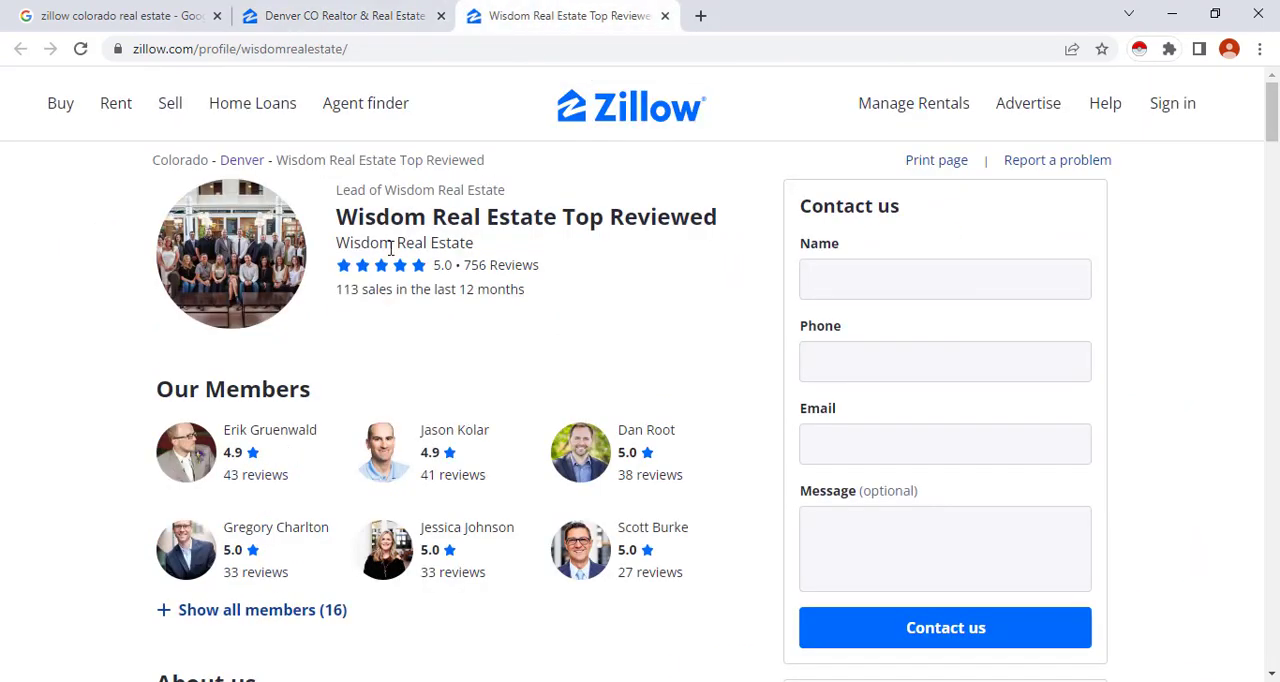
Open the first listed team member's profile in a new tab and switch to it
scroll(311, 289, "down", 2)
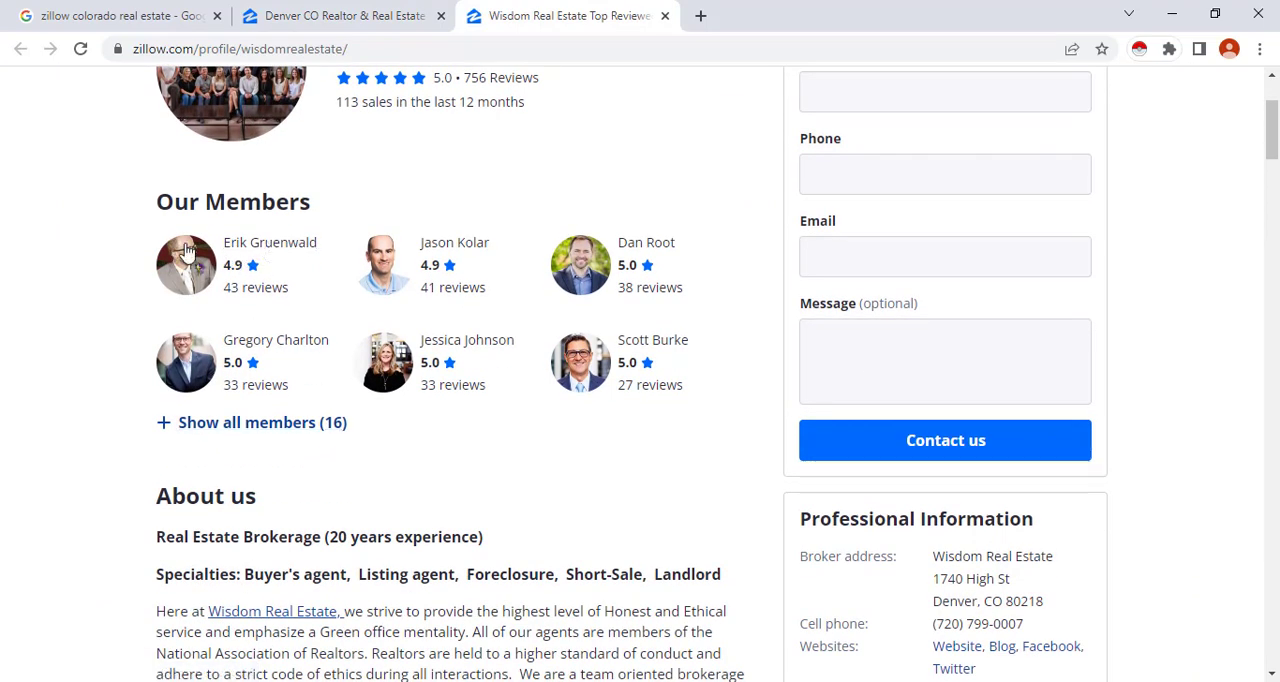
right_click(275, 248)
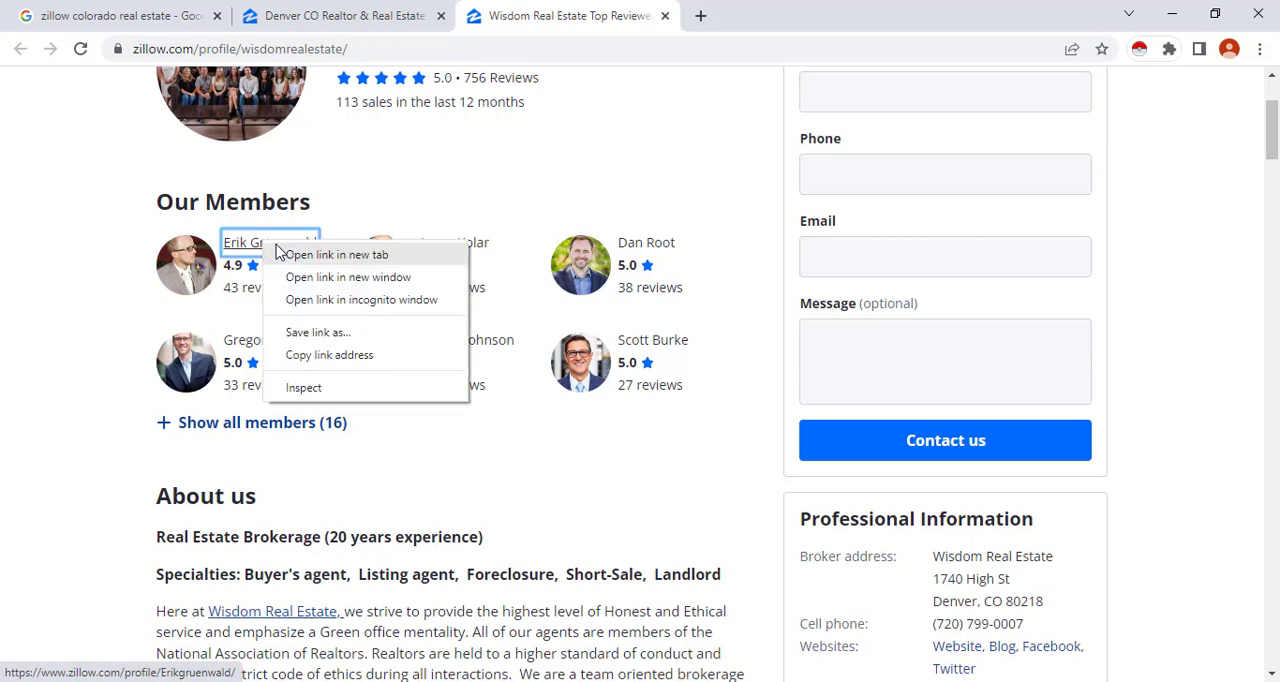
left_click(313, 259)
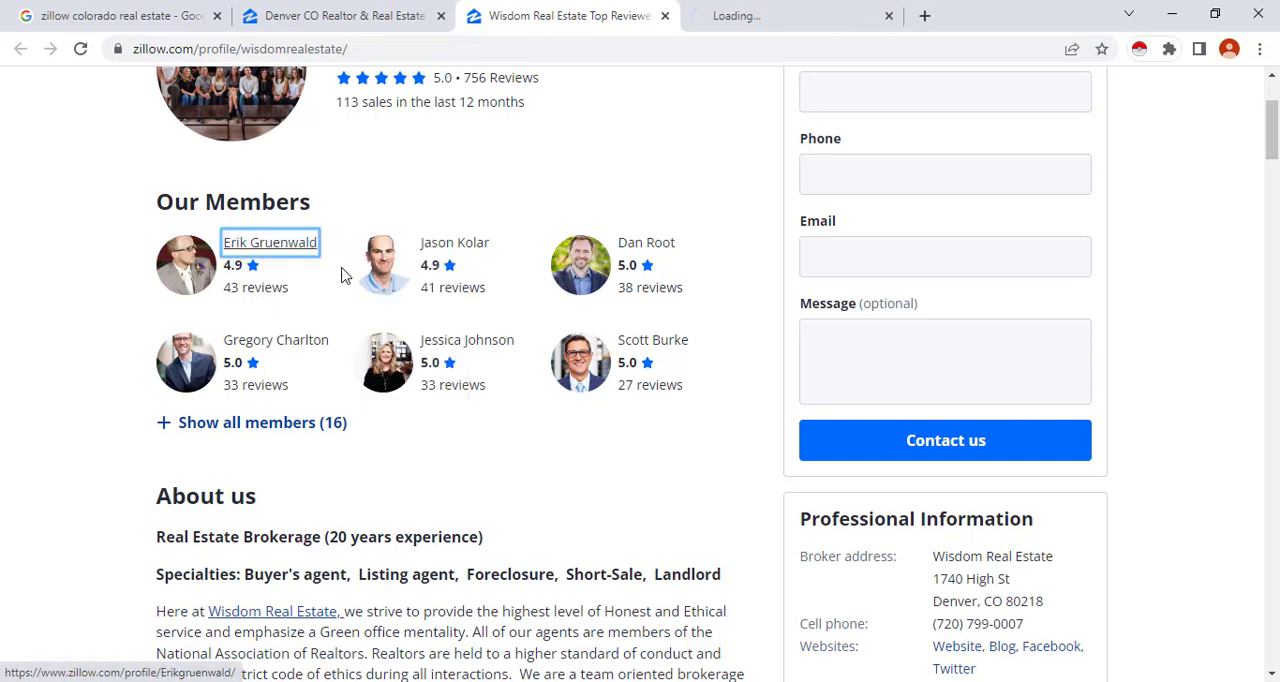
left_click(735, 14)
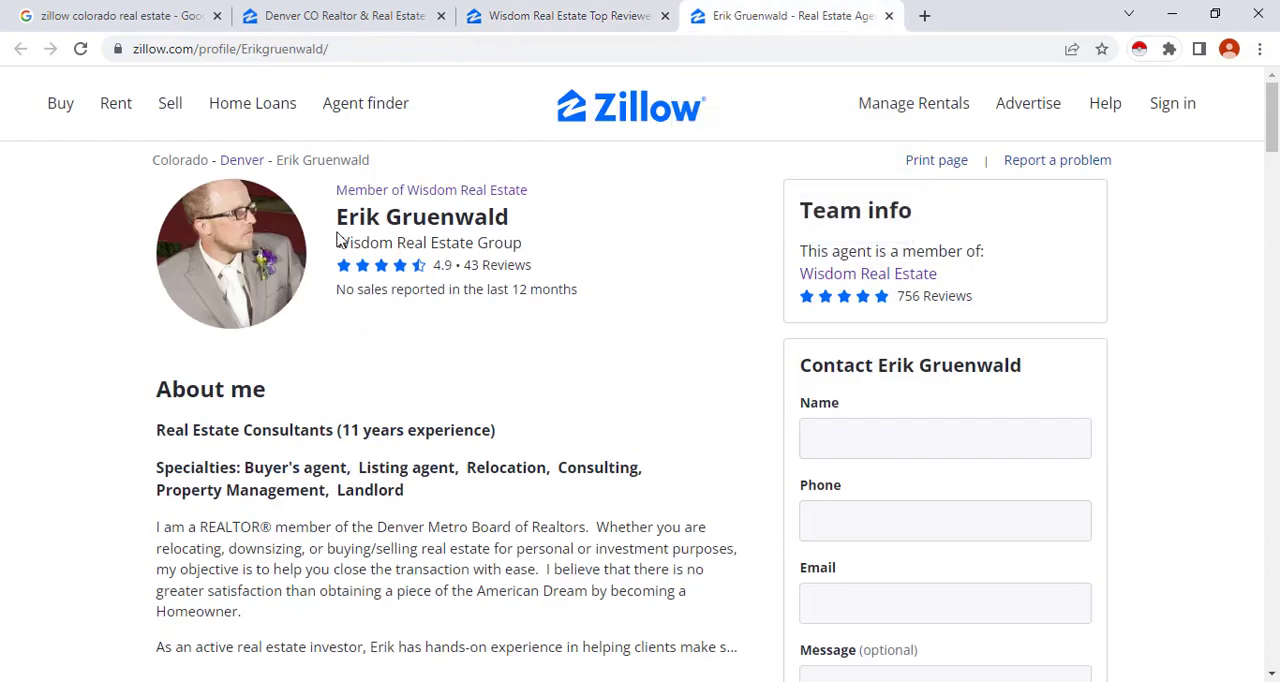
Highlight the agent's name and review the phone number and website links under Professional Information
left_click_drag(517, 232, 352, 222)
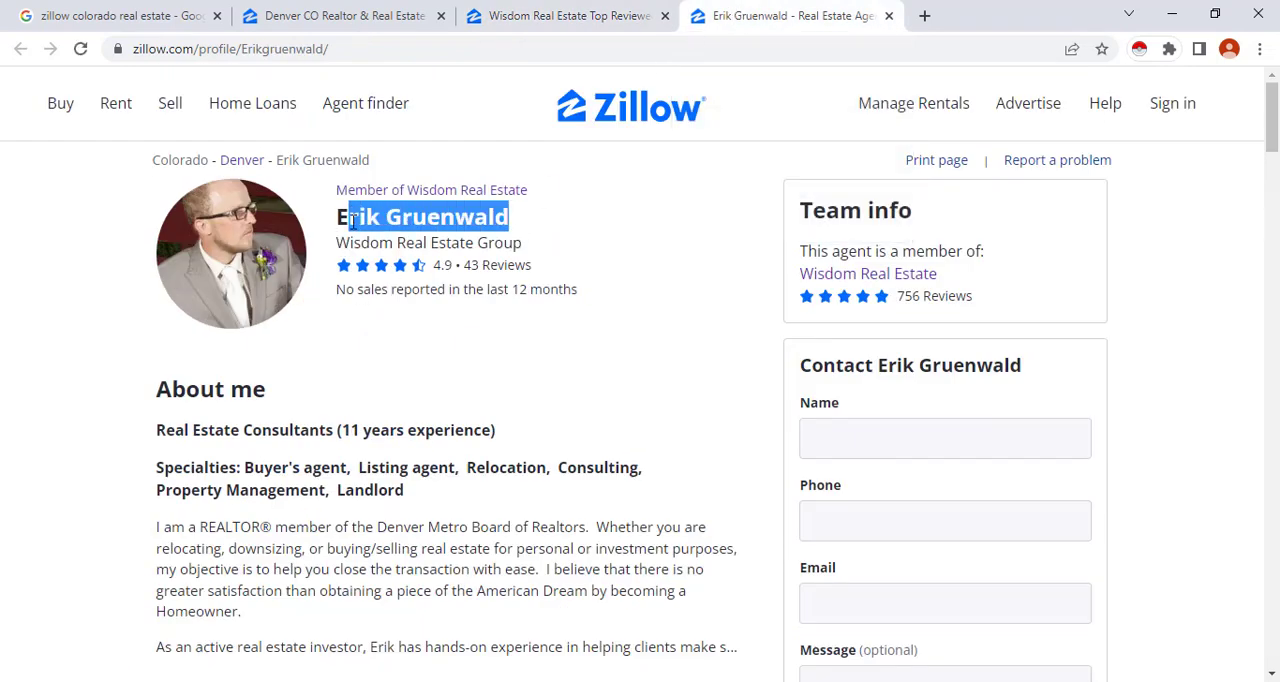
scroll(520, 290, "down", 4)
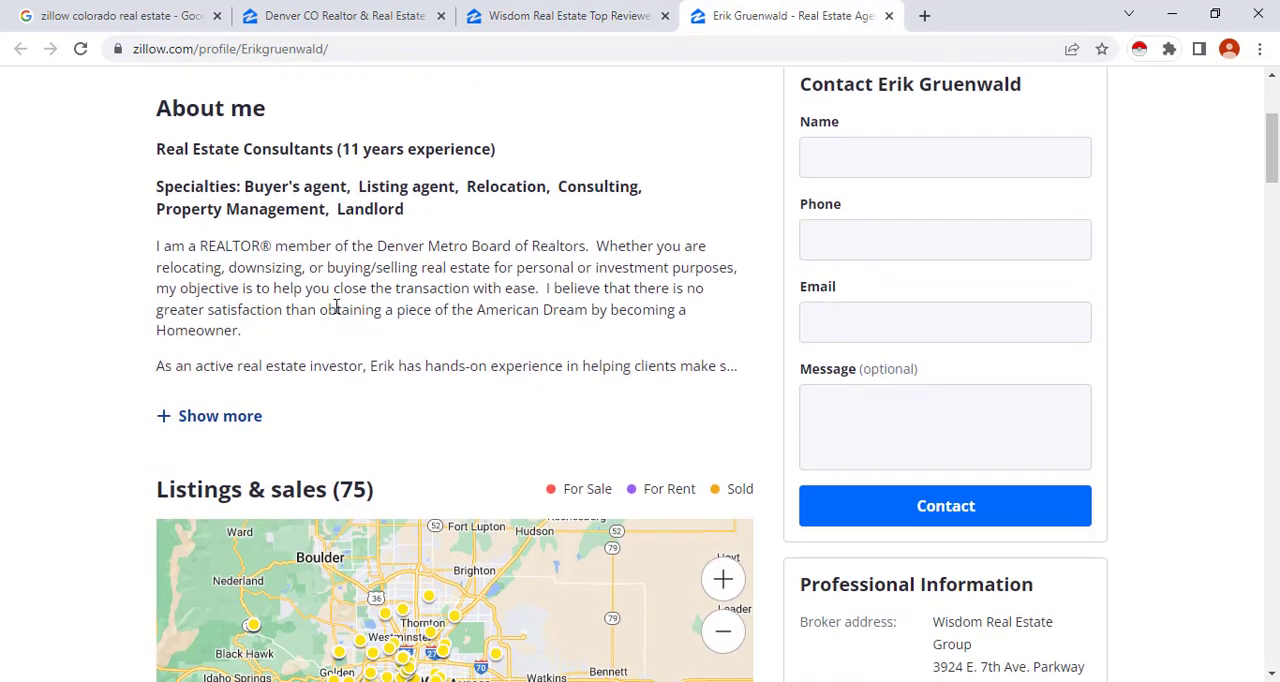
scroll(493, 325, "down", 2)
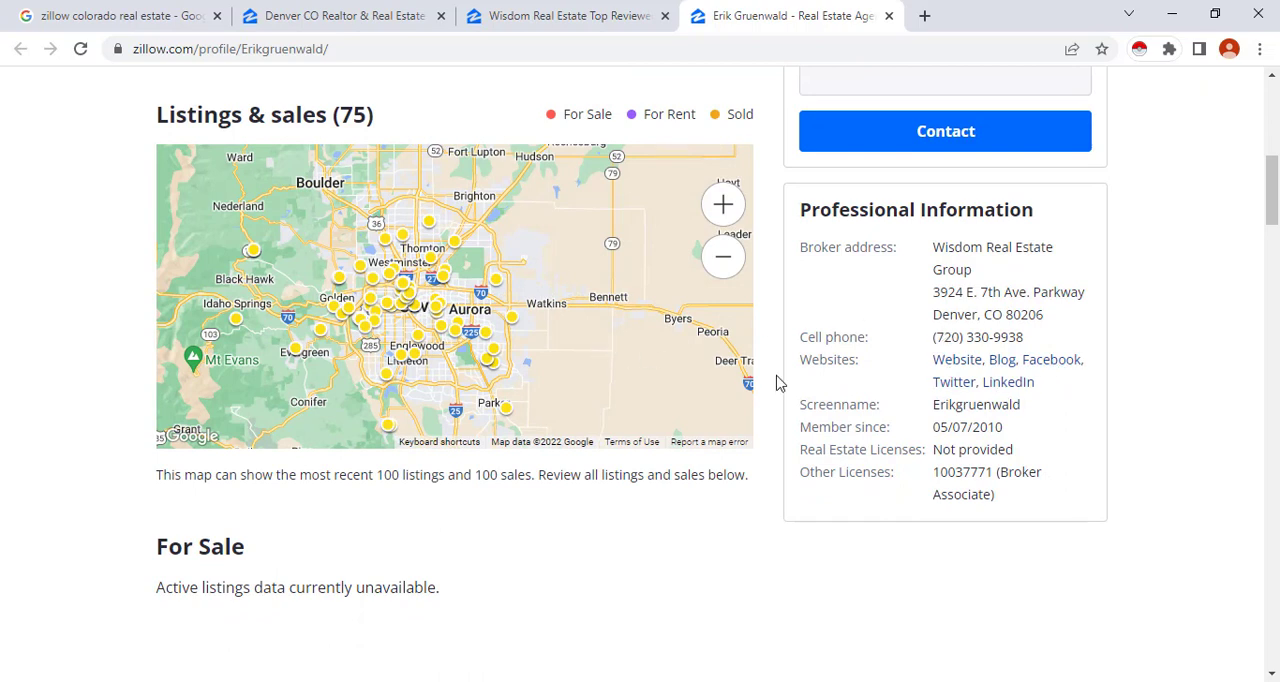
scroll(743, 471, "up", 5)
scroll(604, 340, "up", 2)
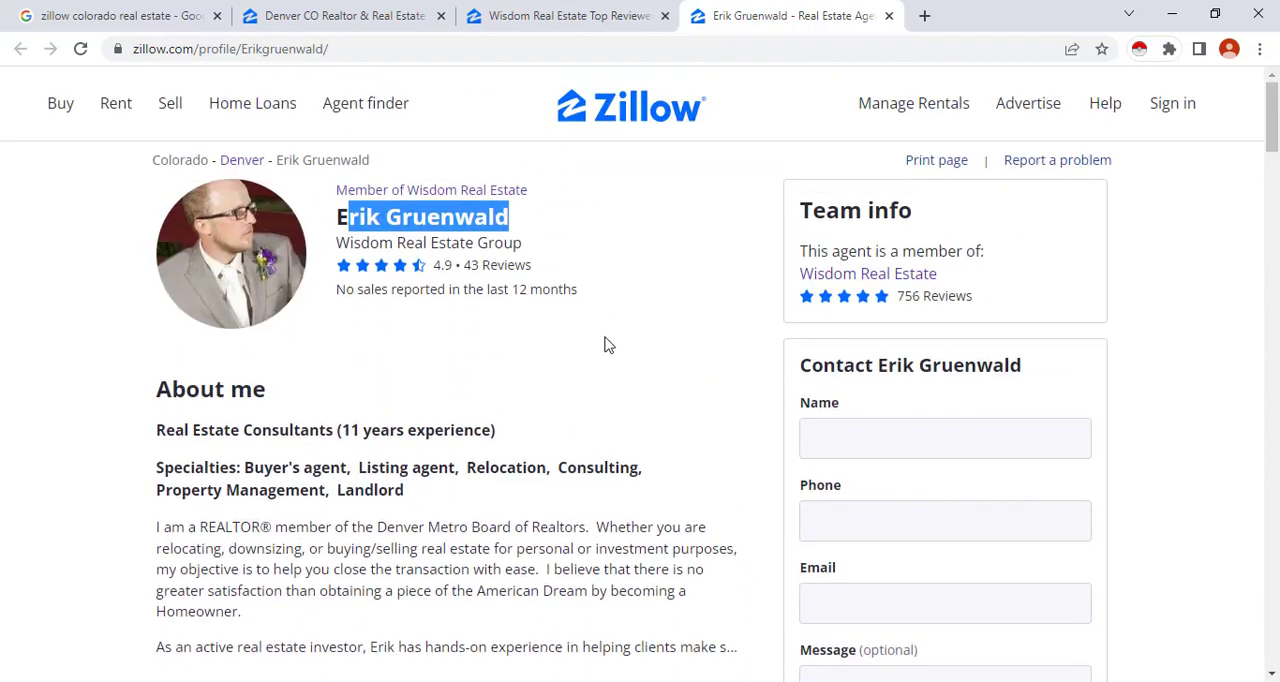
Open Google Sheets in a new browser tab, dismiss the welcome message, and create a blank spreadsheet
left_click(924, 15)
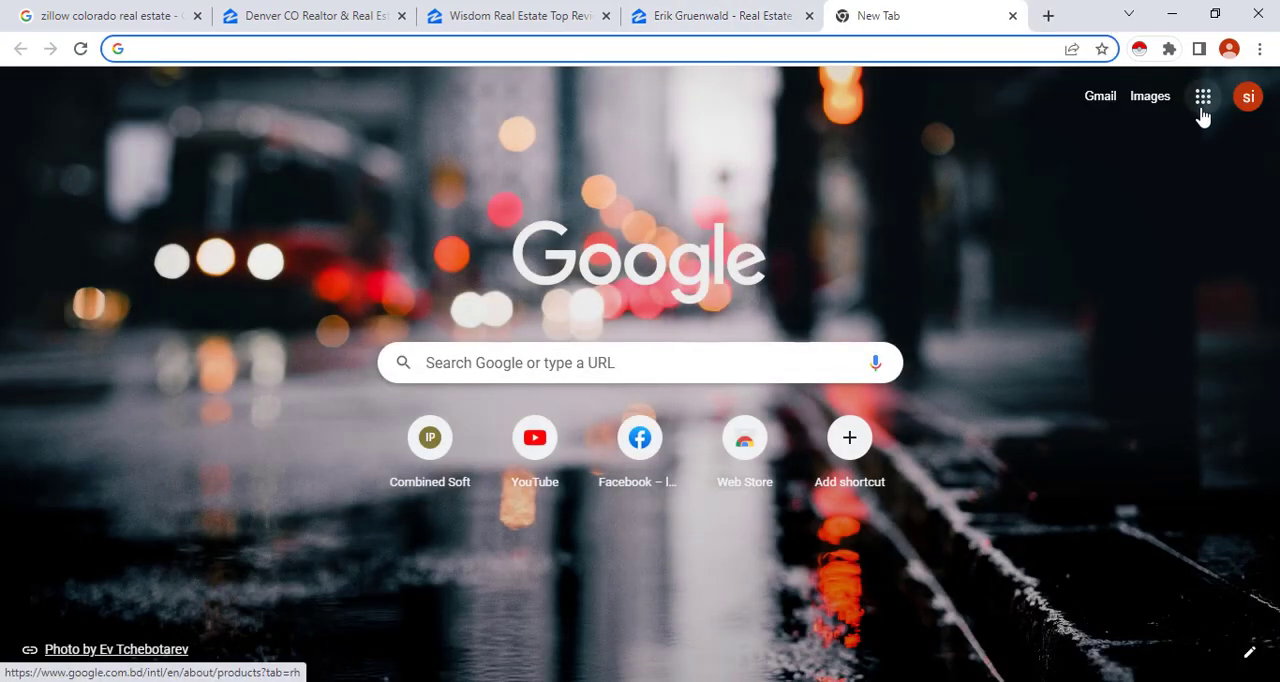
left_click(1202, 108)
scroll(1151, 360, "down", 2)
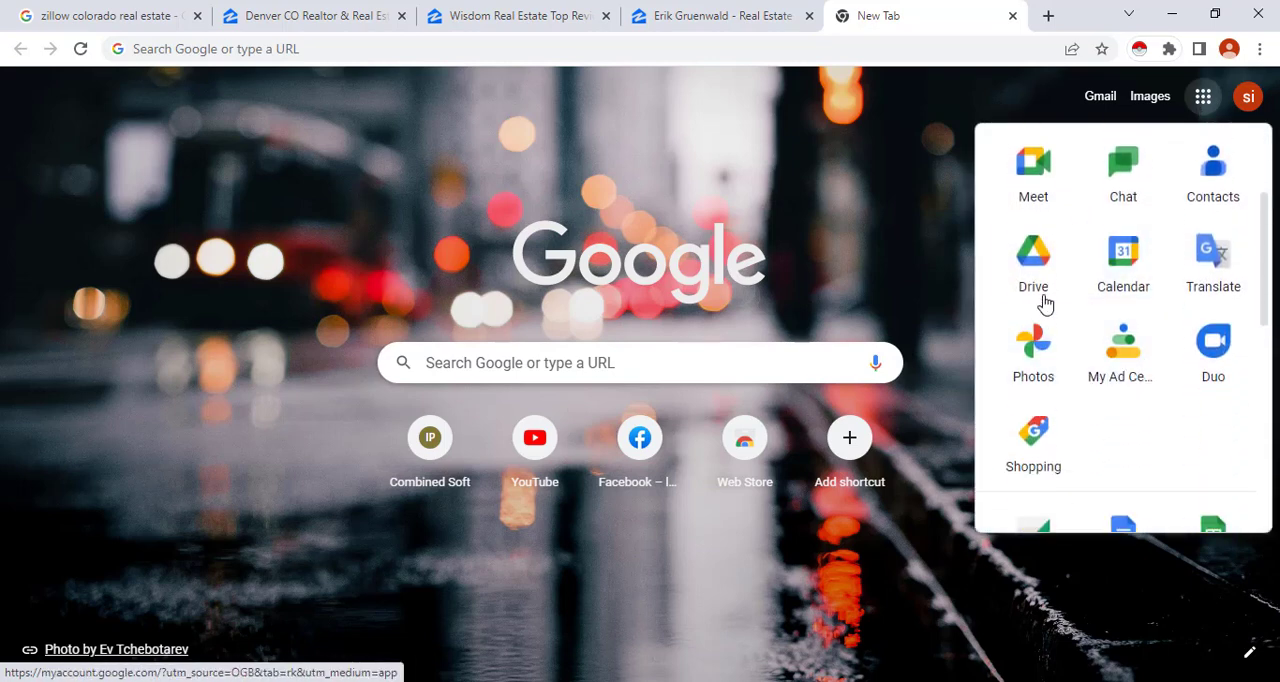
scroll(1100, 330, "down", 2)
left_click(1230, 382)
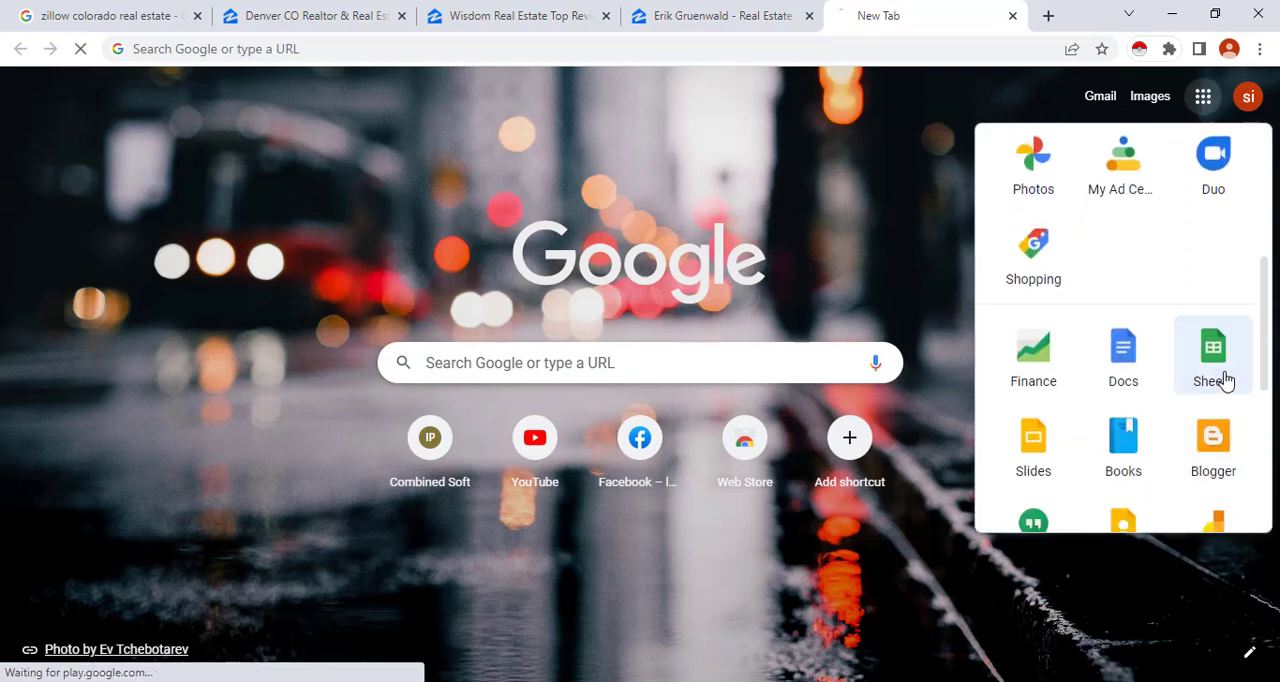
left_click(1222, 372)
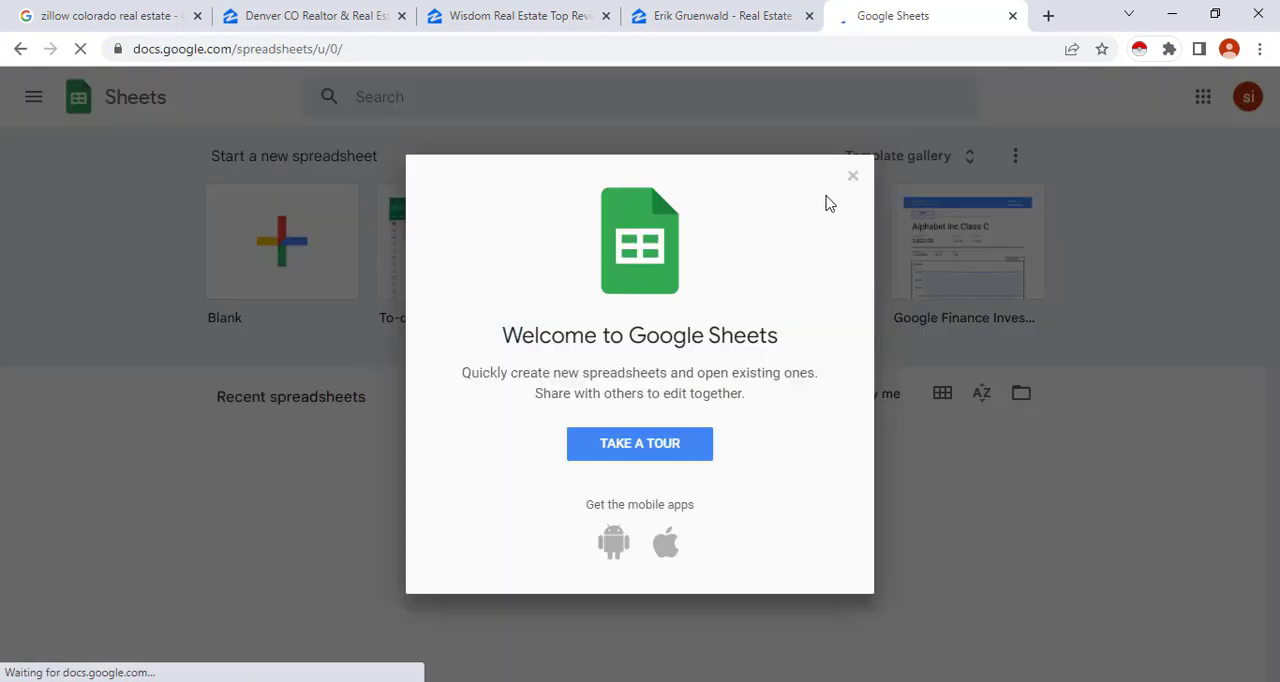
left_click(855, 177)
left_click(287, 273)
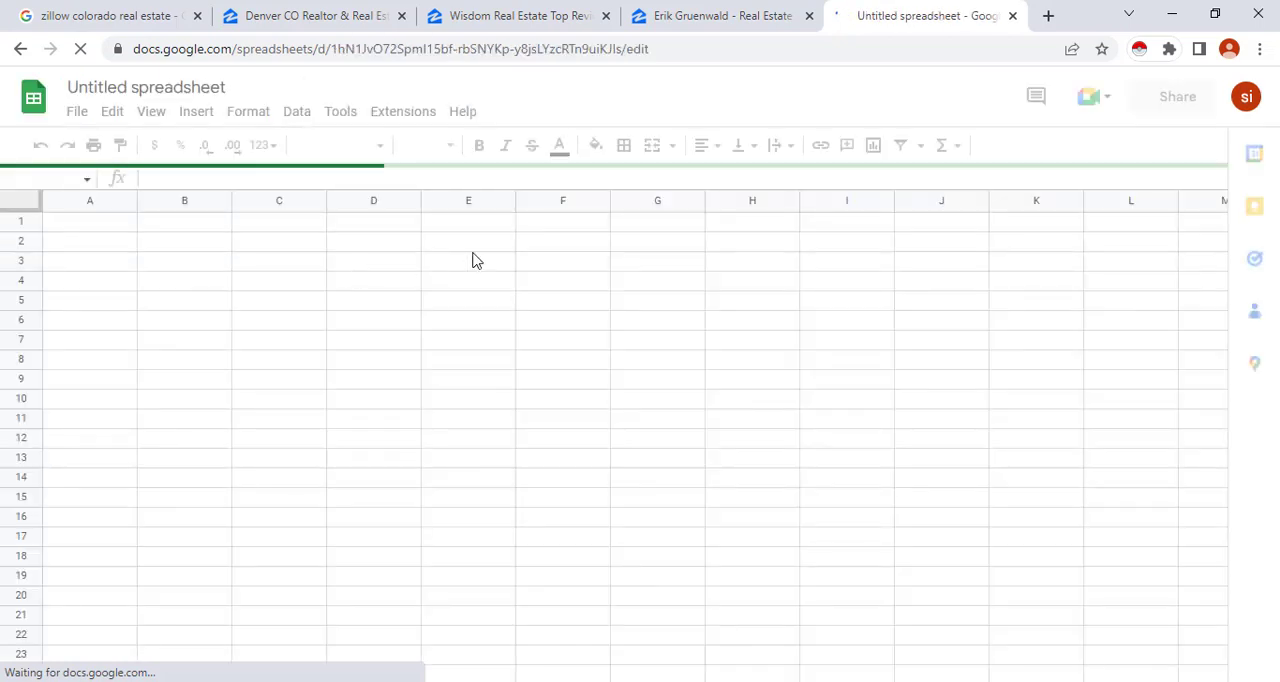
Rename the untitled spreadsheet as "lead generation"
left_click(219, 90)
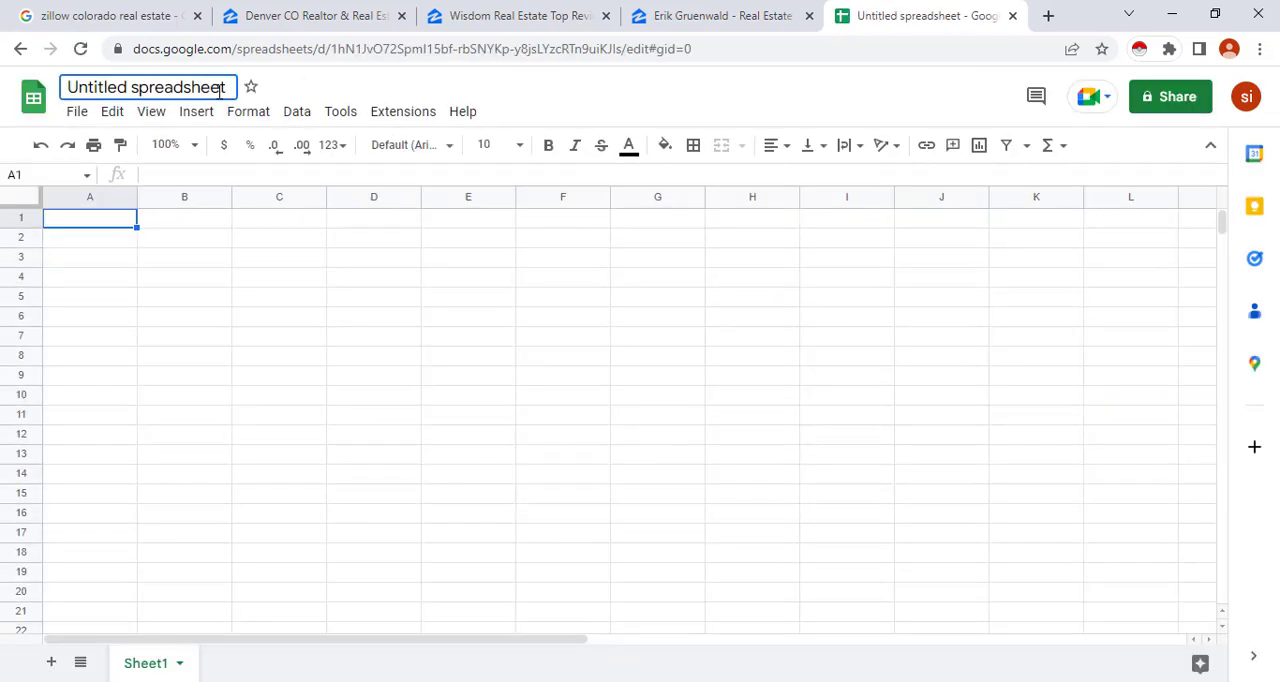
key("ctrl+a")
type("le")
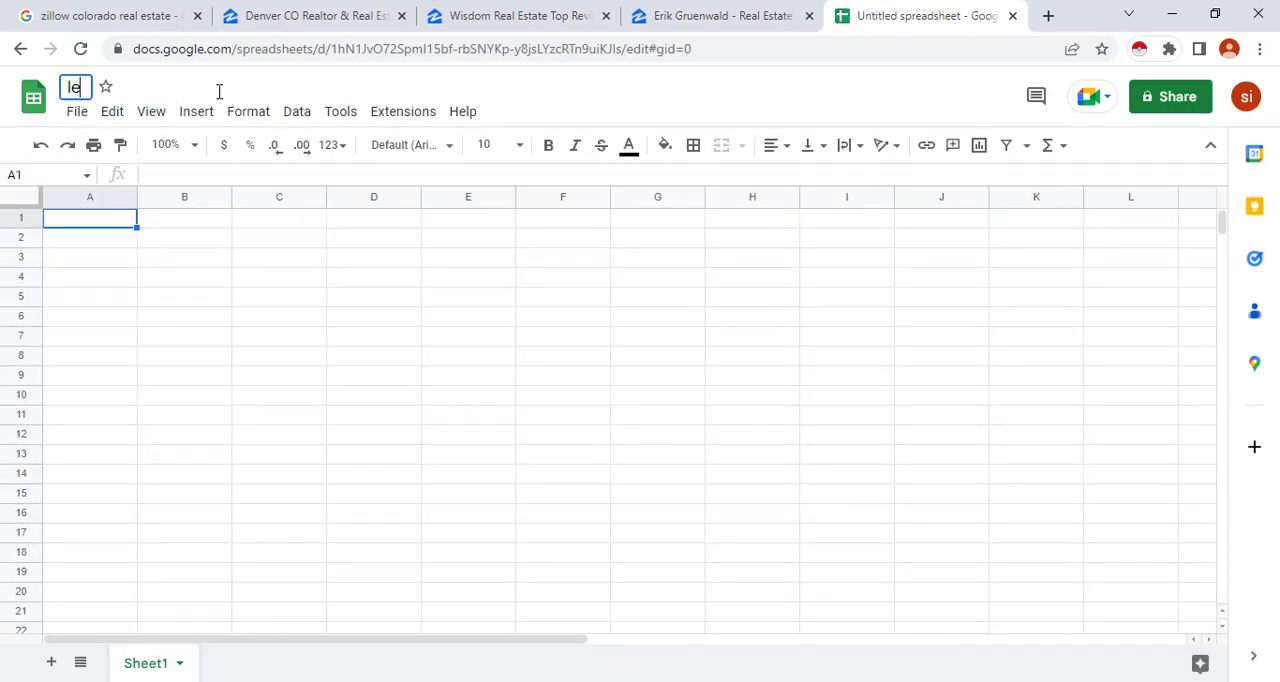
type("ad gen")
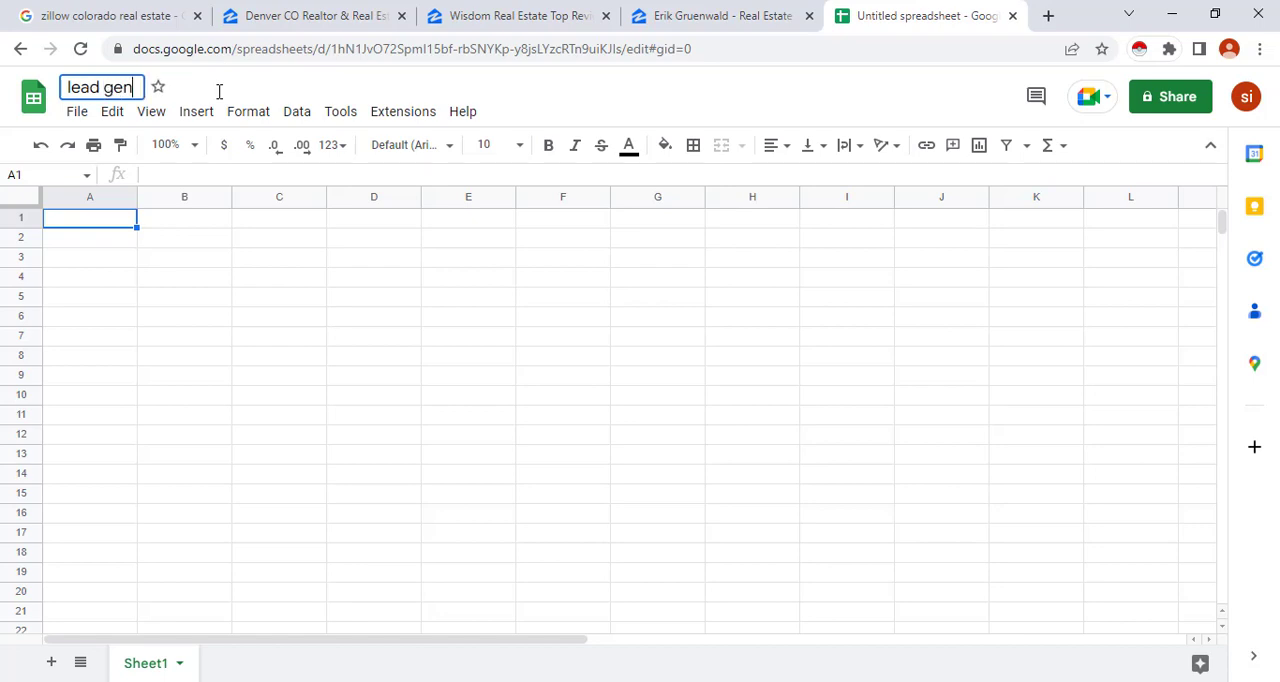
type("eration")
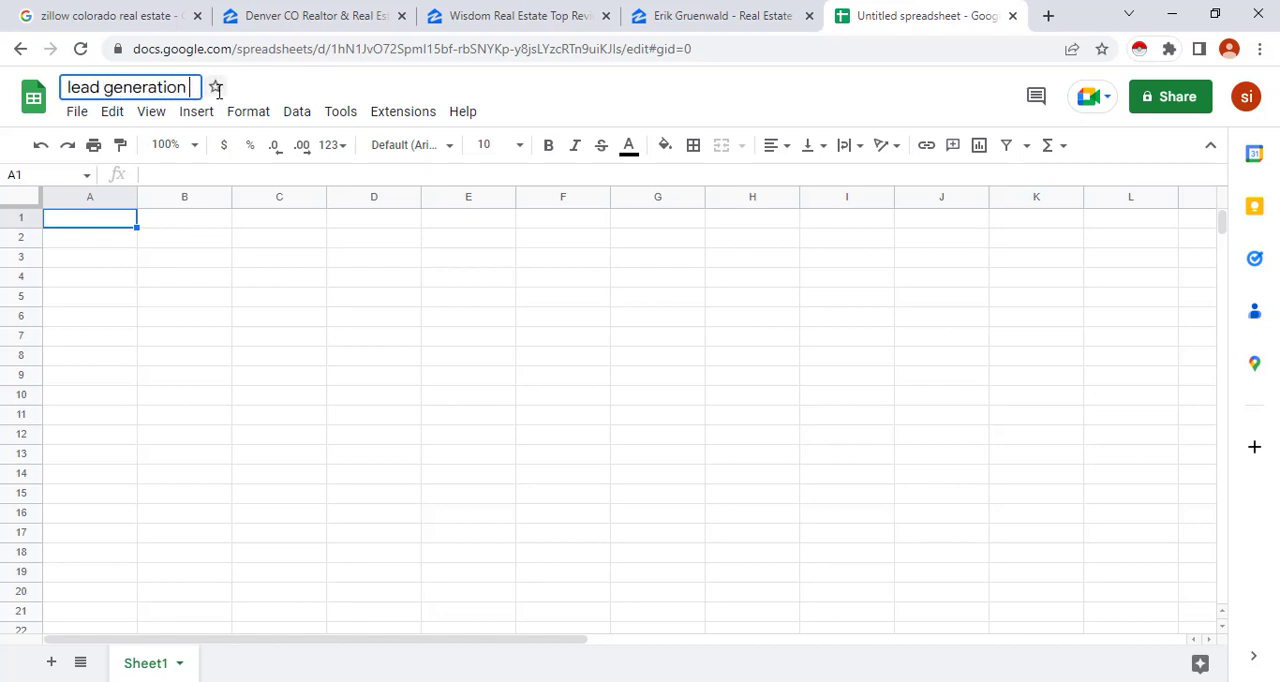
left_click(90, 224)
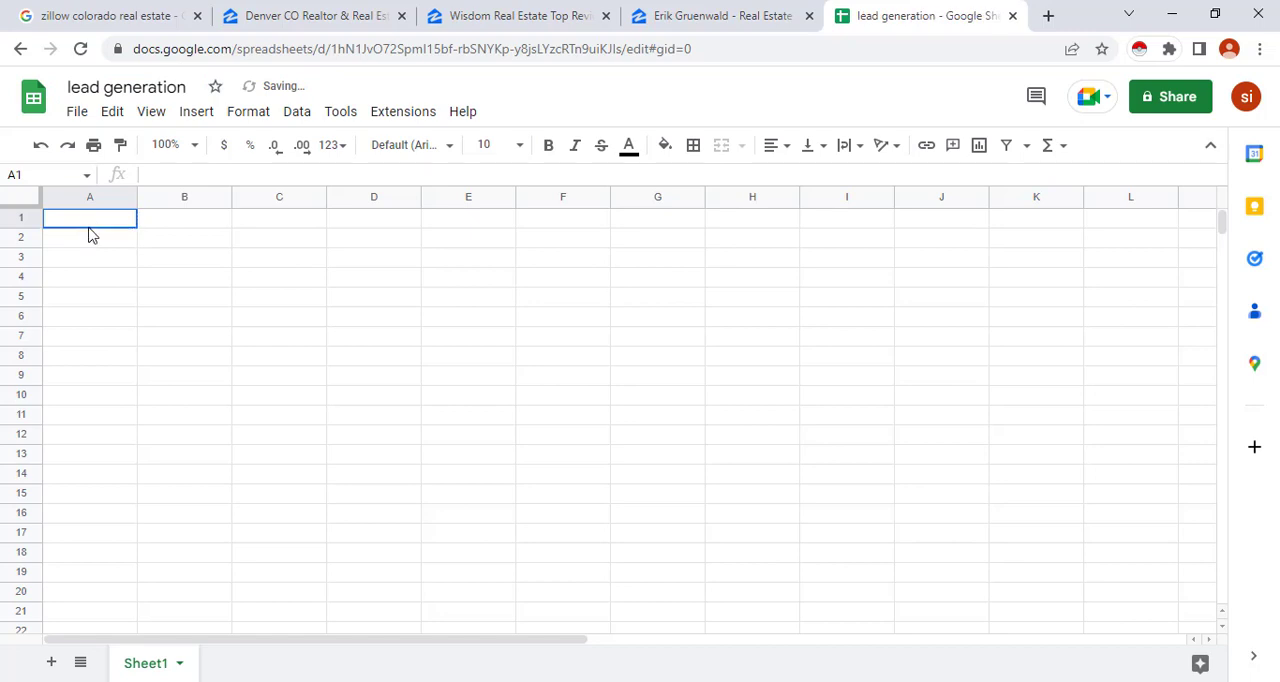
Enter the column headers Name, Phone Number, Email, Web link, Social Media and Address in cells A1 to F1
double_click(95, 217)
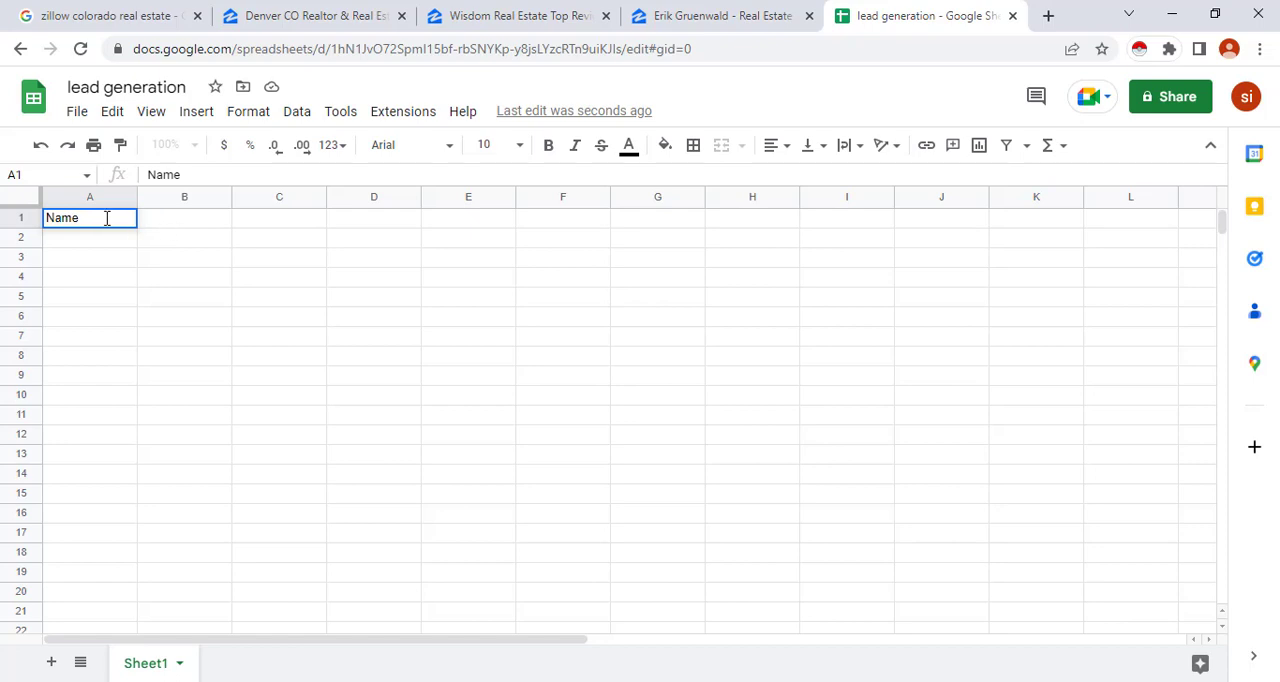
double_click(183, 224)
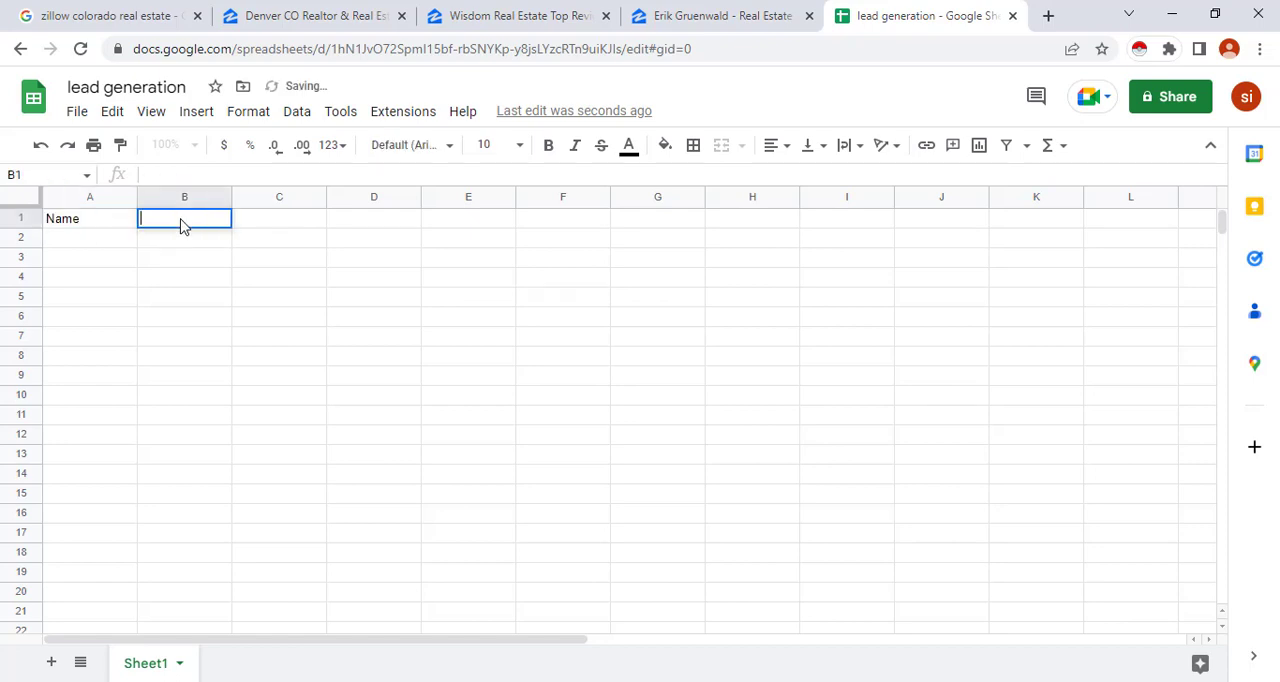
type("Phone Nu")
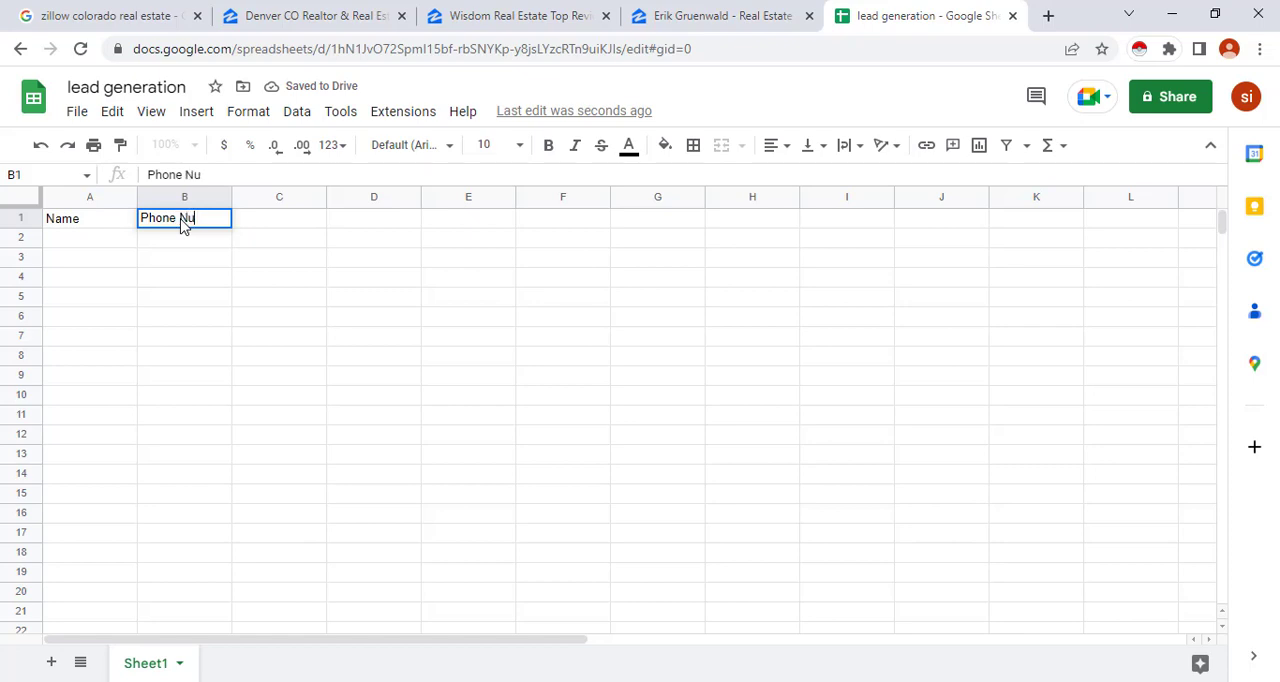
type("mber")
left_click(274, 220)
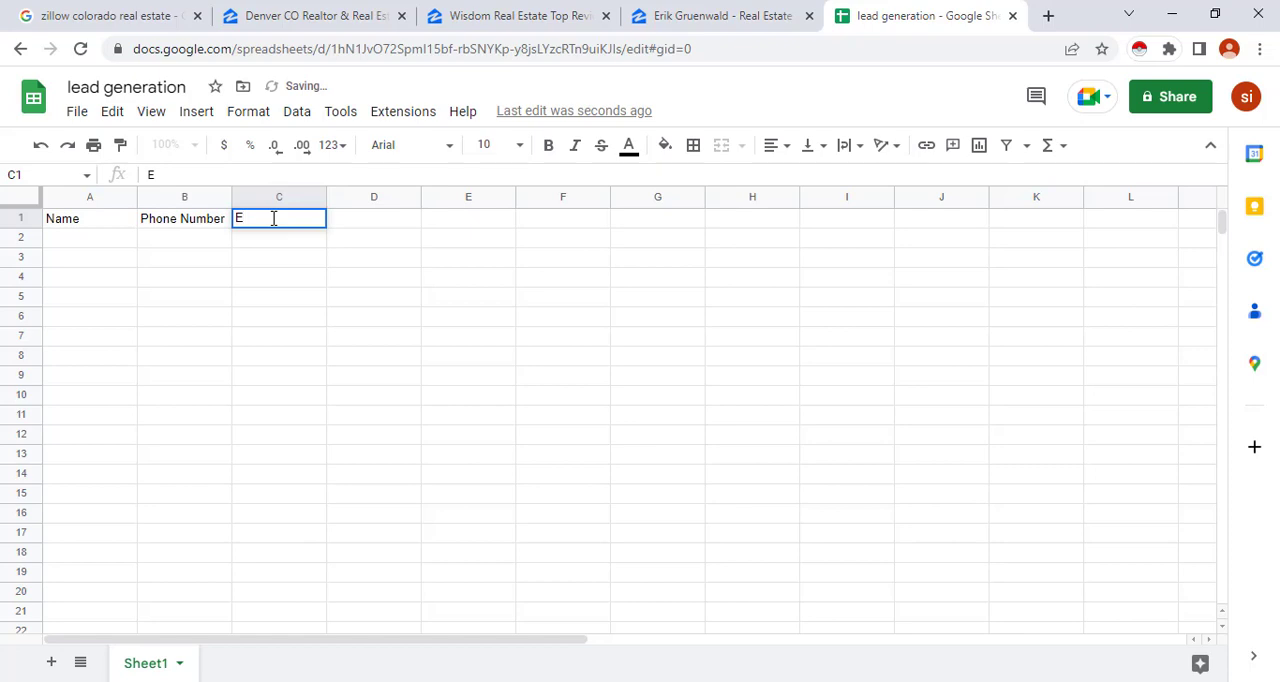
type("mail")
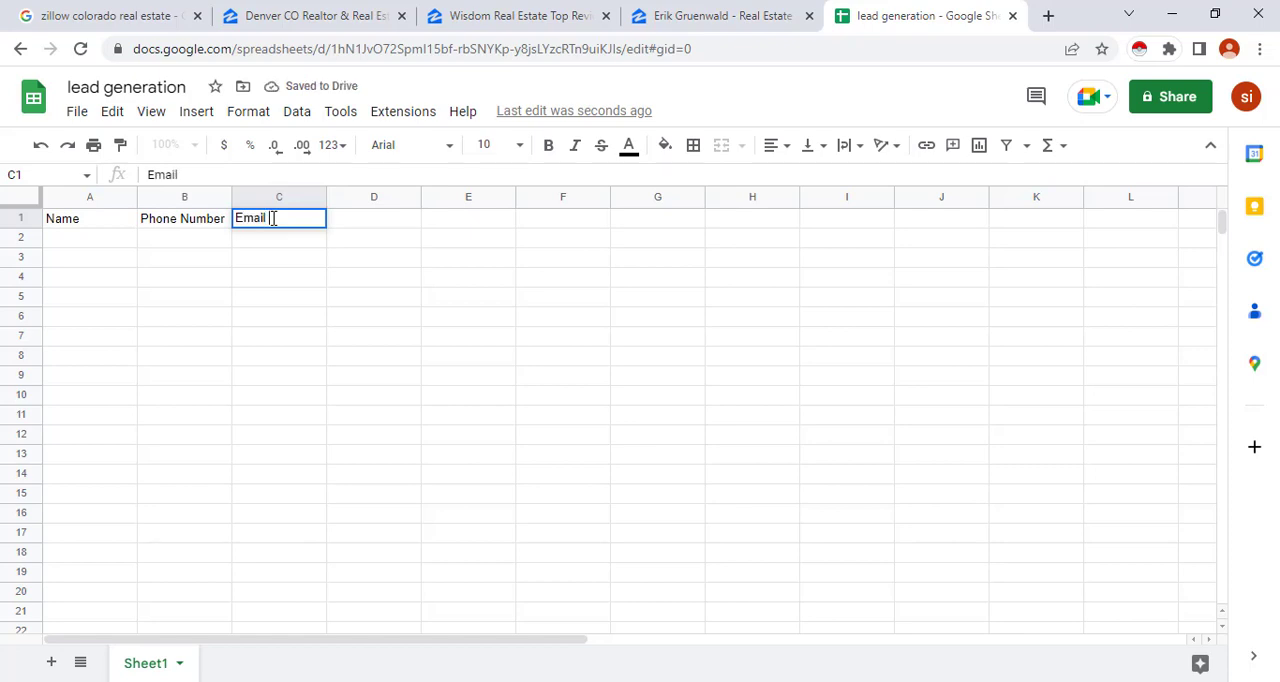
left_click(369, 221)
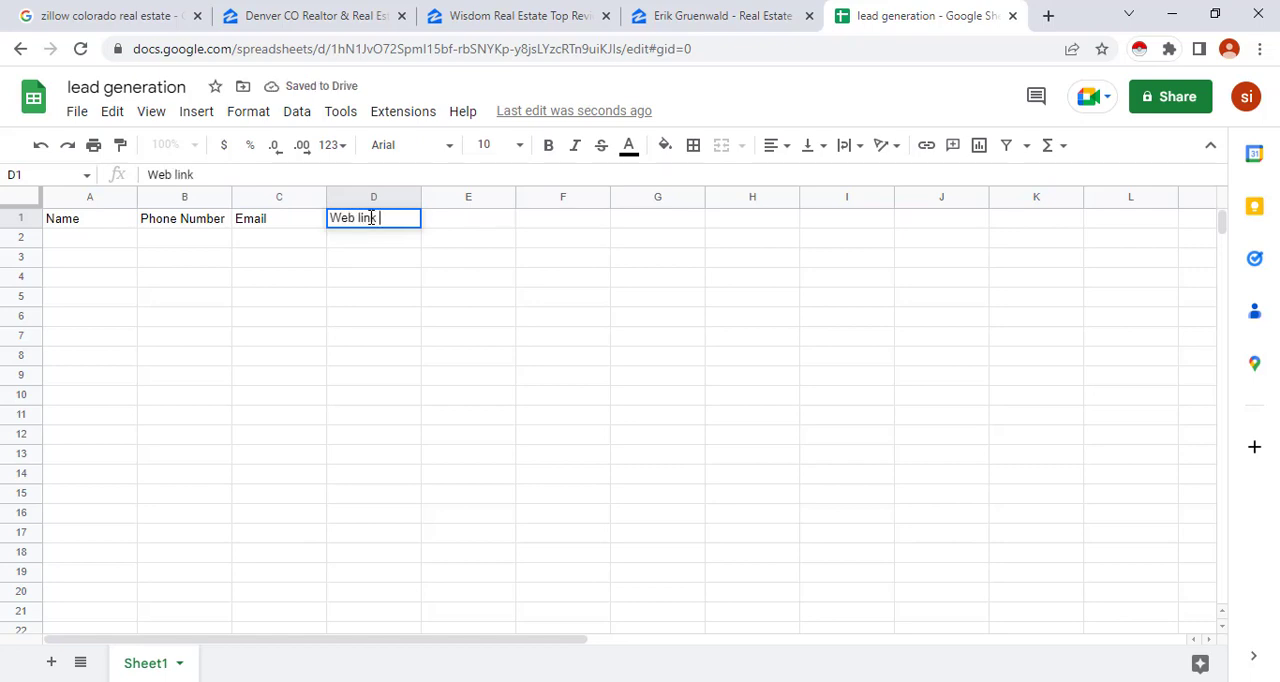
left_click(469, 221)
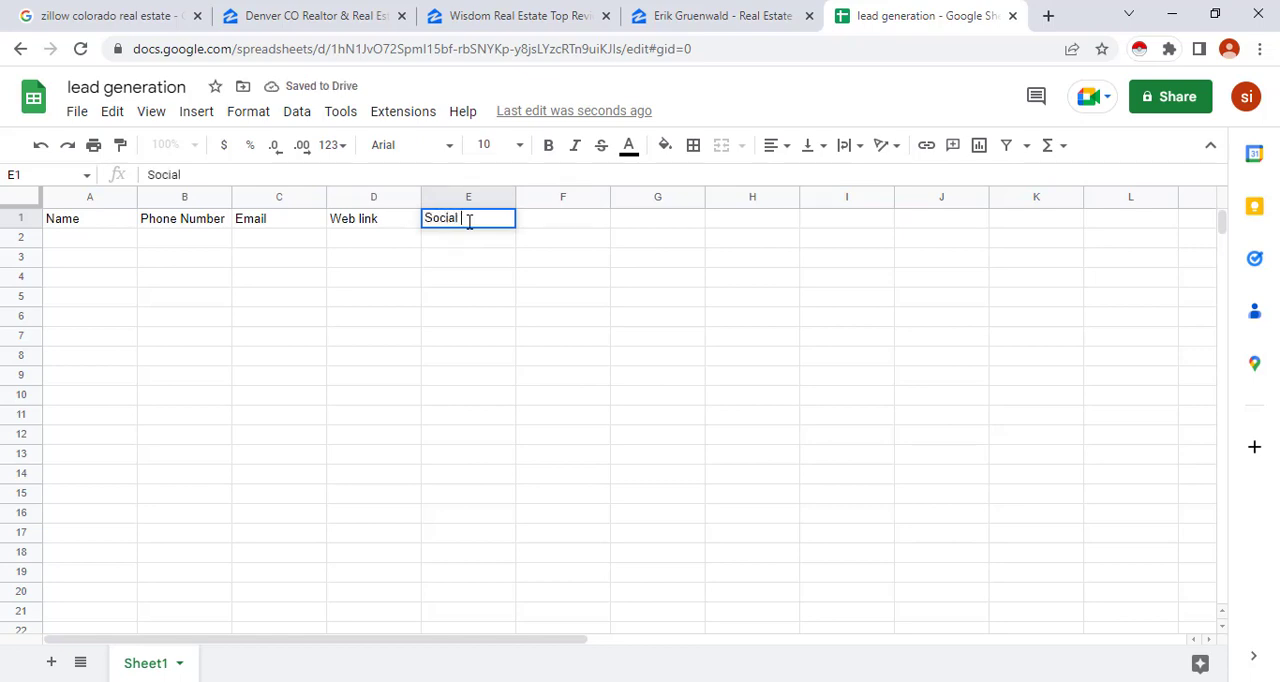
type("Social Media")
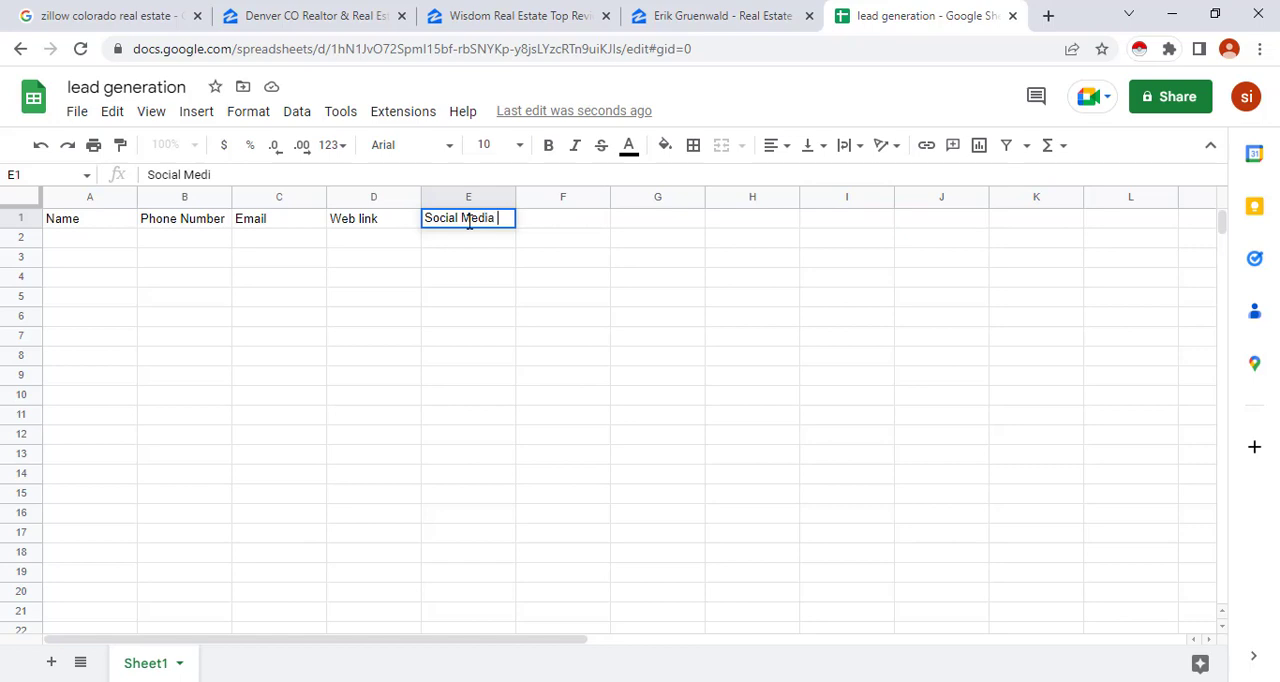
left_click(548, 222)
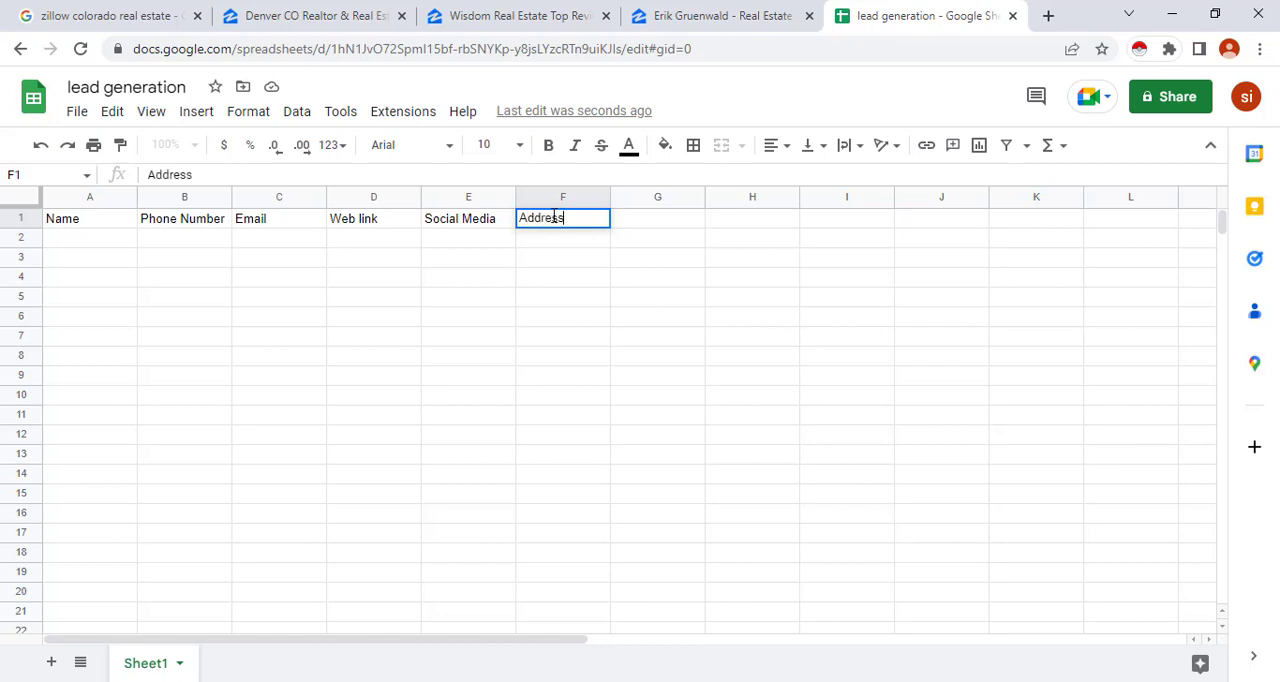
left_click(535, 361)
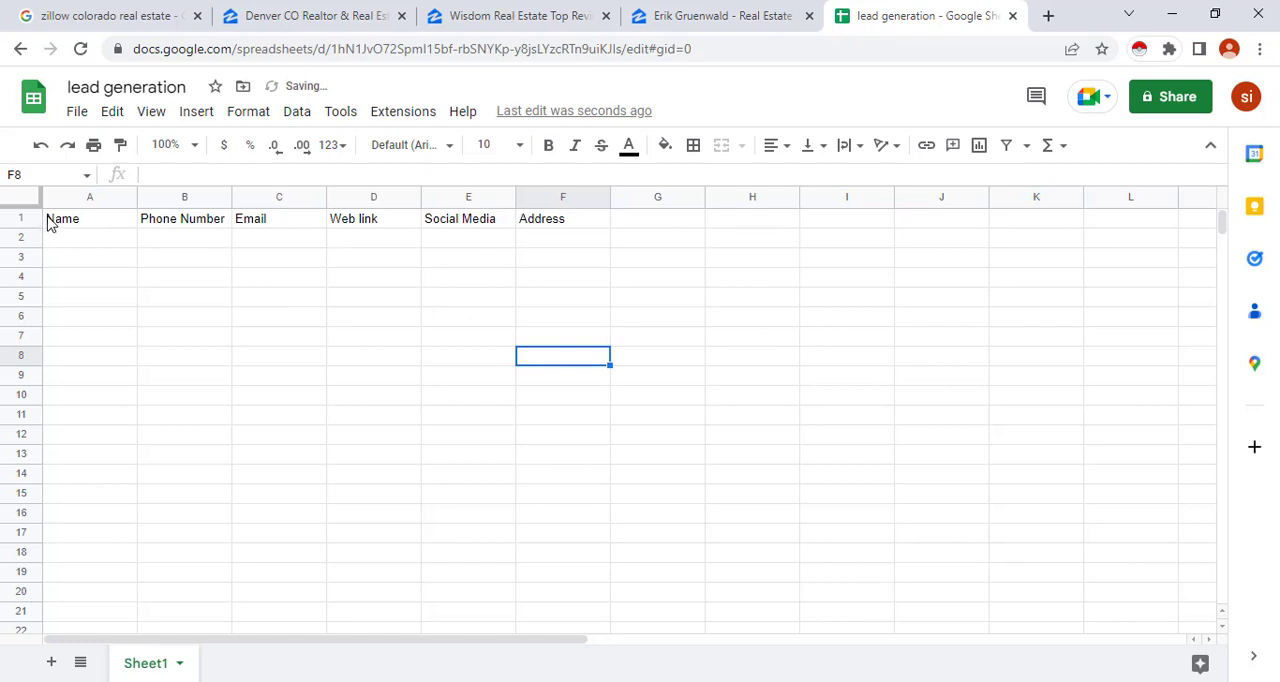
Format the header cells A1:F1 with a yellow fill, bold text and font size 12
left_click_drag(50, 224, 554, 228)
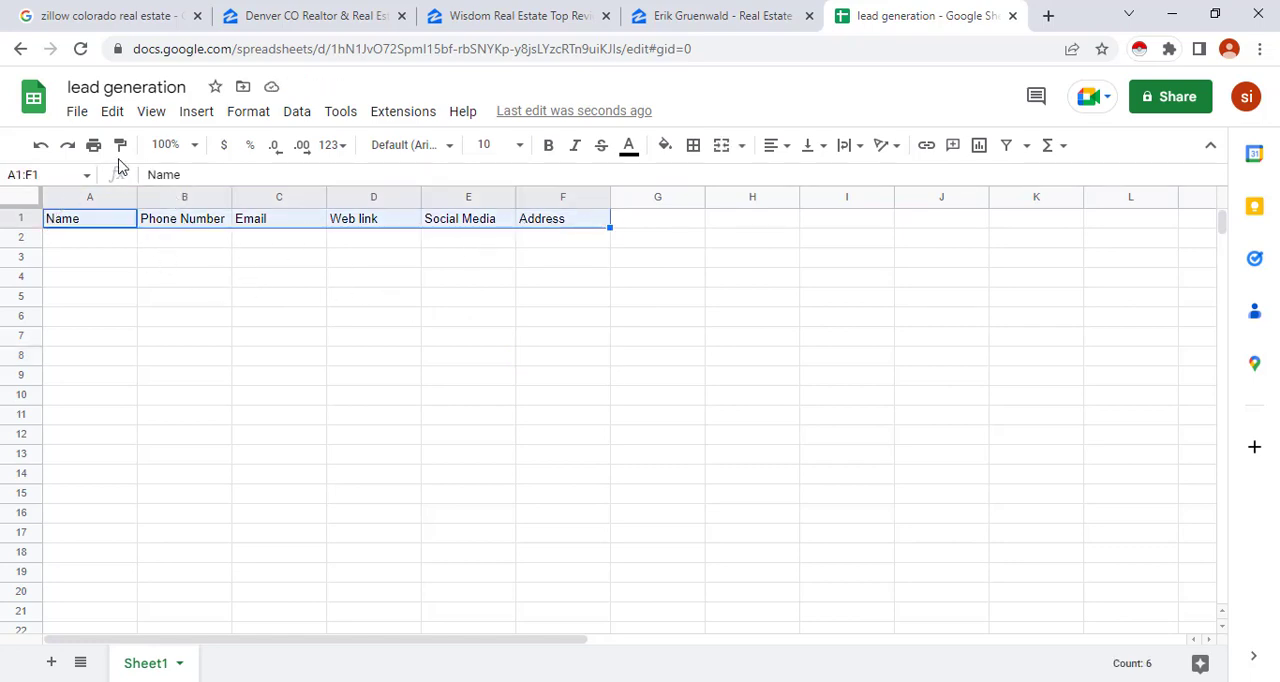
left_click(665, 148)
left_click(740, 230)
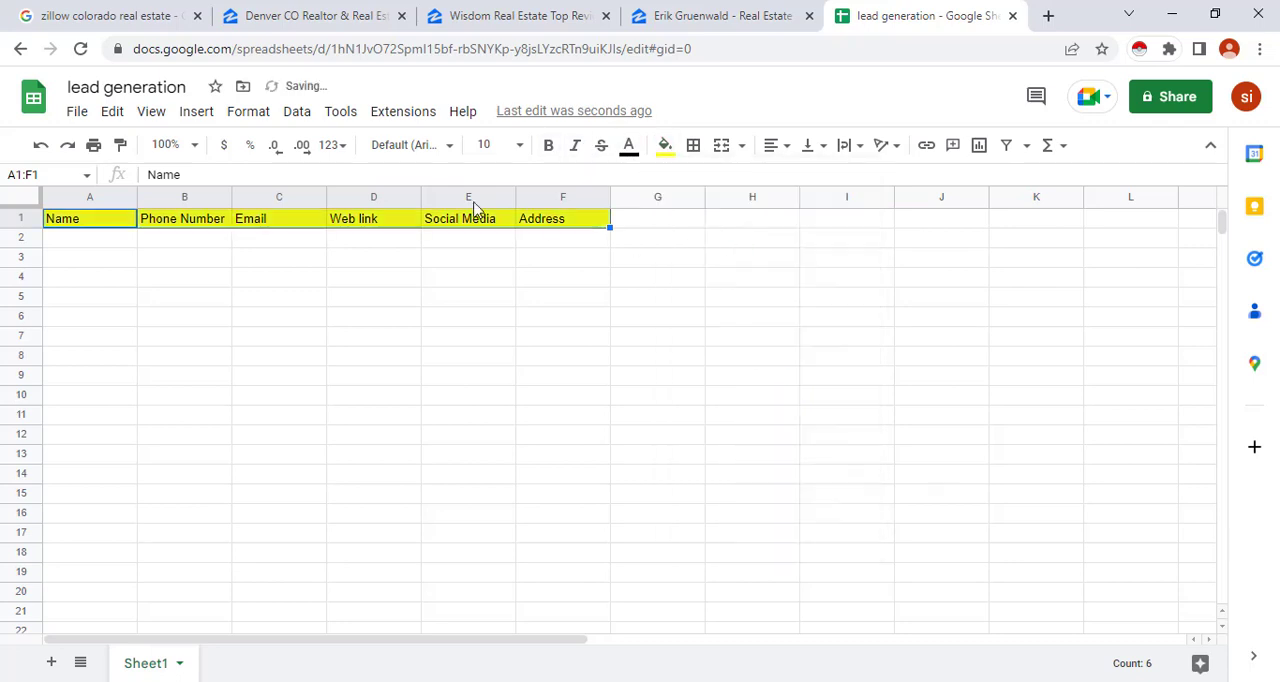
left_click(552, 148)
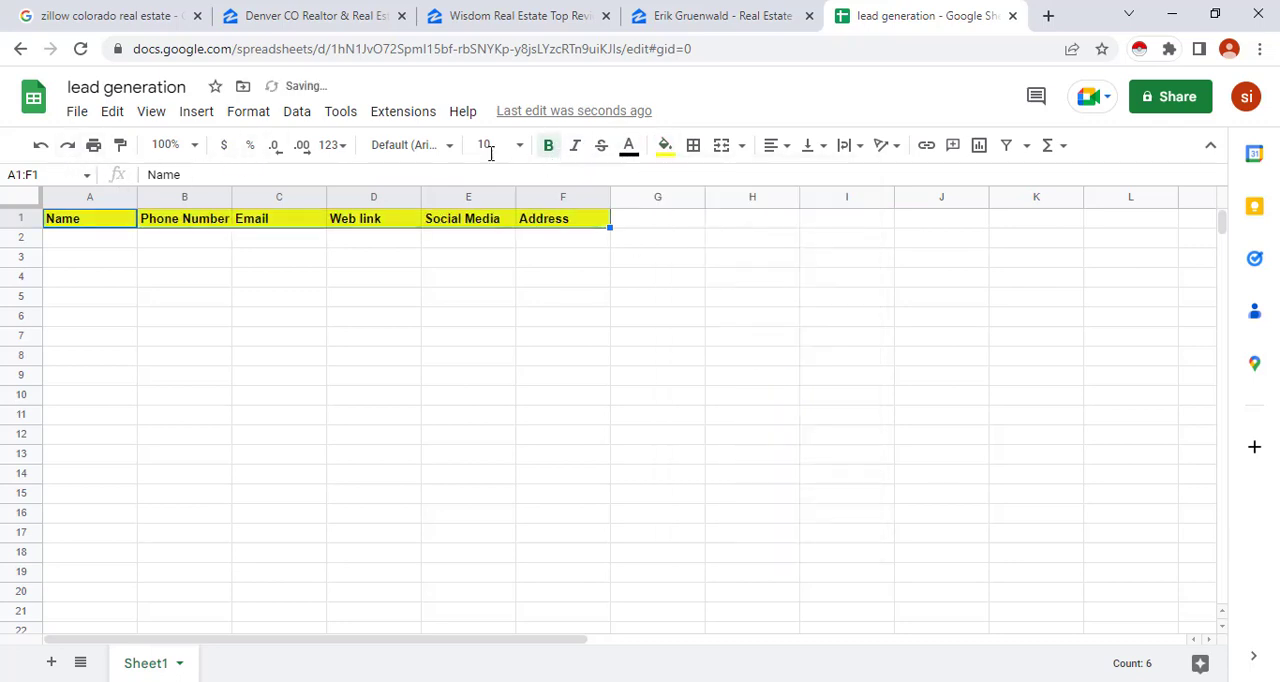
left_click(519, 146)
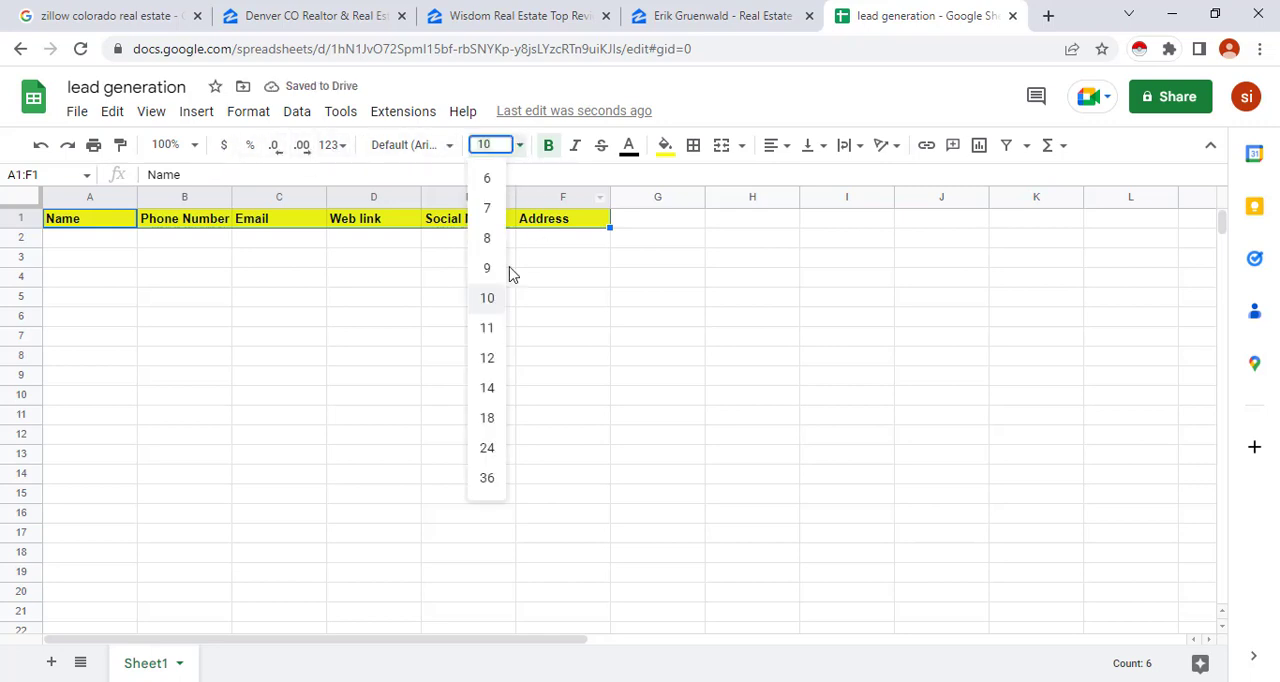
left_click(492, 366)
left_click(270, 302)
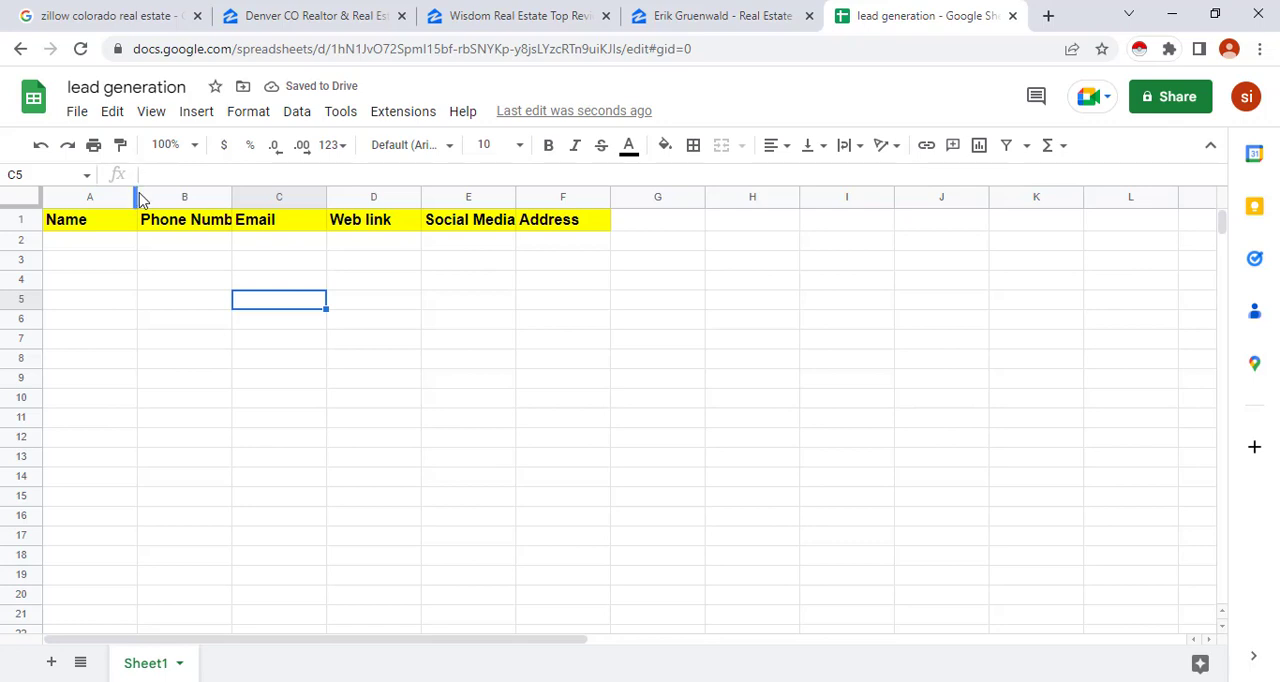
Widen the Name, Phone Number, Web link, Social Media and Address columns, giving the headers more room
left_click_drag(134, 193, 174, 193)
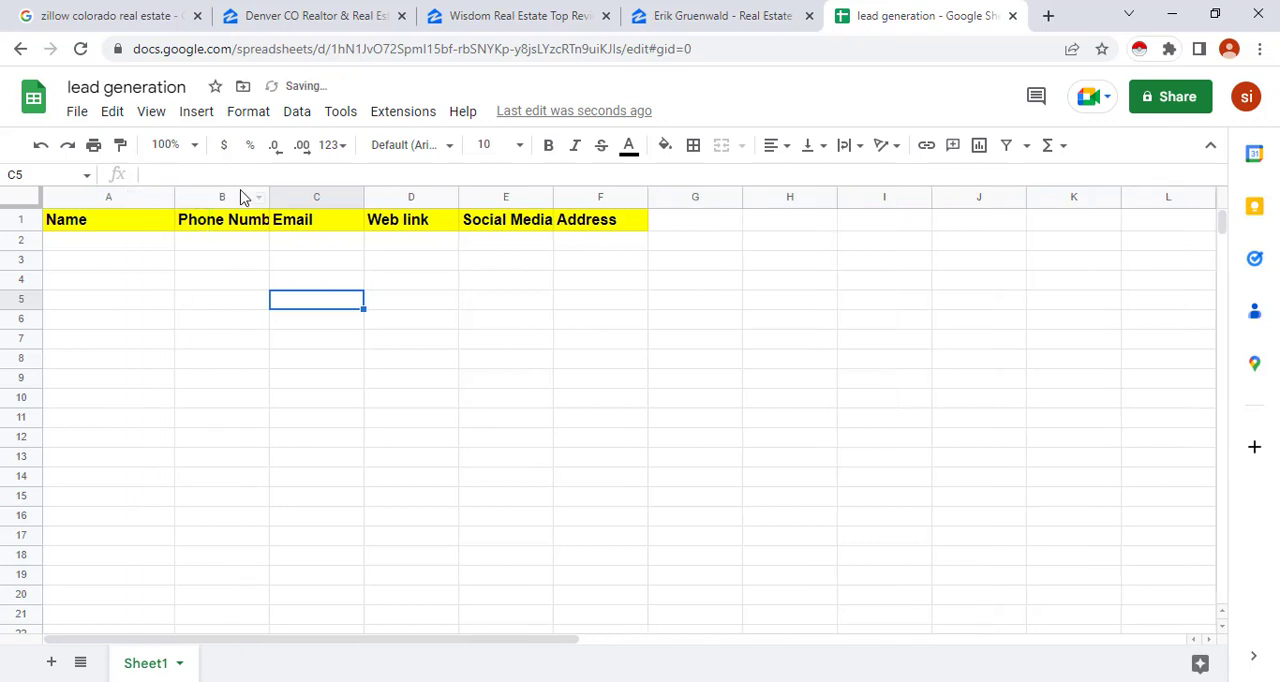
left_click_drag(267, 193, 331, 193)
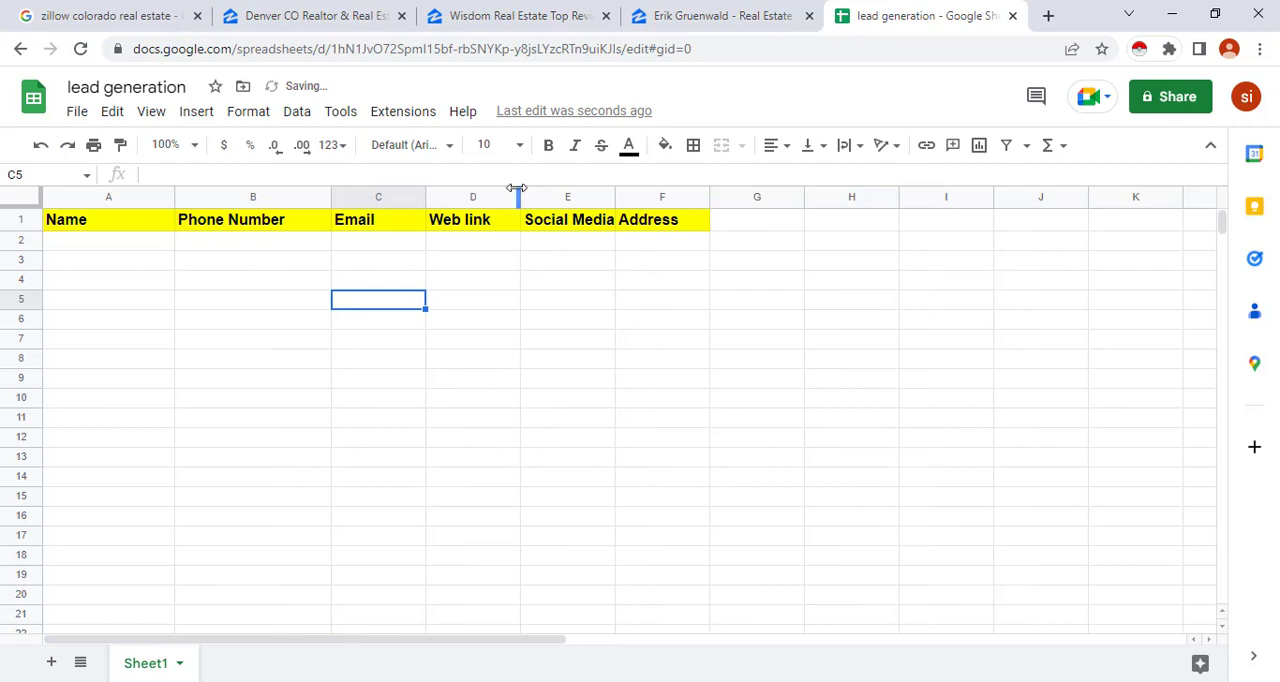
left_click_drag(516, 188, 590, 193)
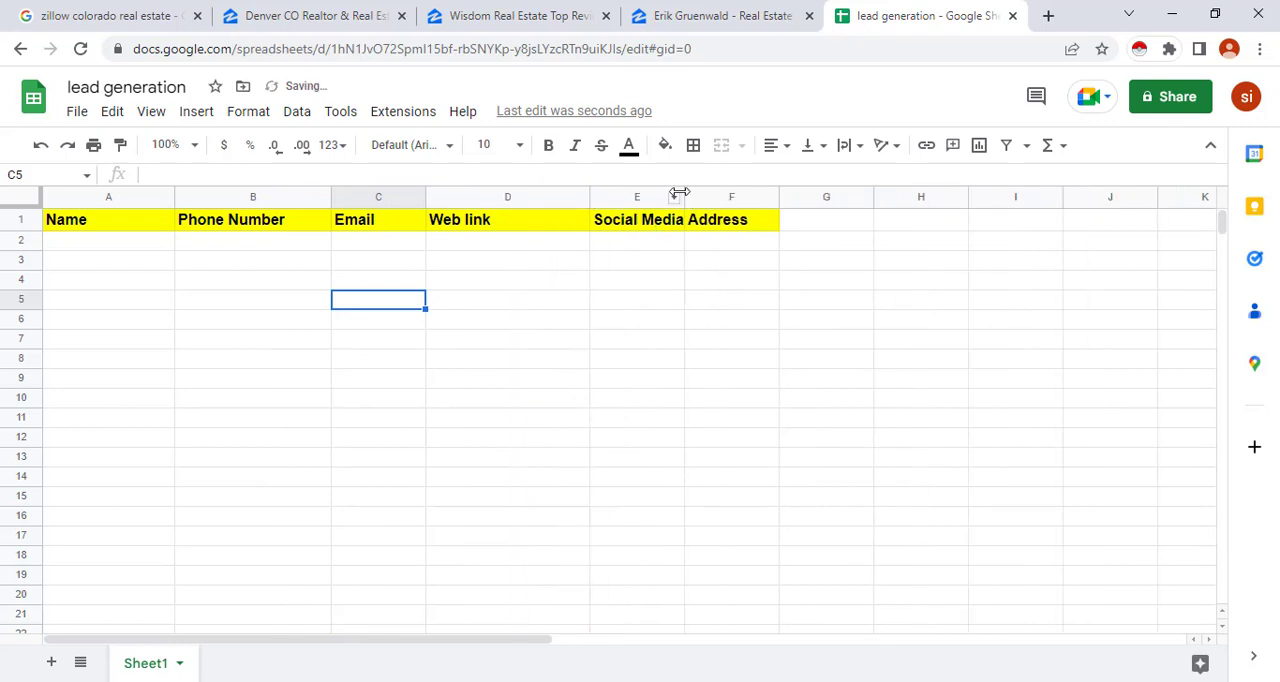
left_click_drag(684, 193, 737, 194)
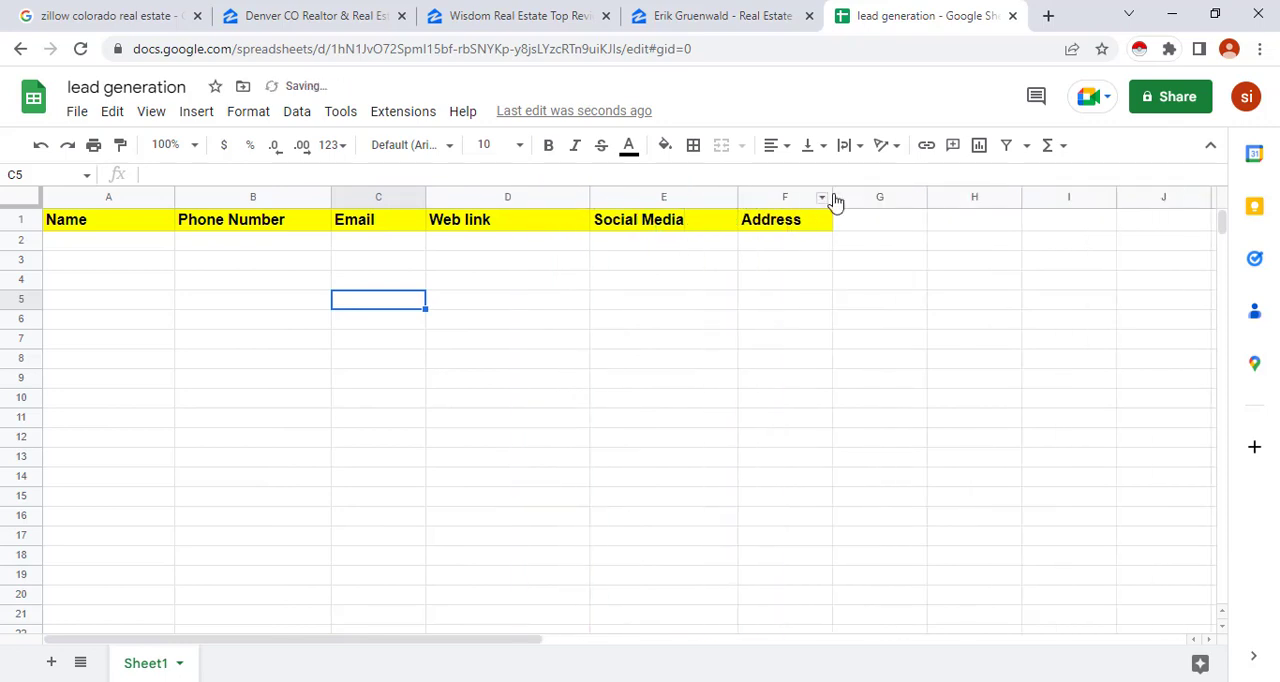
left_click_drag(832, 193, 853, 193)
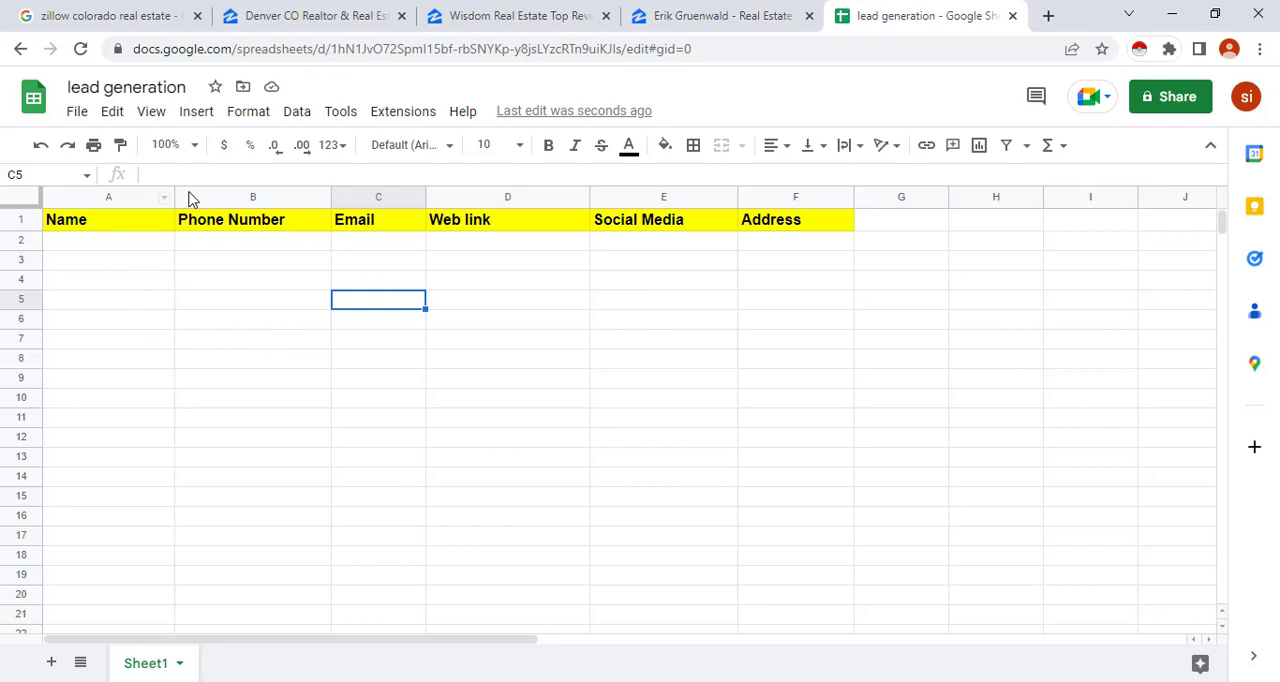
Copy the agent's full name from the open Zillow profile into cell A2 of the lead generation sheet
left_click(694, 12)
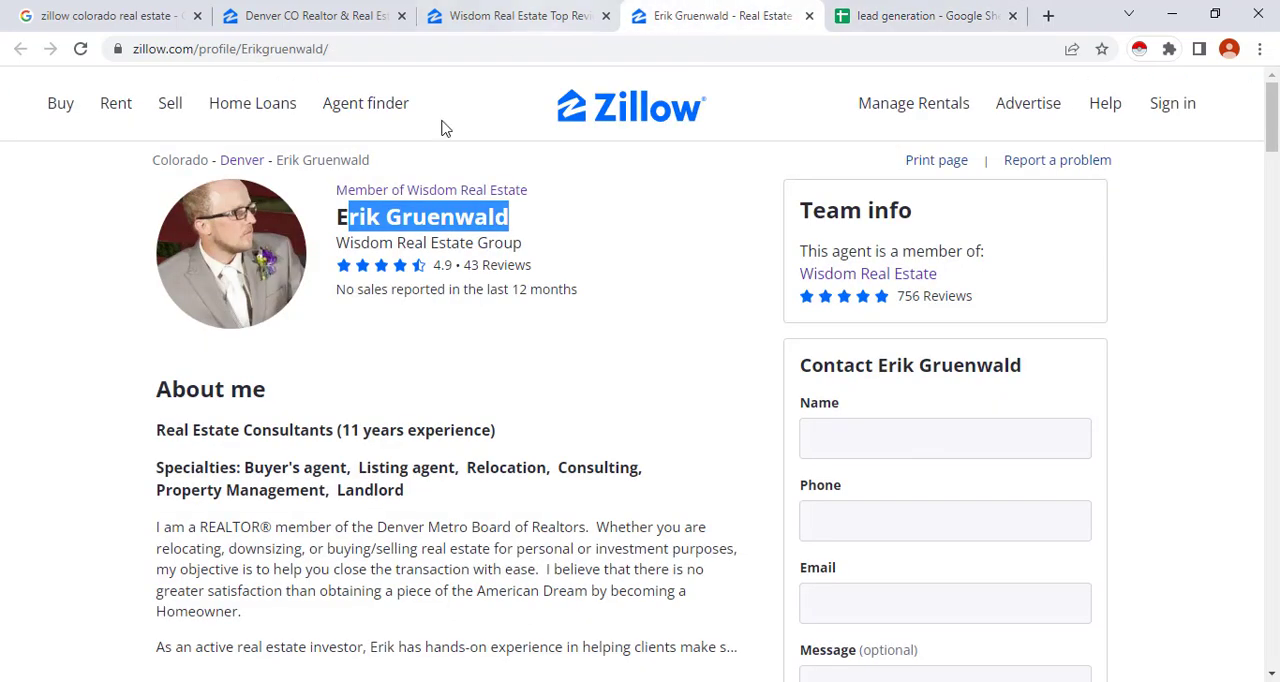
left_click_drag(523, 238, 338, 224)
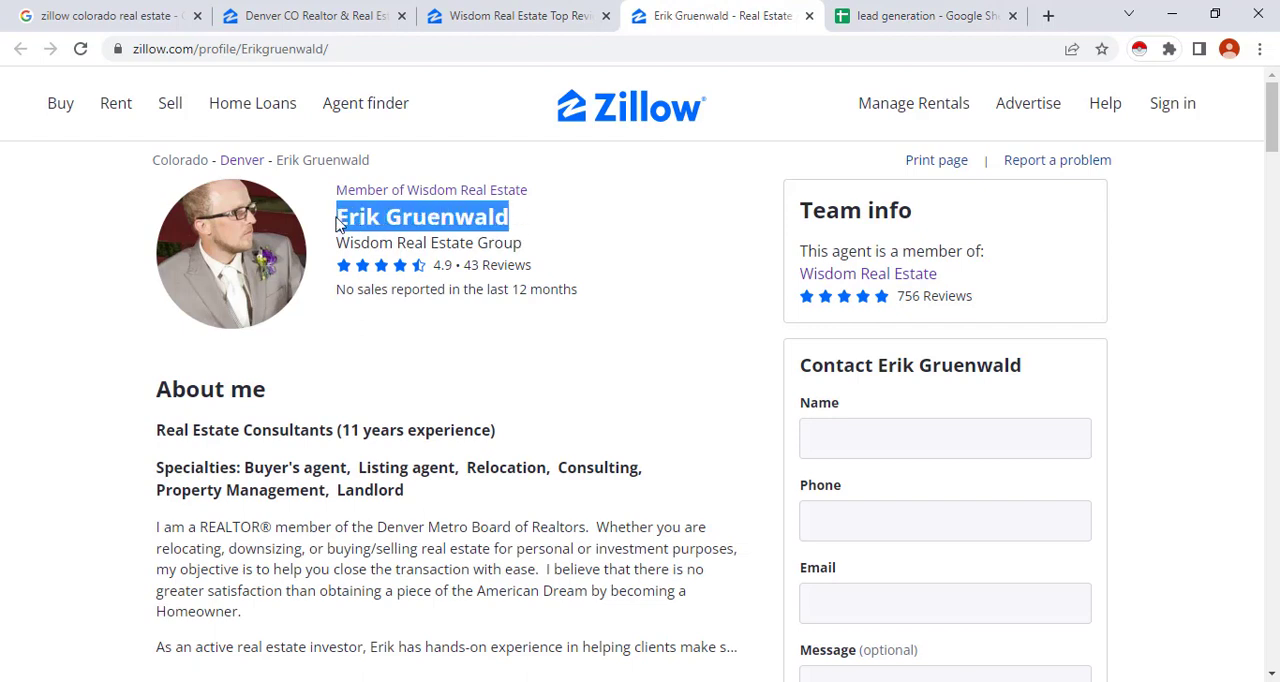
right_click(355, 218)
left_click(388, 235)
left_click(812, 15)
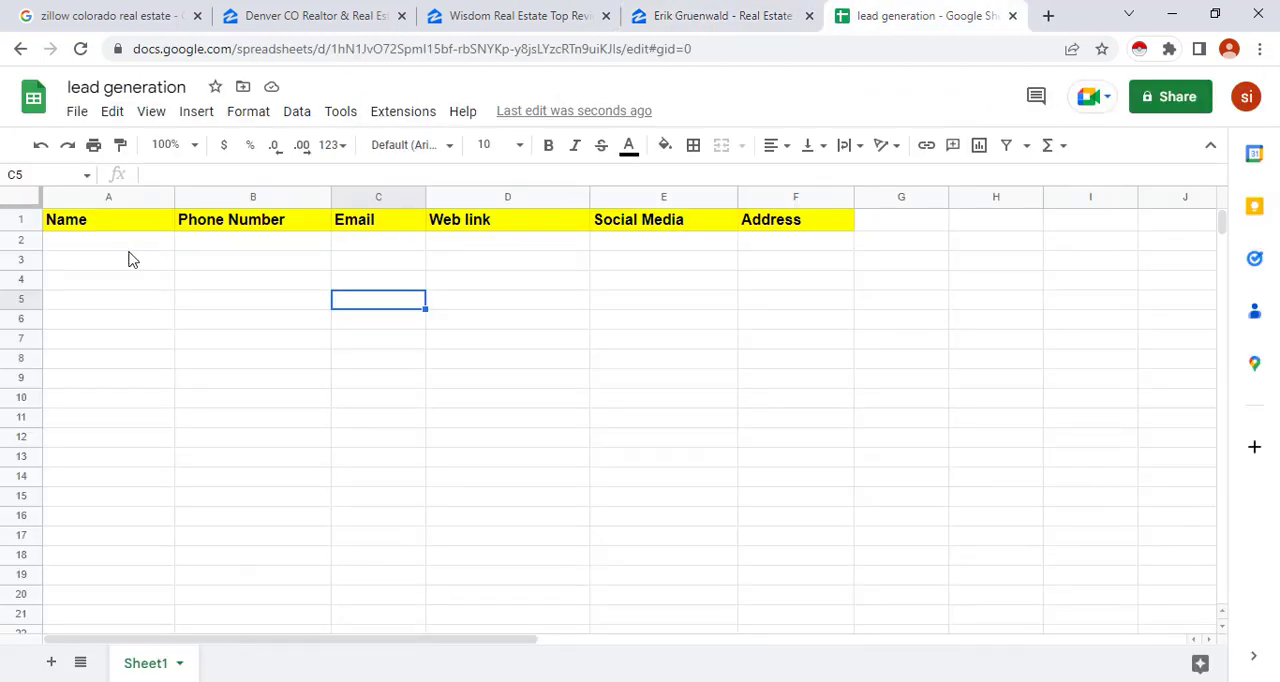
left_click(120, 243)
key("ctrl+v")
left_click(231, 322)
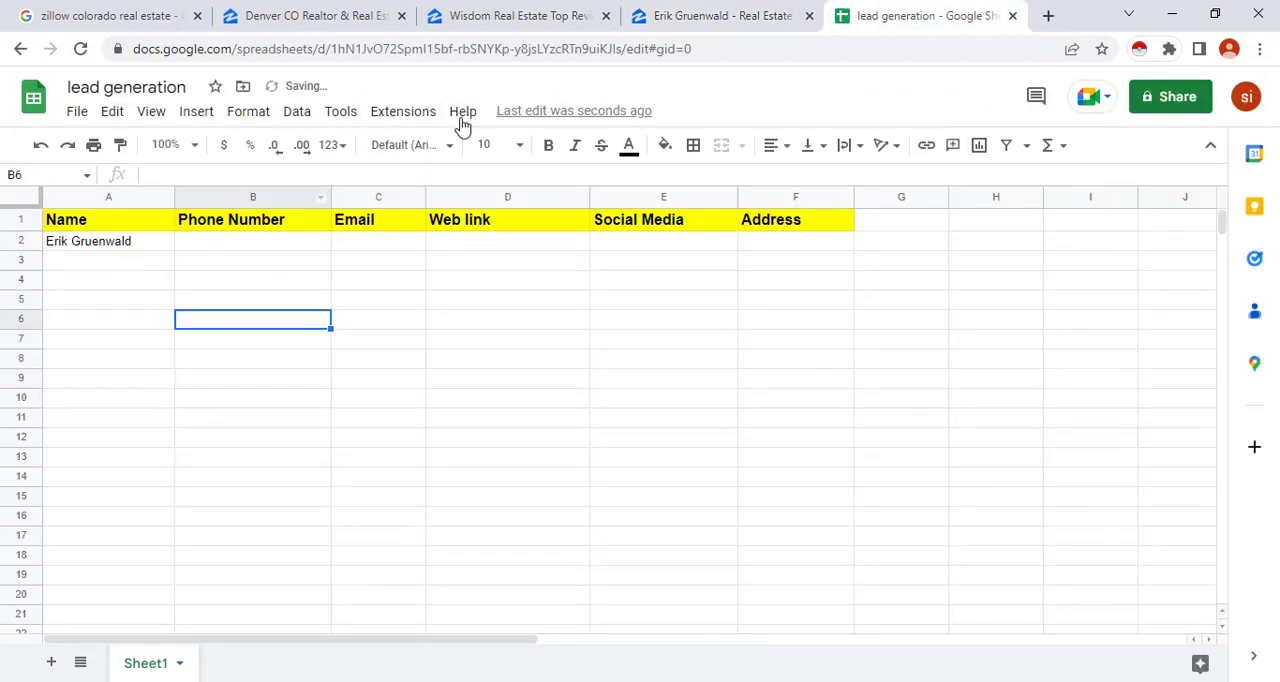
Copy the agent's cell phone number from Professional Information on Zillow into cell B2 of the sheet, and return to the profile
left_click(716, 15)
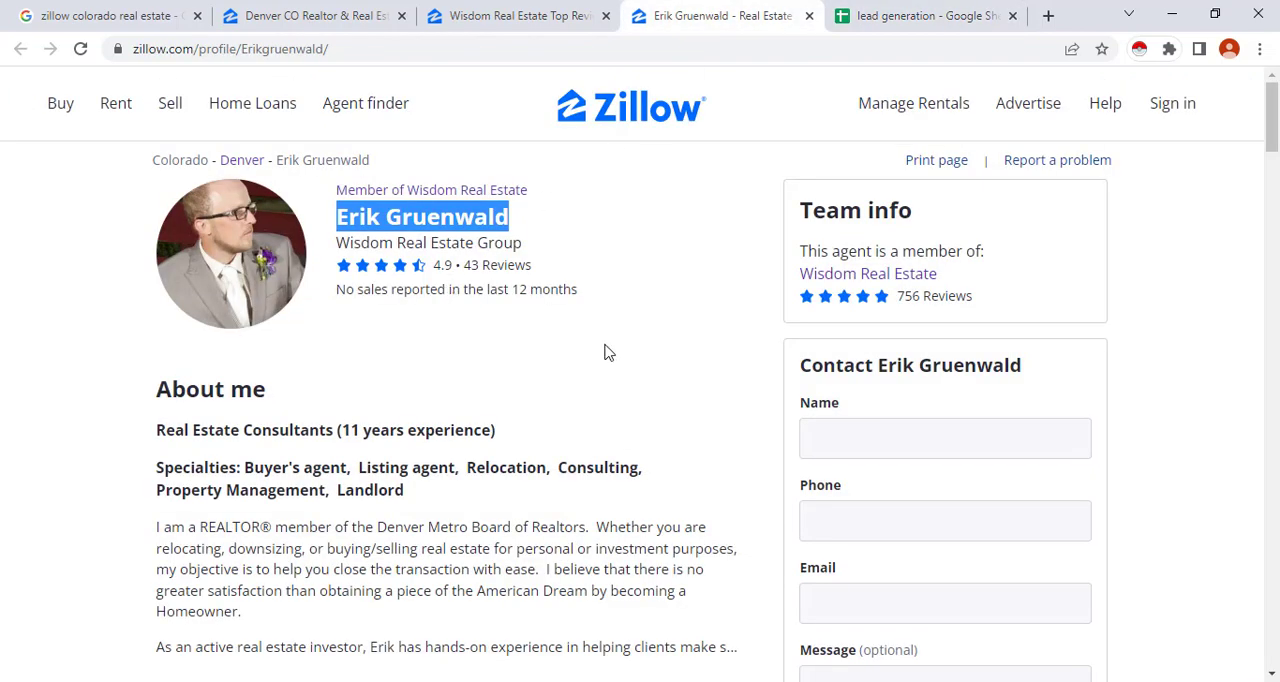
scroll(604, 352, "down", 7)
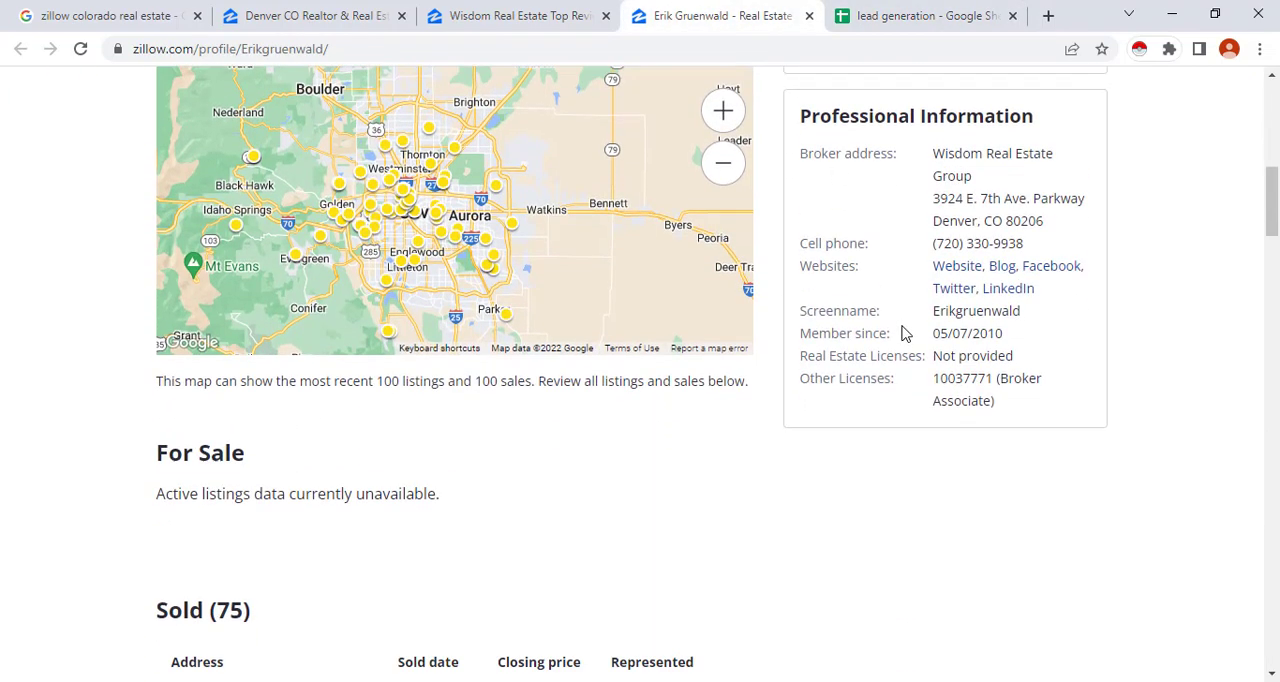
left_click_drag(1038, 246, 934, 244)
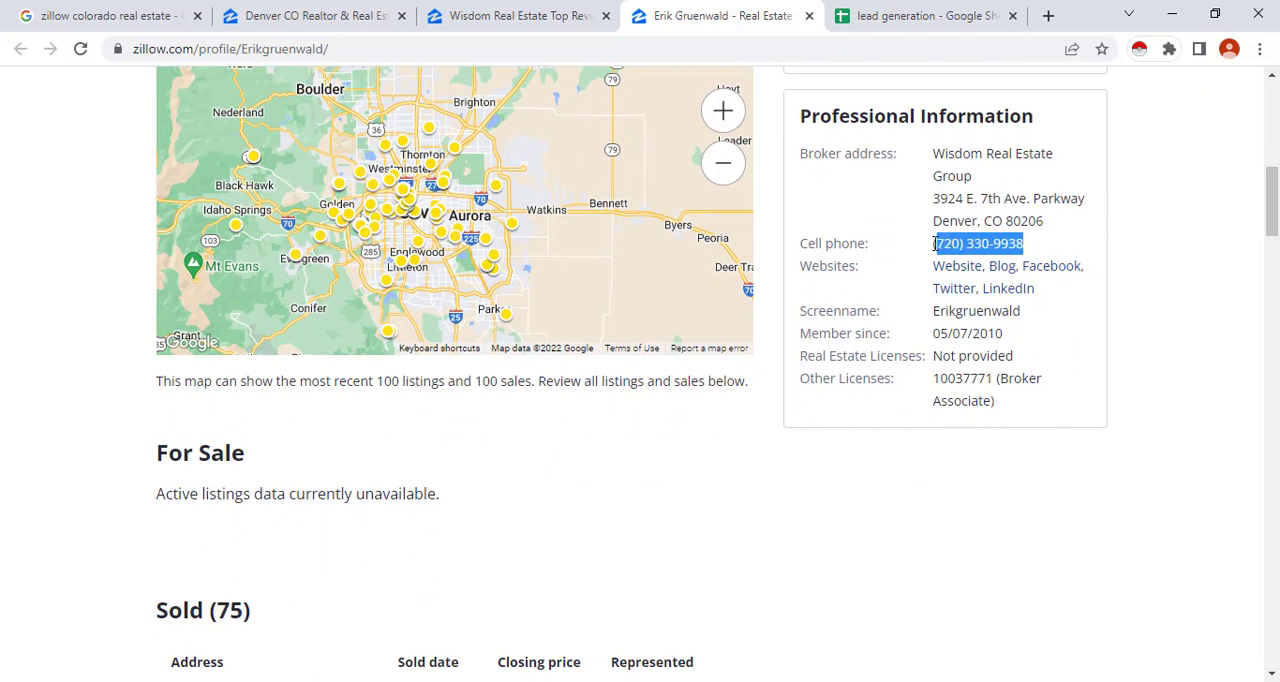
right_click(940, 244)
left_click(962, 259)
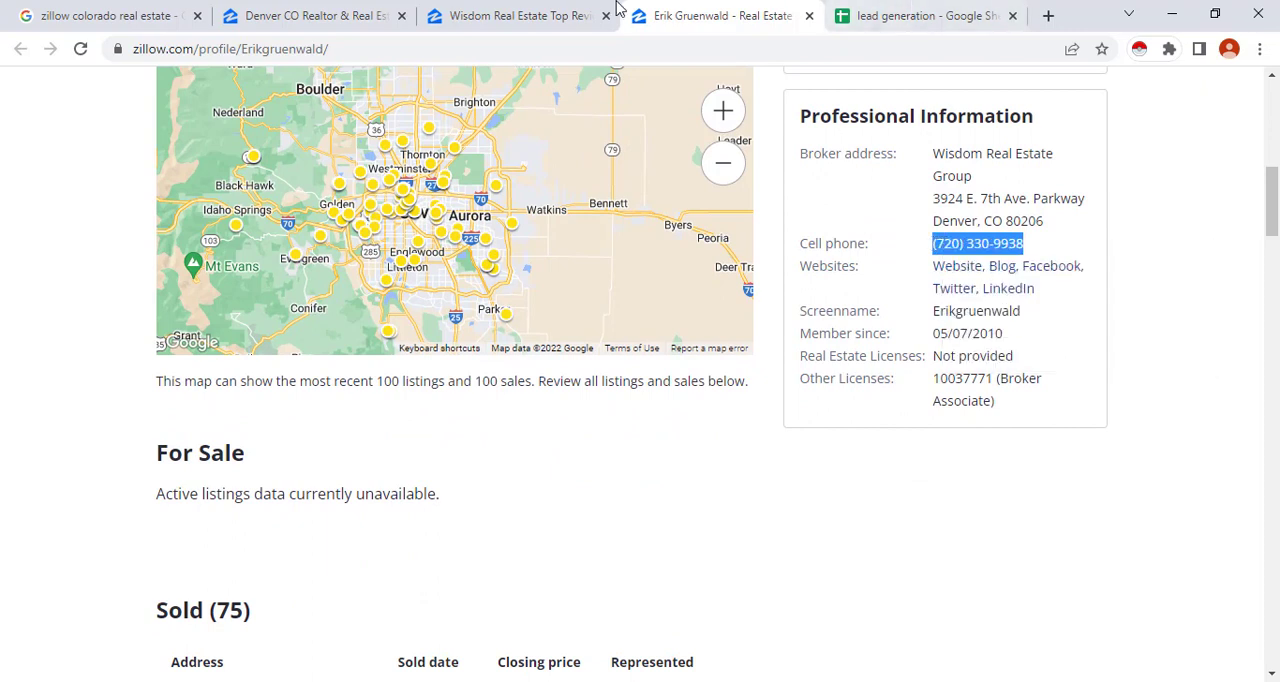
left_click(895, 8)
left_click(268, 244)
double_click(268, 244)
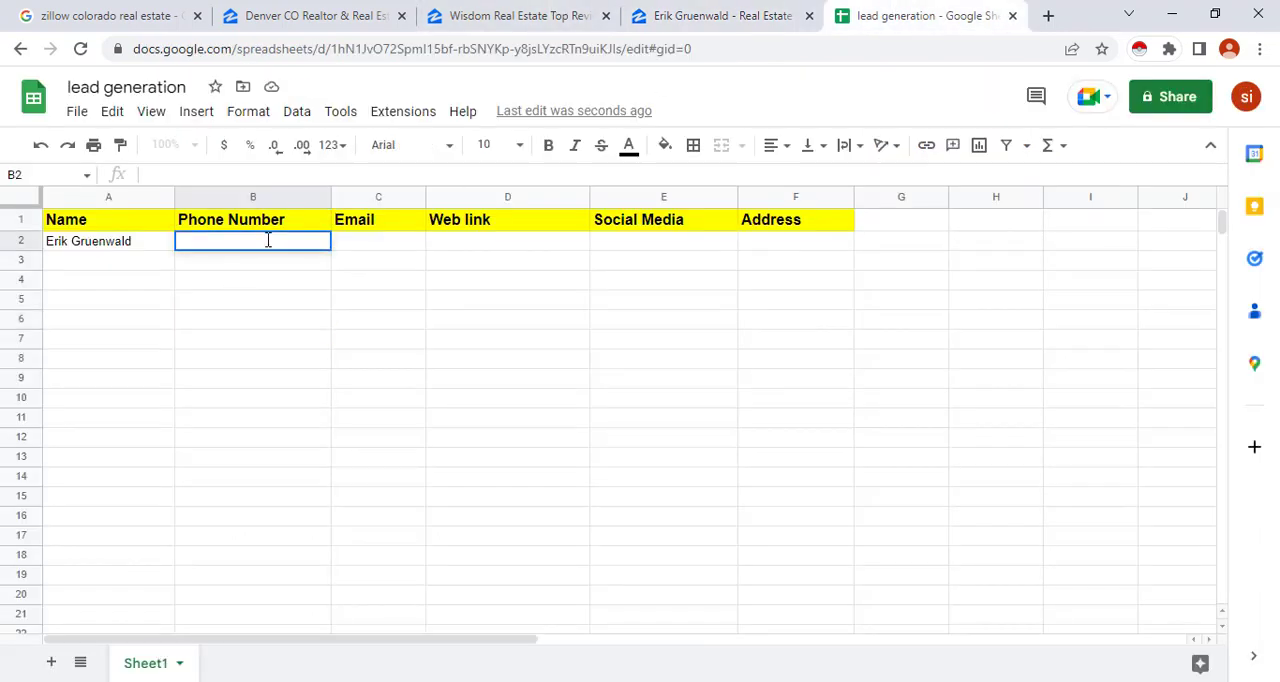
key("ctrl+v")
left_click(700, 15)
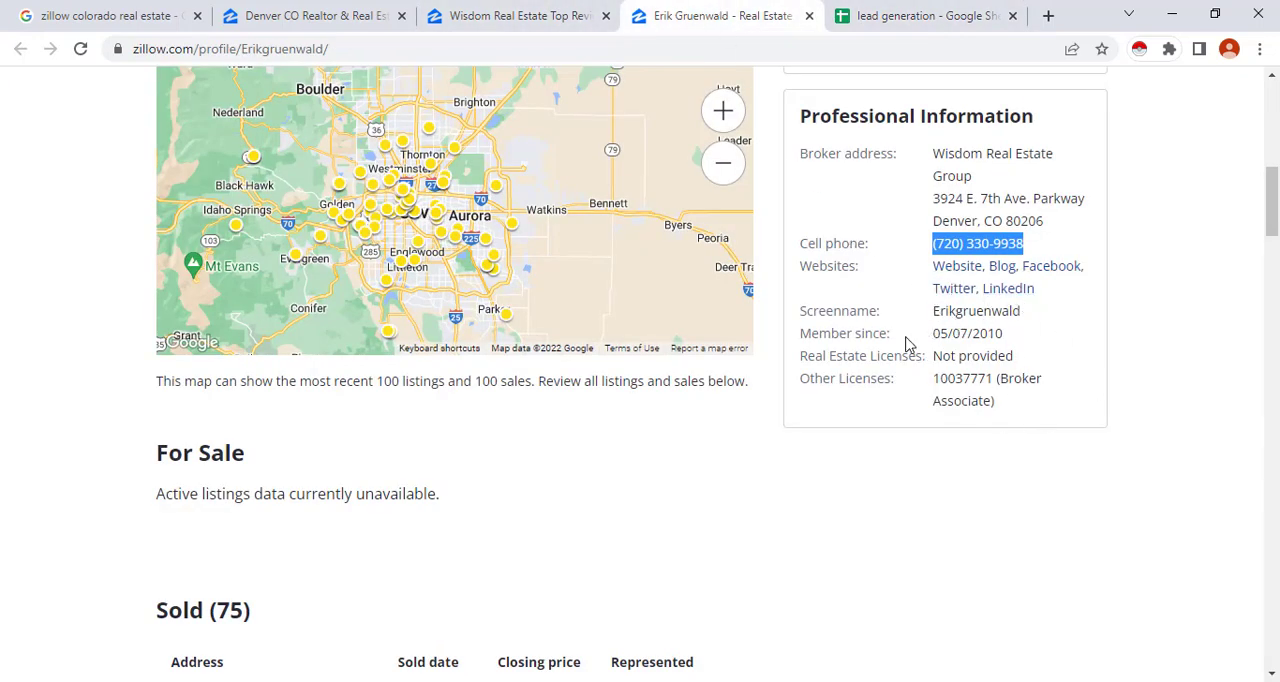
Open the agent's Website link from Professional Information on Zillow in a new browser tab and switch to it
scroll(914, 346, "up", 2)
left_click(900, 15)
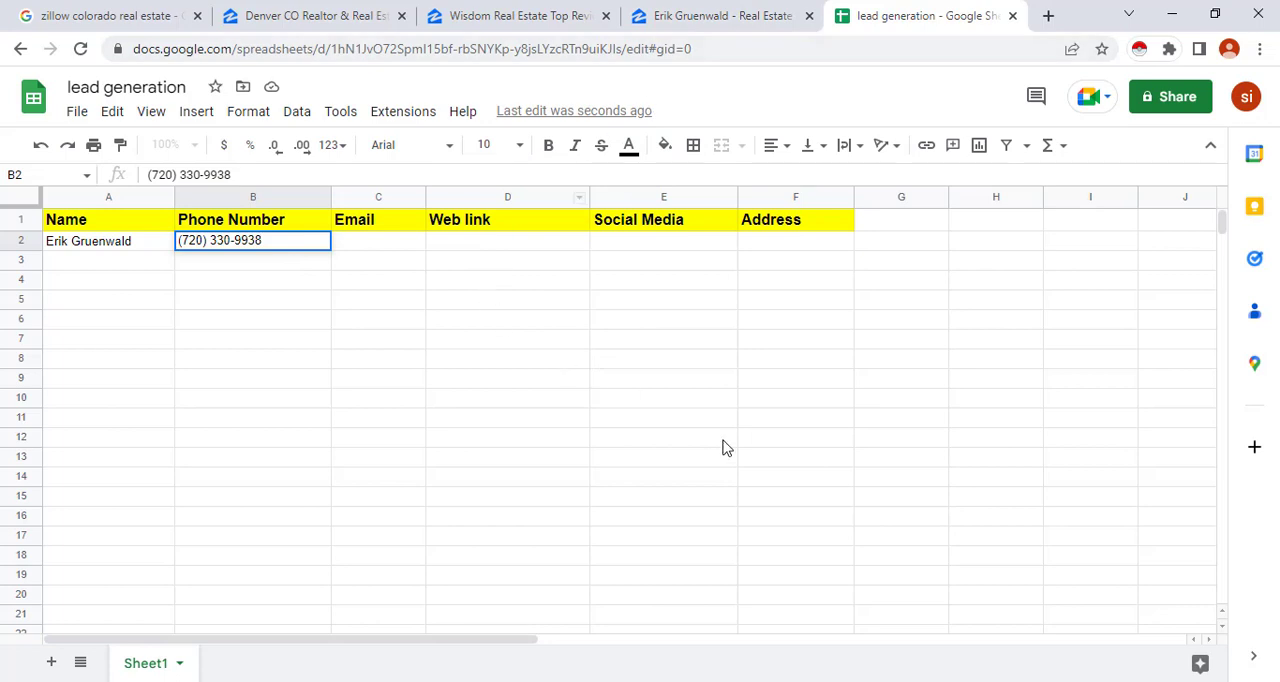
left_click(710, 15)
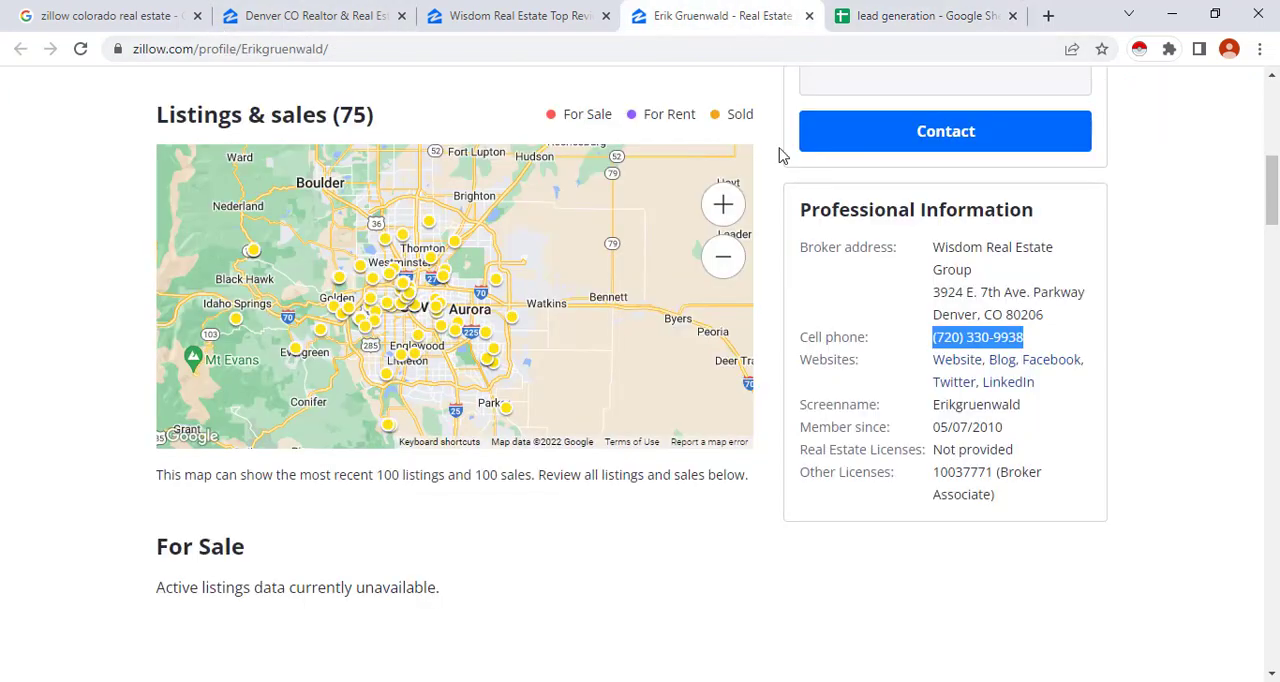
left_click(947, 366)
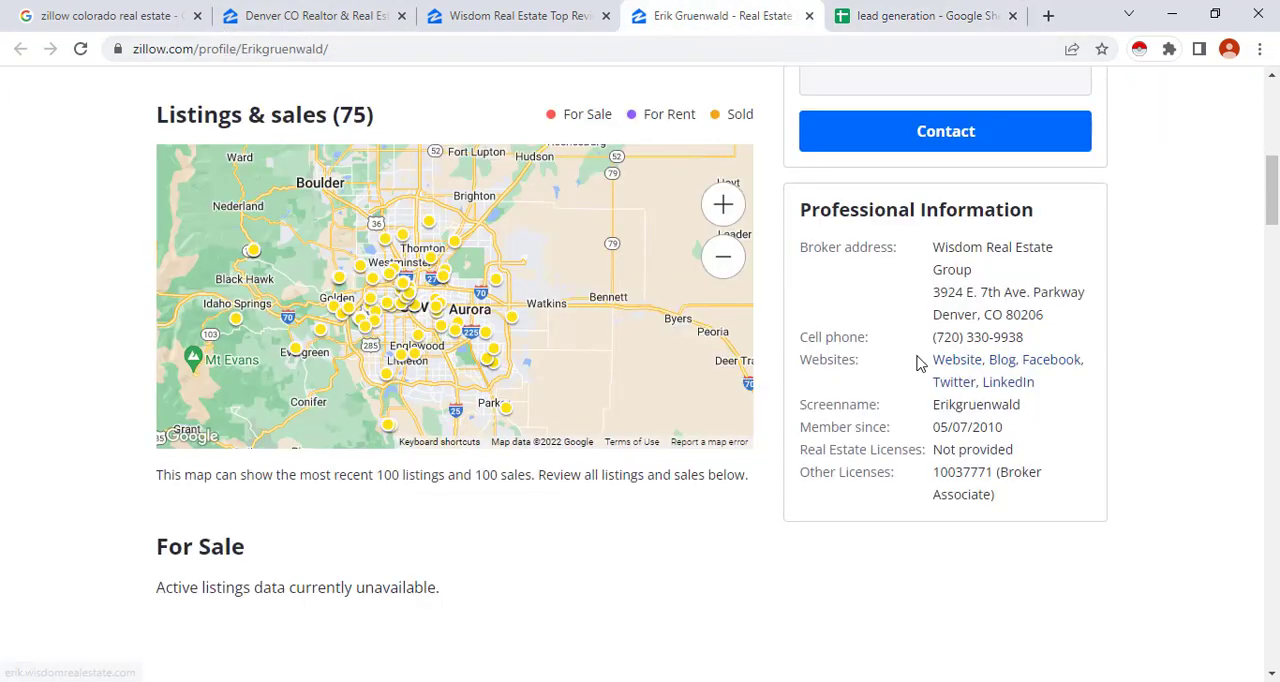
right_click(947, 366)
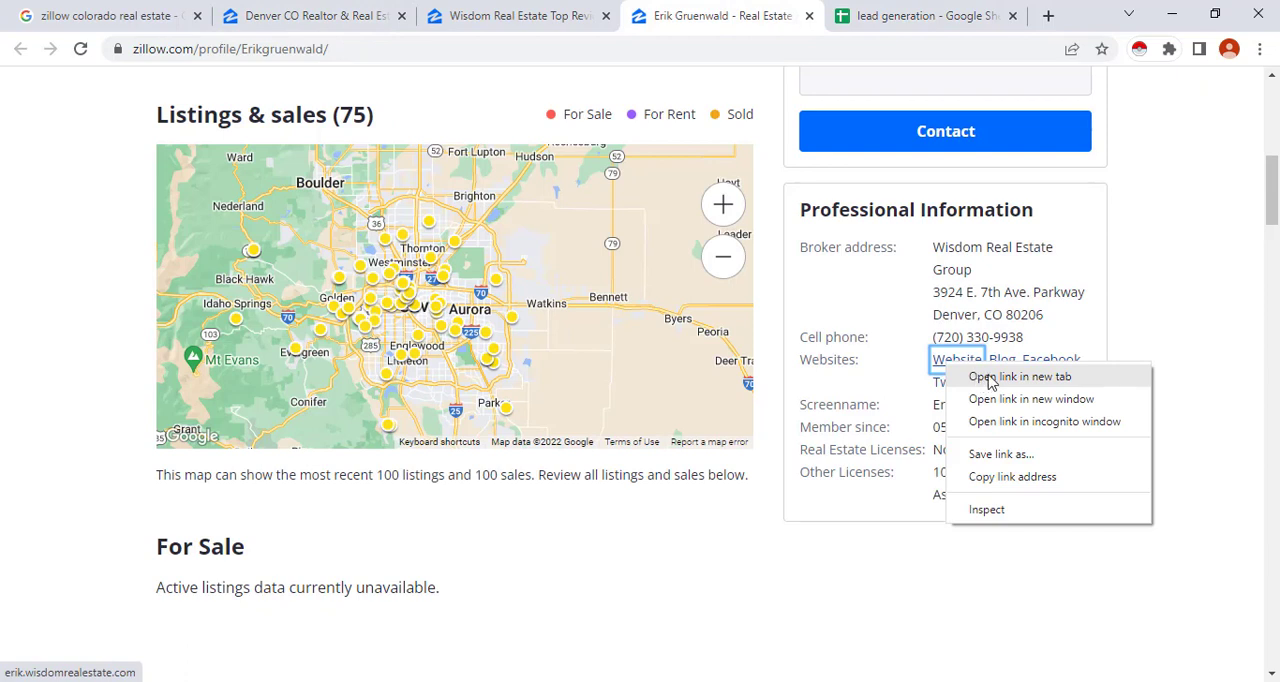
left_click(985, 378)
left_click(760, 12)
Copy the full address of the agent's website into Web link cell D2 and start editing Social Media cell E2
left_click(274, 48)
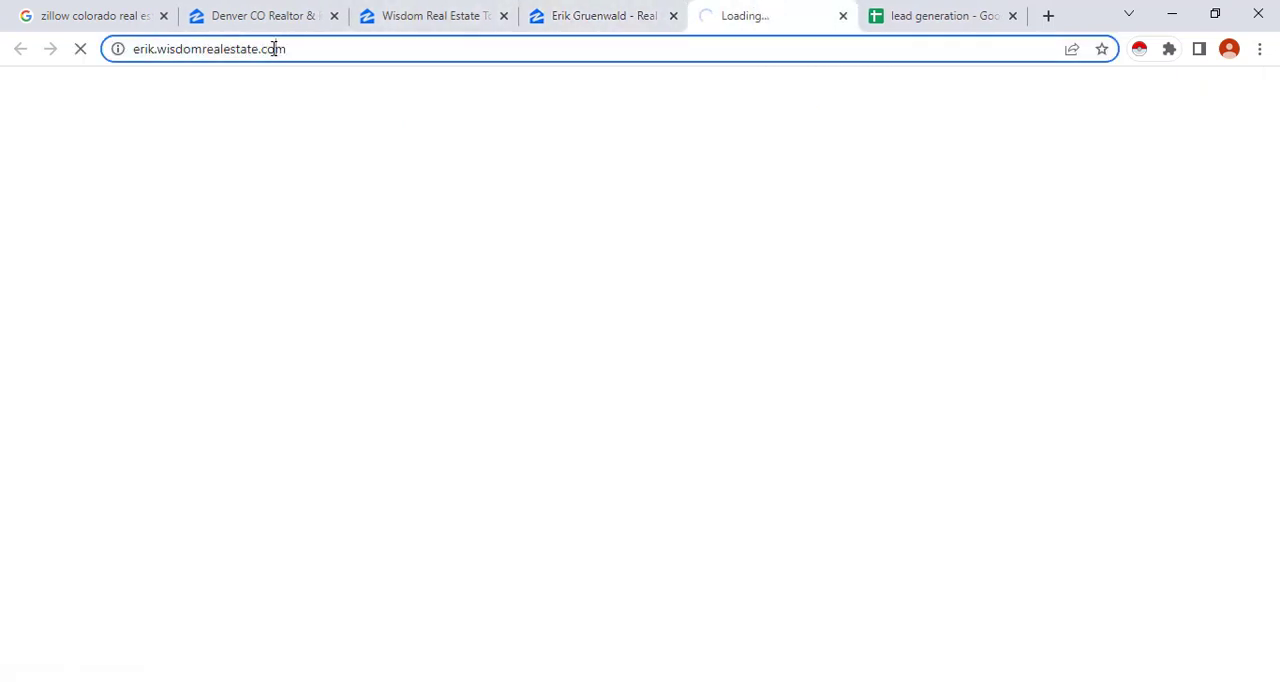
right_click(220, 48)
left_click(371, 46)
left_click_drag(371, 46, 135, 48)
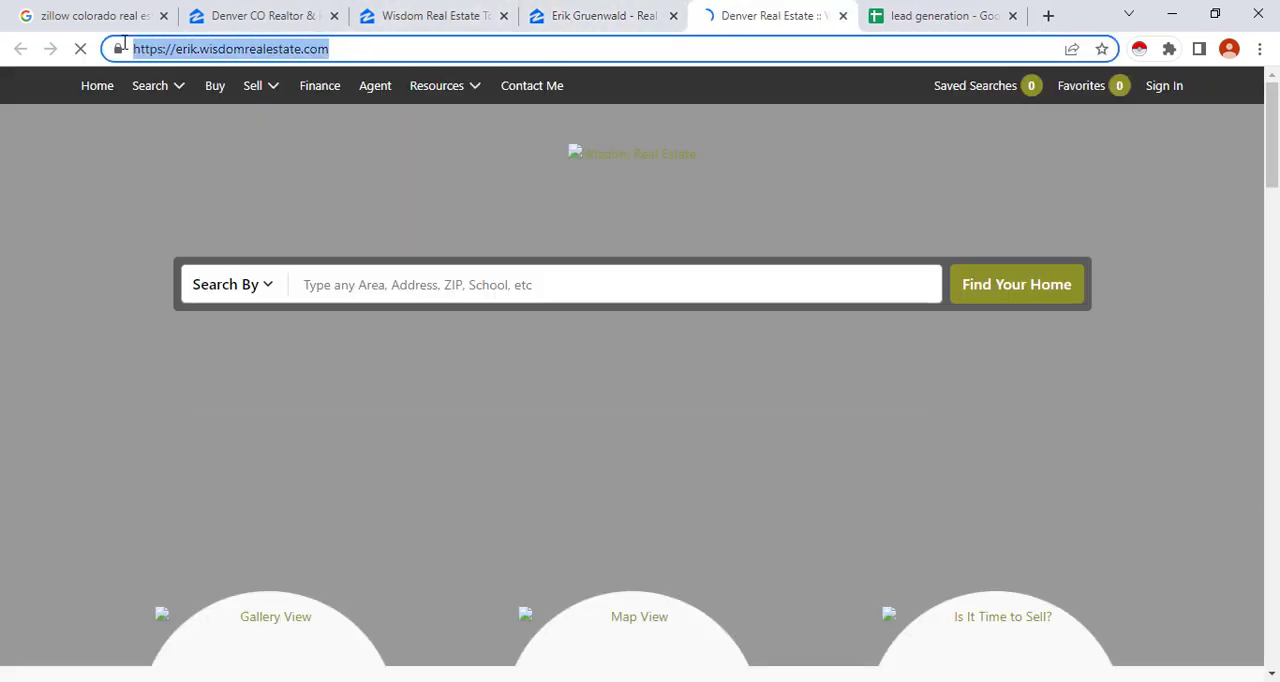
right_click(243, 48)
left_click(351, 177)
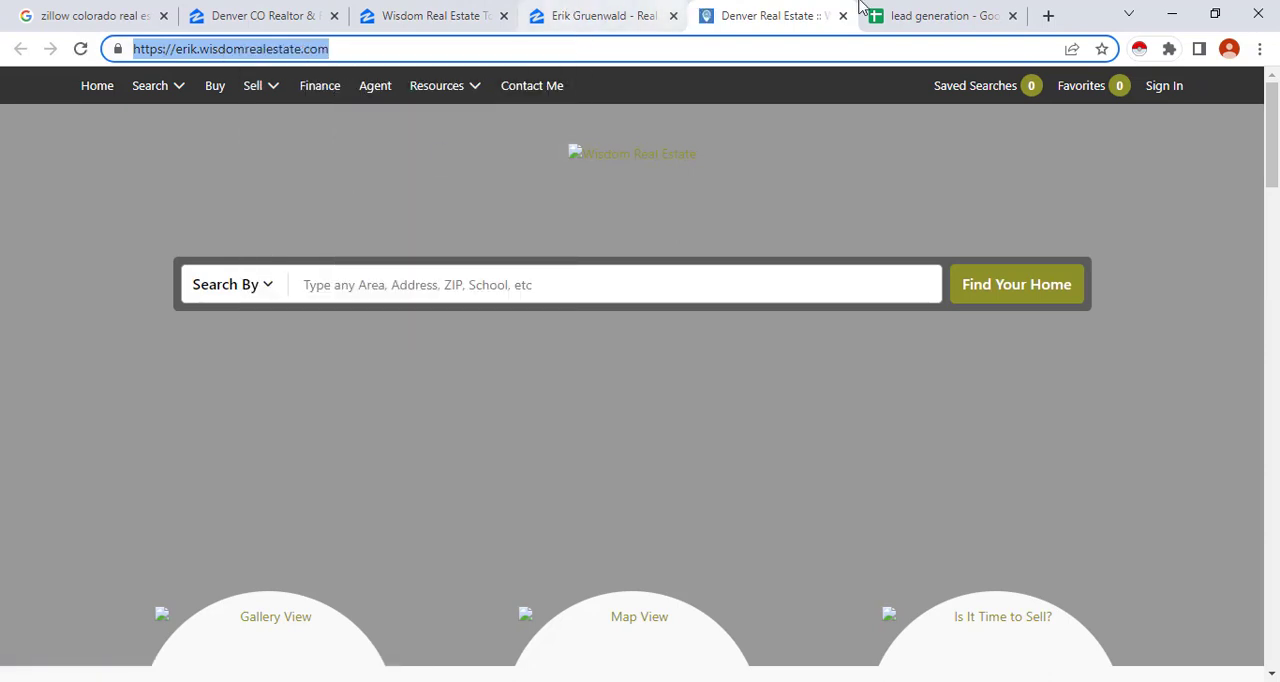
left_click(940, 15)
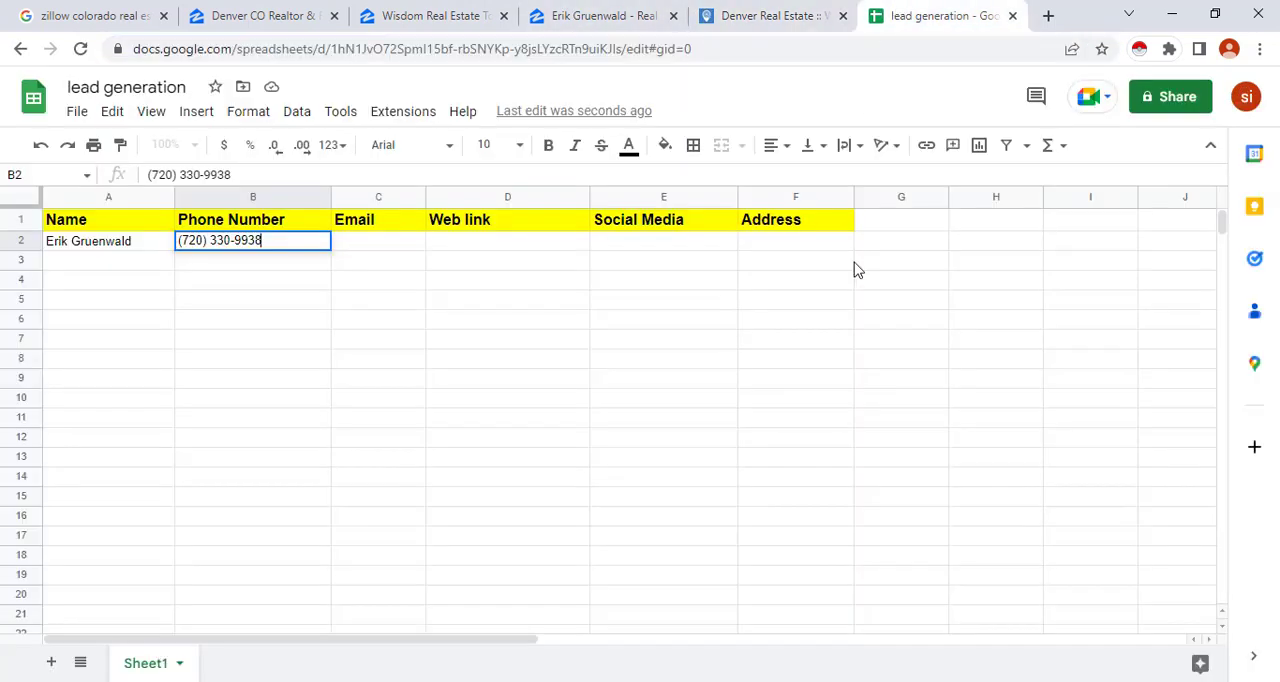
left_click(523, 243)
key("ctrl+v")
left_click(630, 292)
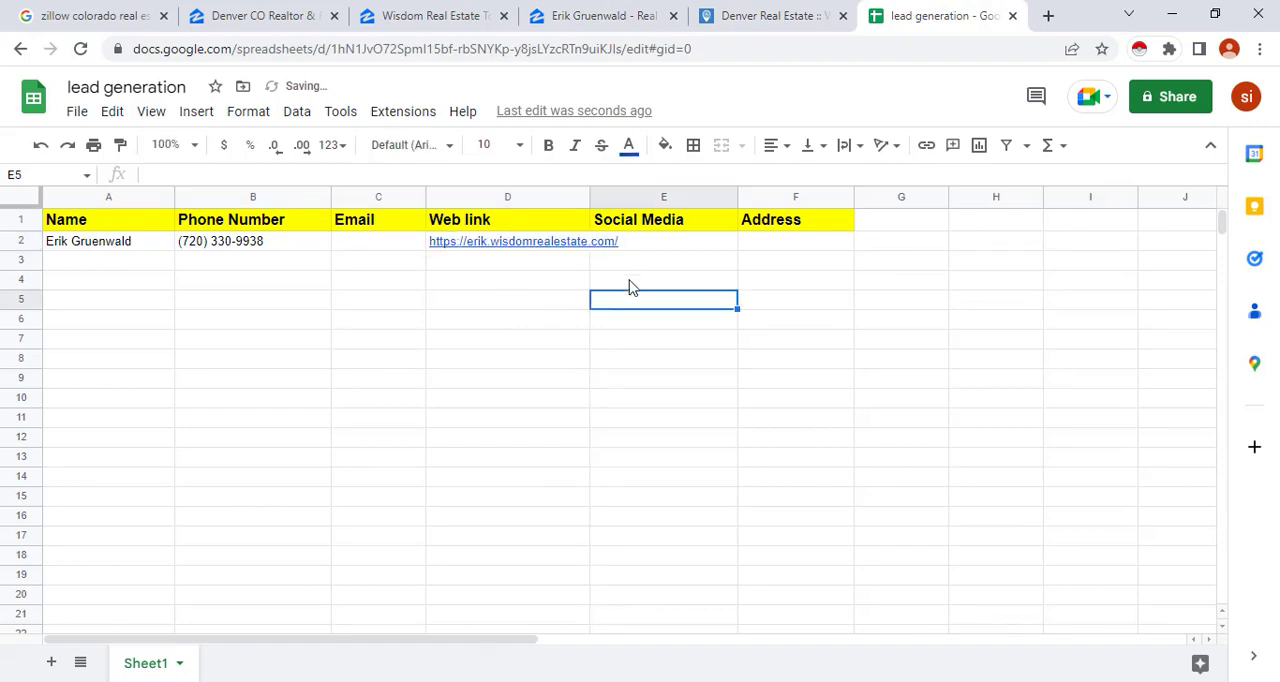
double_click(652, 244)
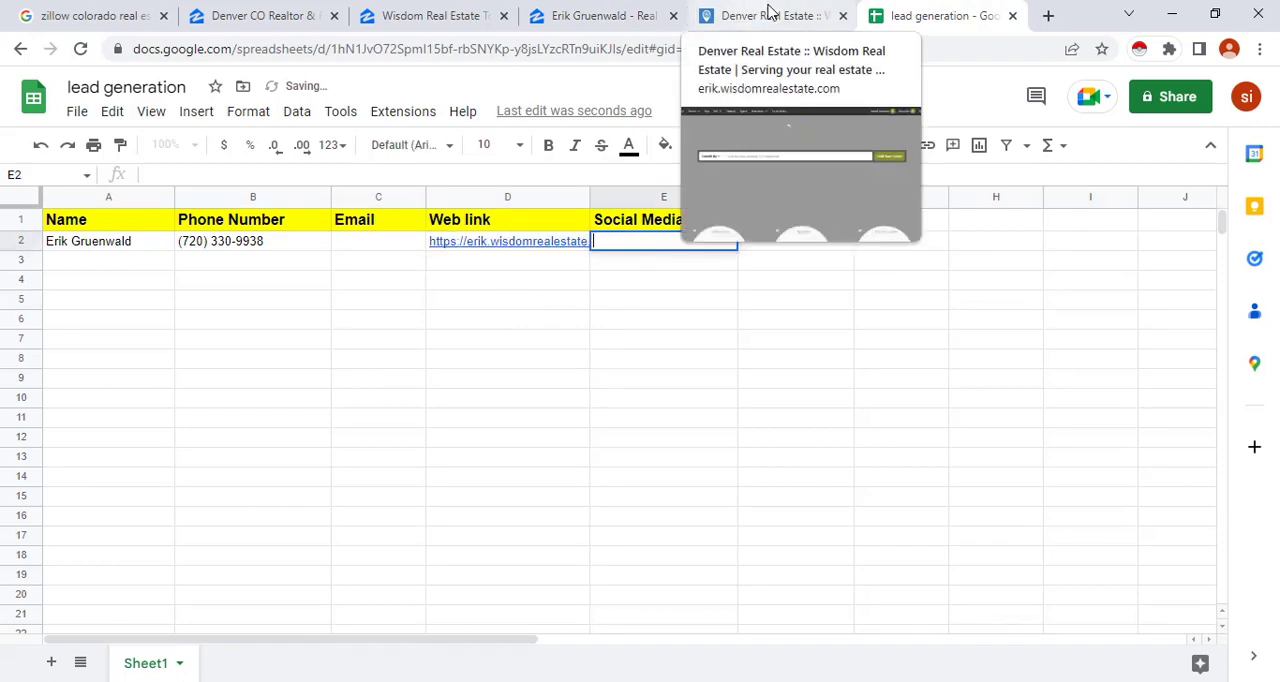
Look through the agent's website for contact details and social media links, checking the listed mobile number
left_click(778, 15)
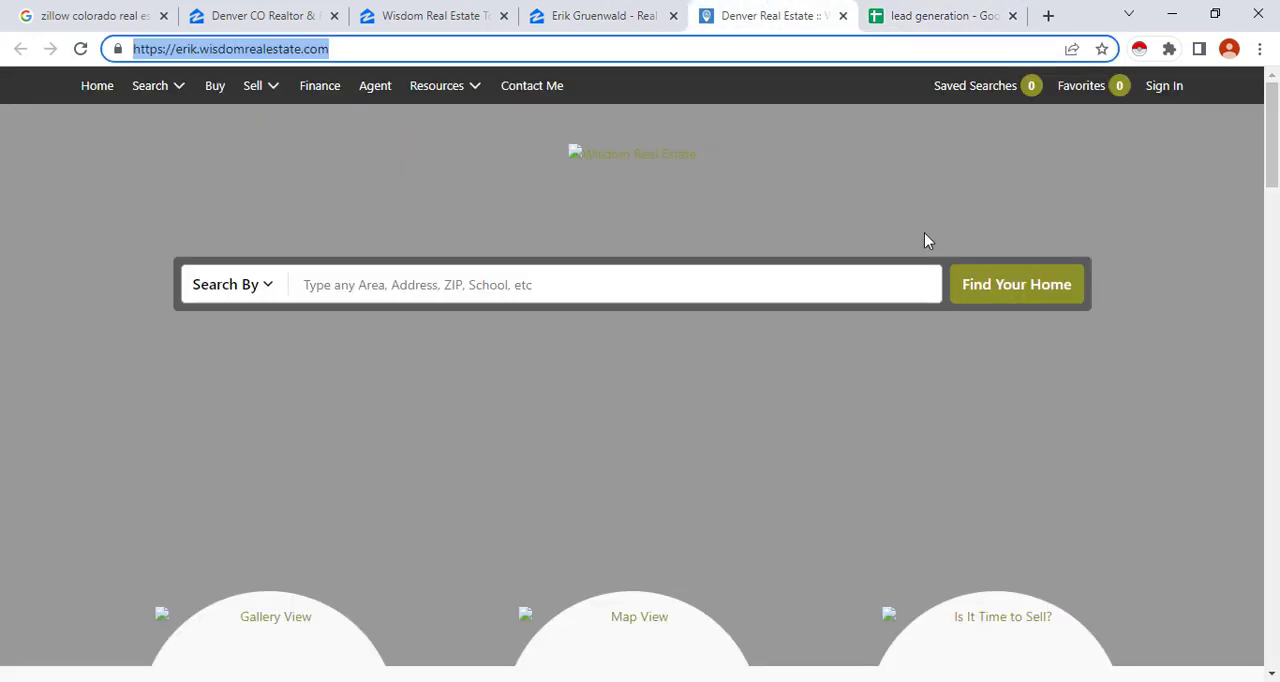
scroll(950, 290, "down", 5)
scroll(986, 337, "up", 5)
scroll(675, 300, "down", 12)
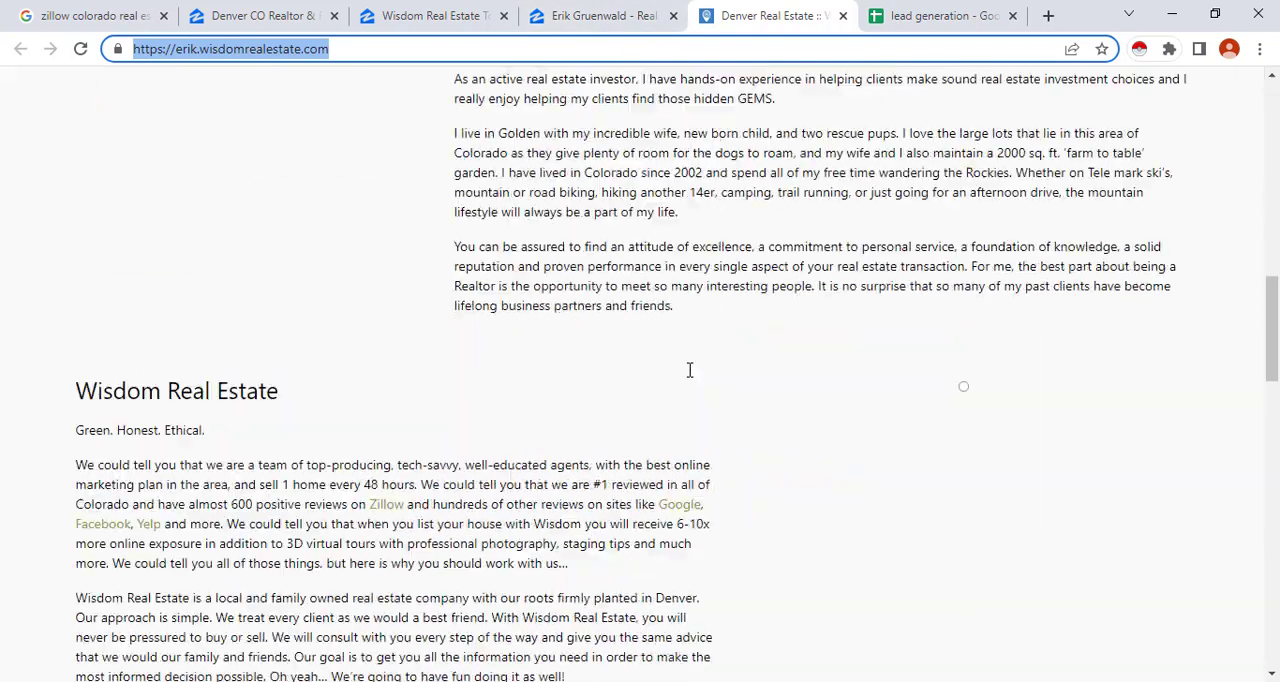
scroll(700, 385, "down", 8)
scroll(400, 410, "up", 4)
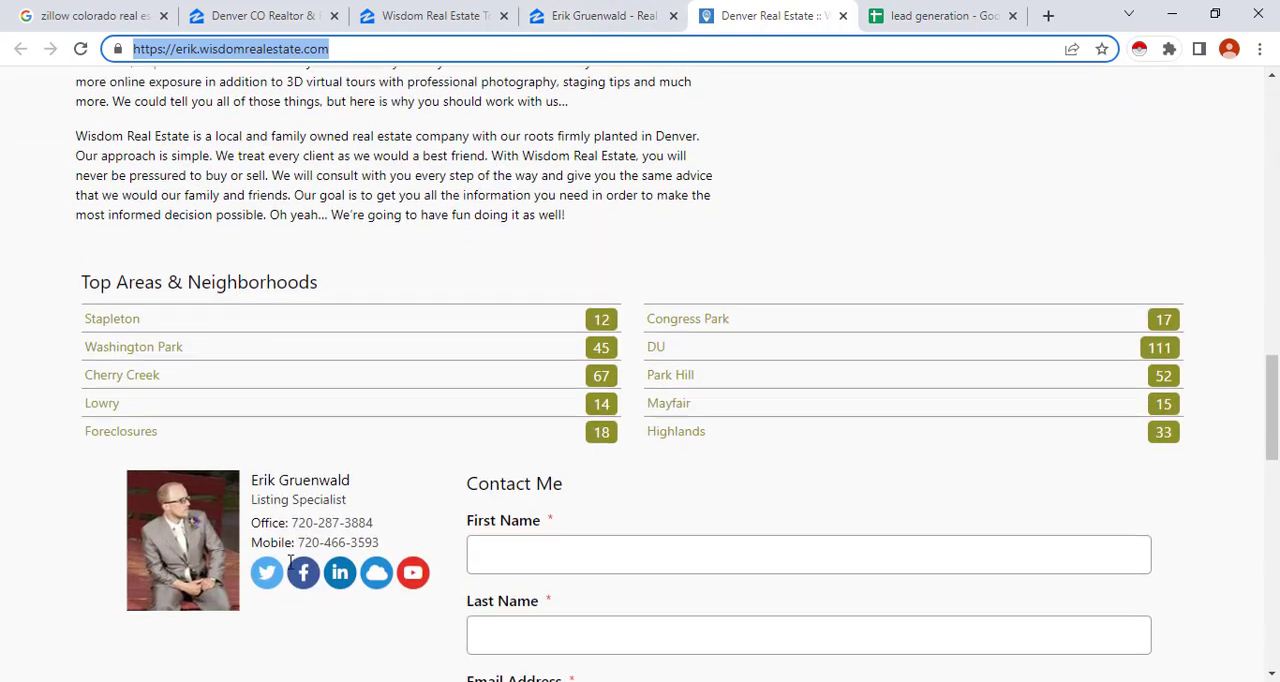
scroll(290, 563, "down", 2)
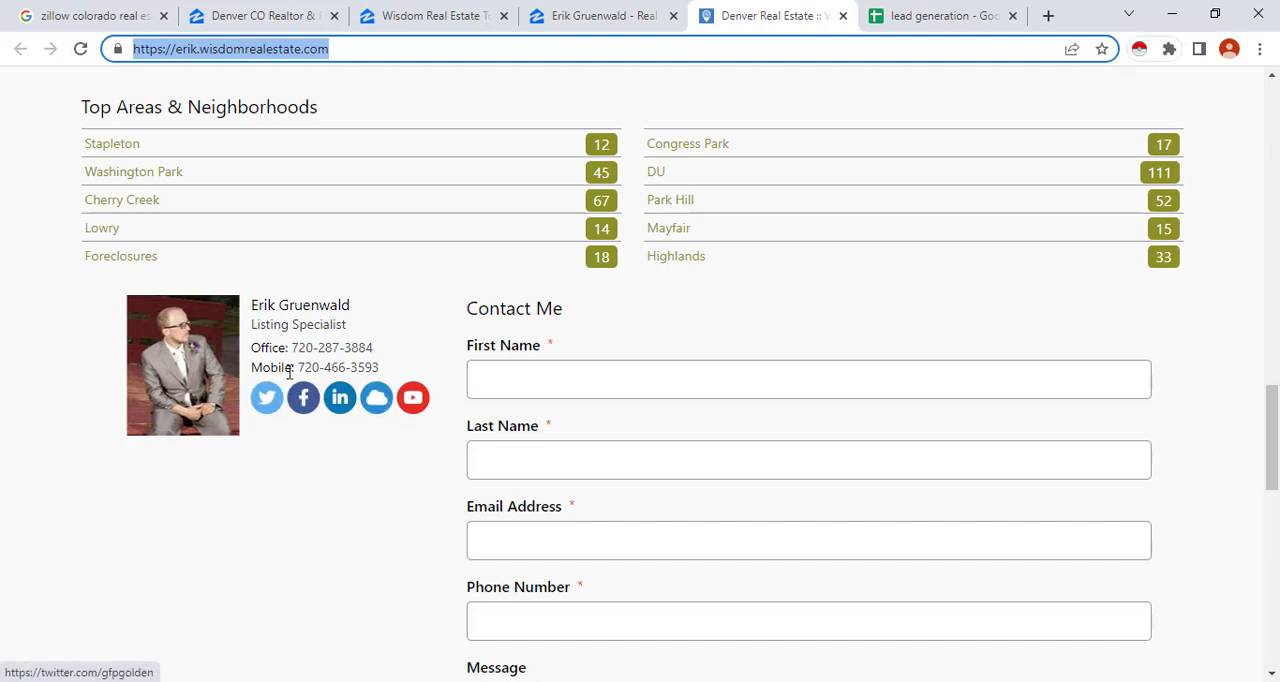
left_click_drag(295, 368, 414, 374)
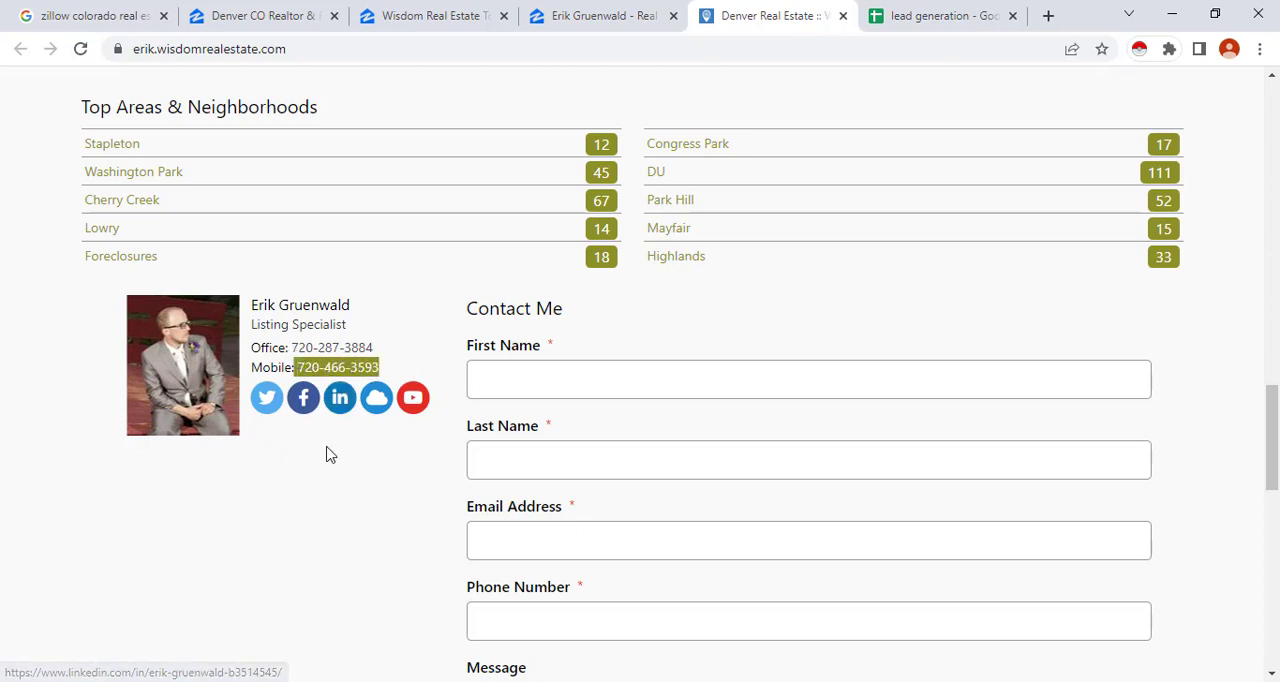
left_click(346, 367)
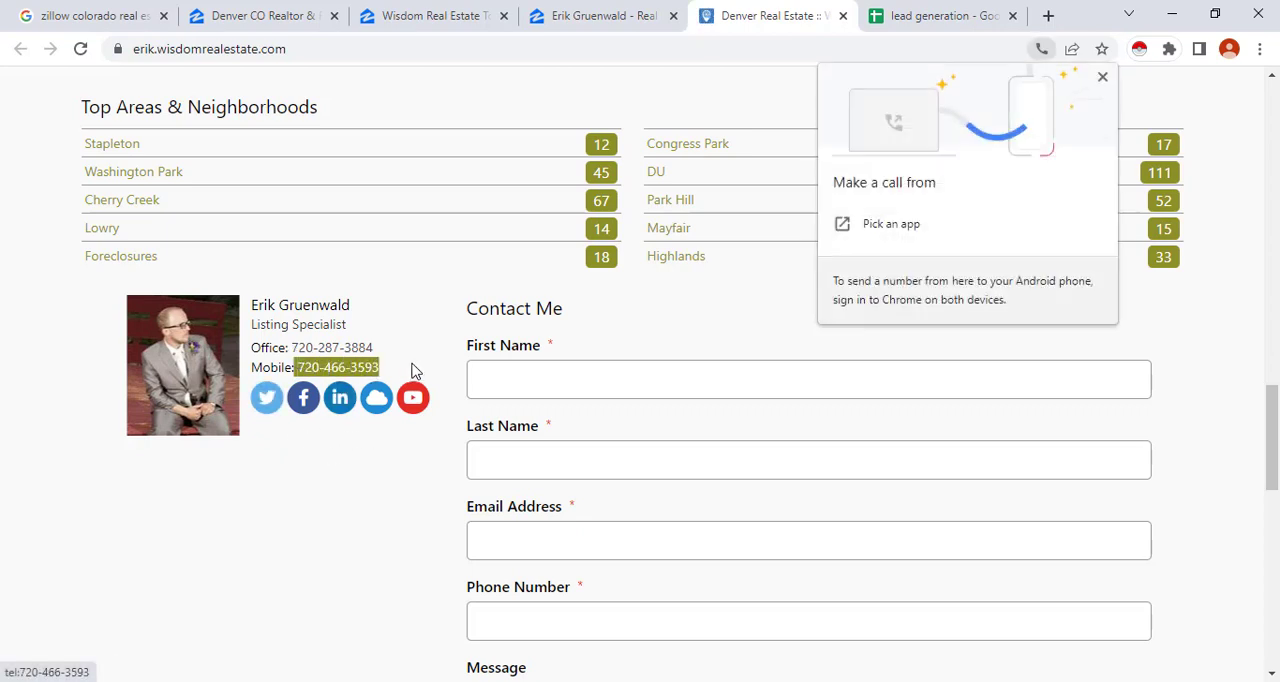
Return to the agent's Zillow profile and open the Twitter link from Professional Information in a new tab, switching to it
left_click(624, 7)
scroll(590, 348, "up", 10)
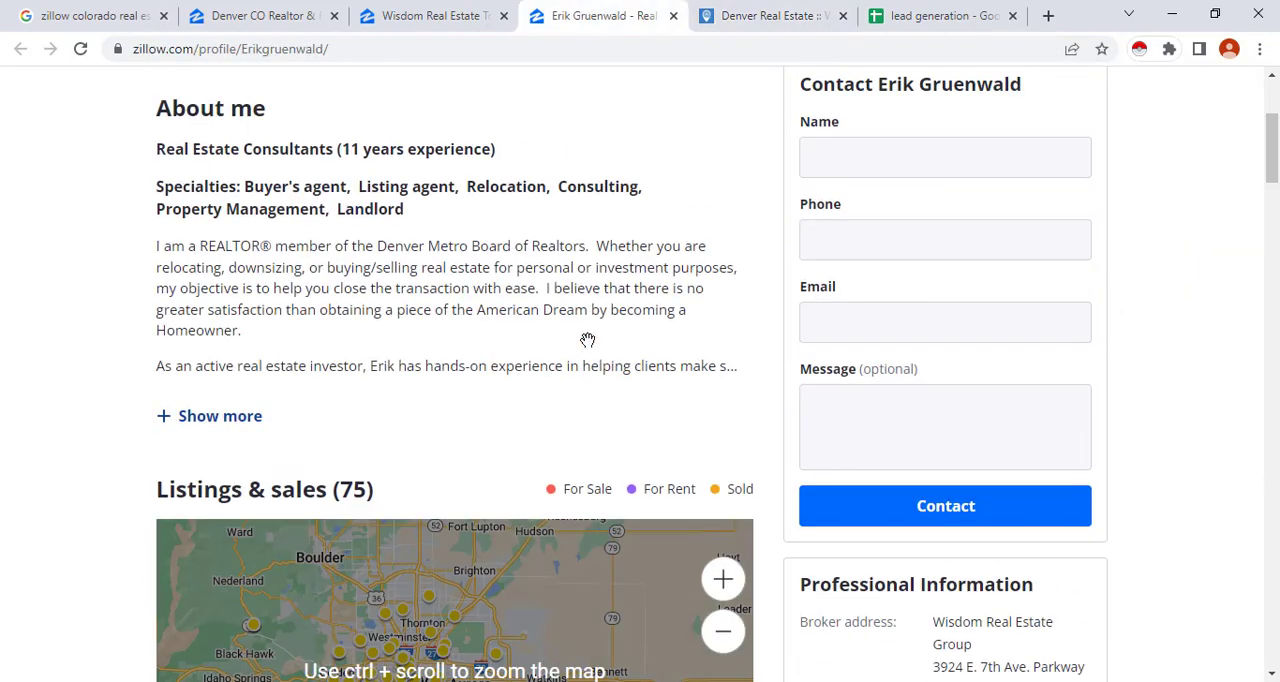
scroll(600, 355, "down", 7)
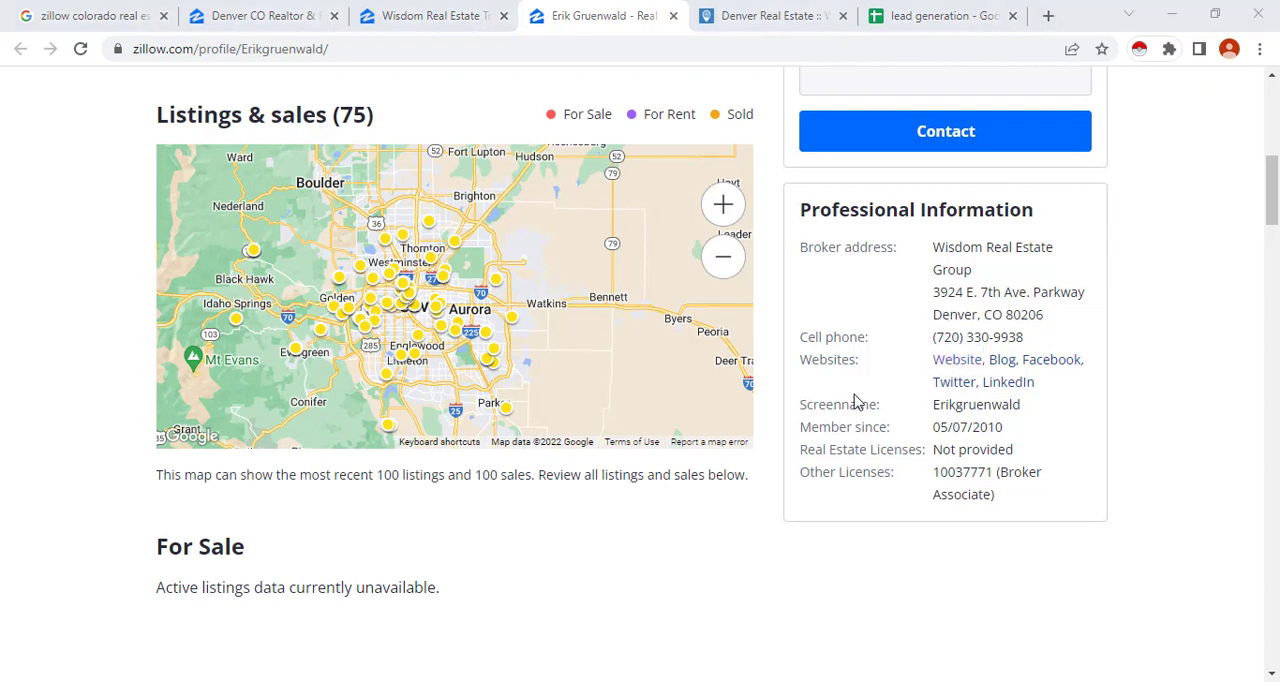
right_click(947, 389)
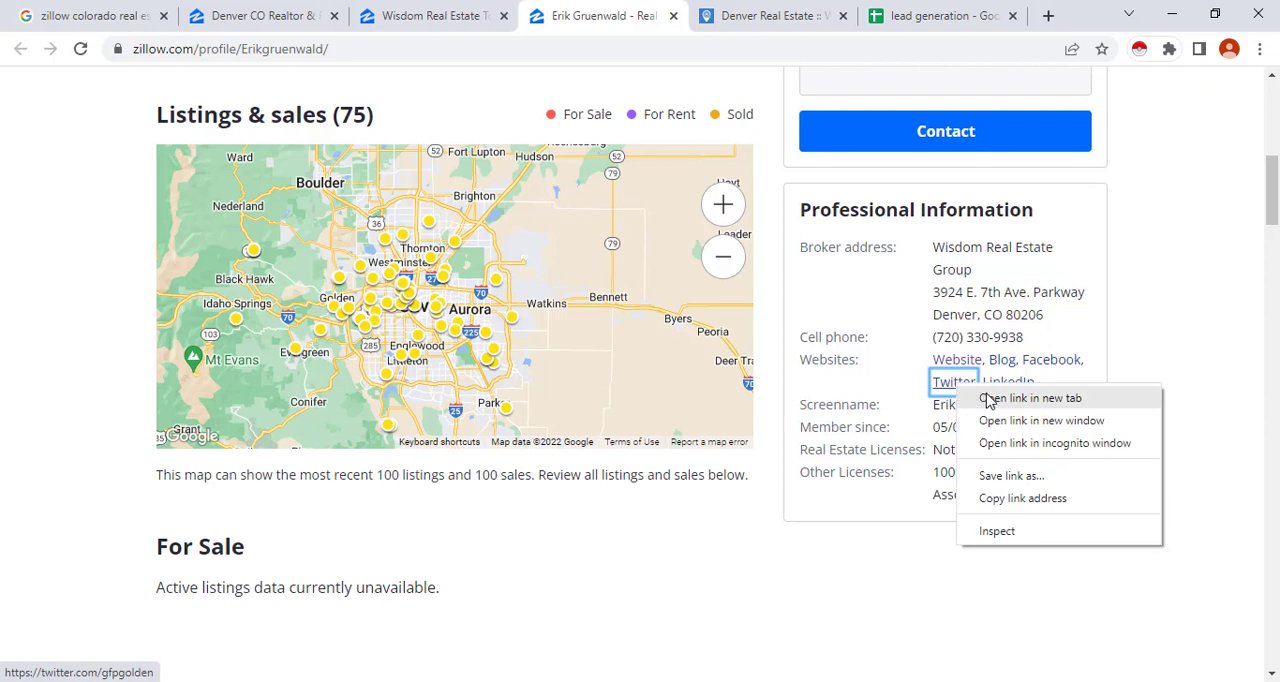
left_click(992, 396)
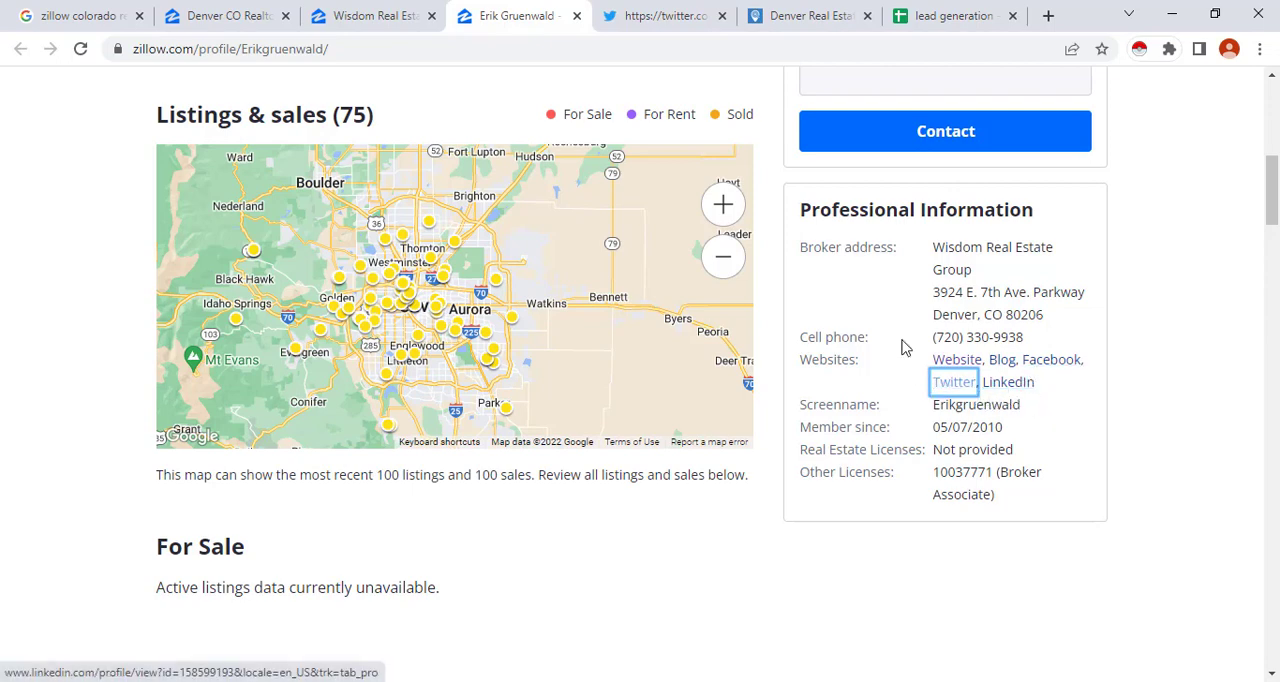
left_click(648, 24)
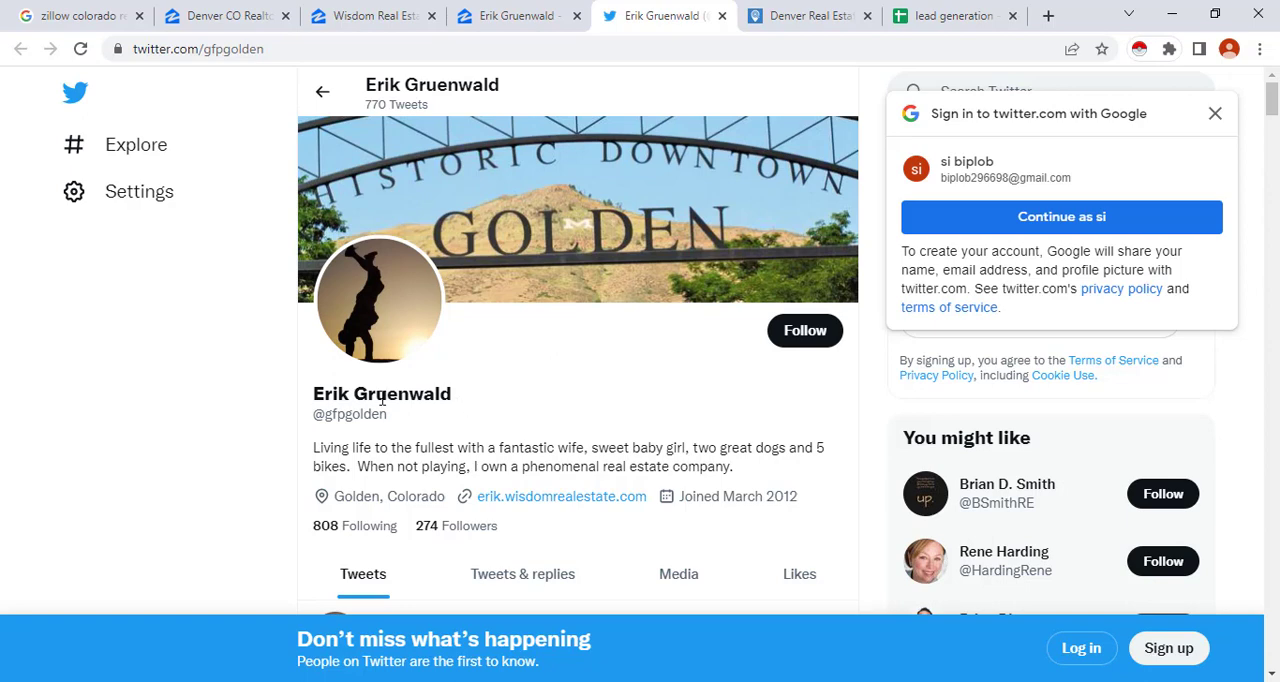
Copy the URL of the agent's Twitter profile into Social Media cell E2 of the lead generation sheet
left_click(190, 49)
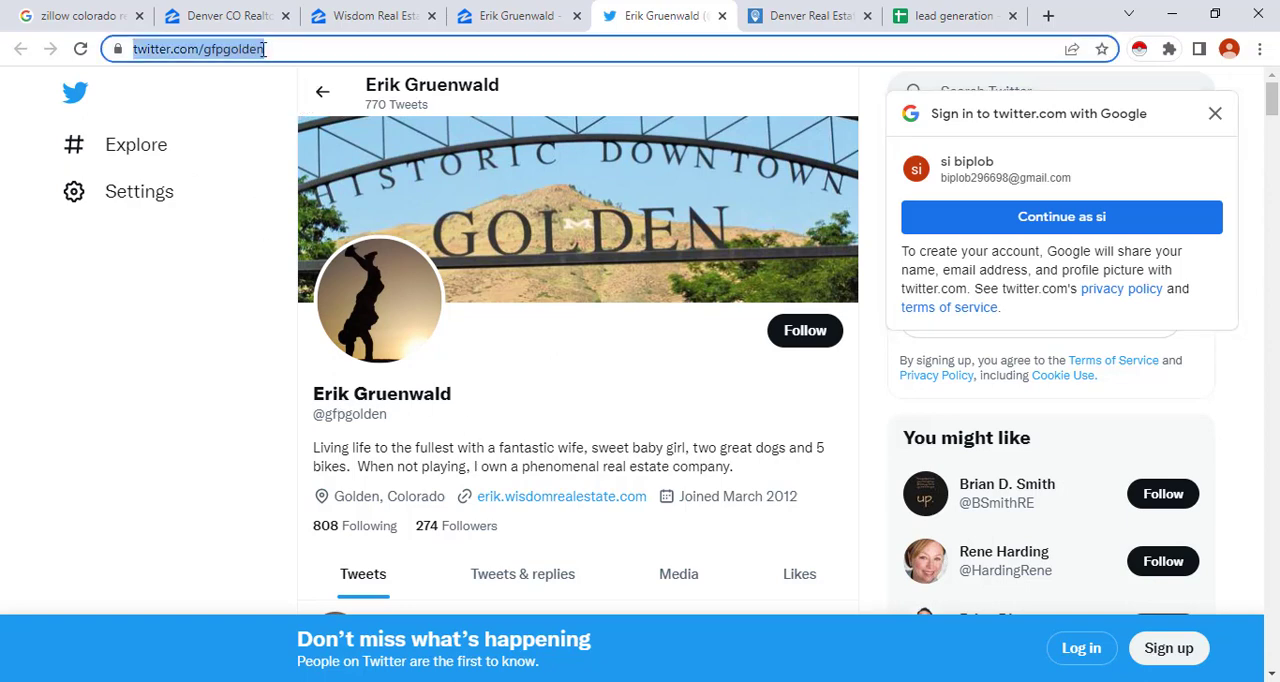
right_click(190, 50)
left_click(252, 180)
left_click(958, 12)
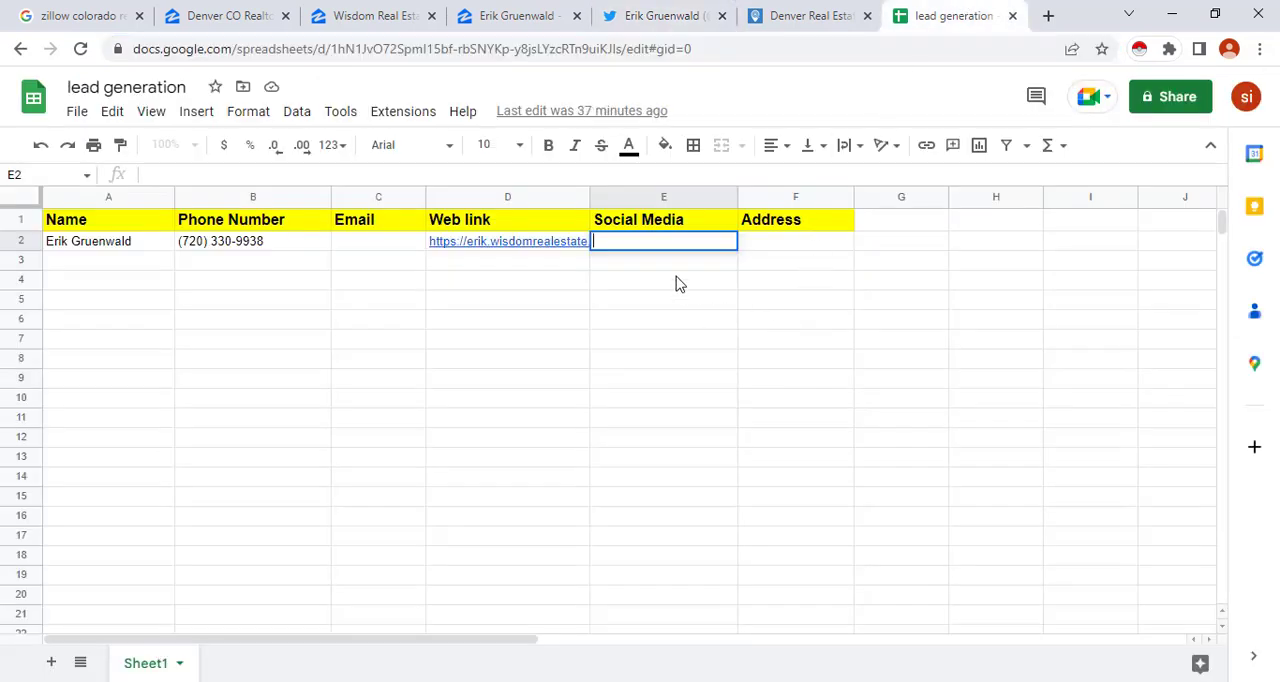
right_click(653, 242)
left_click(712, 397)
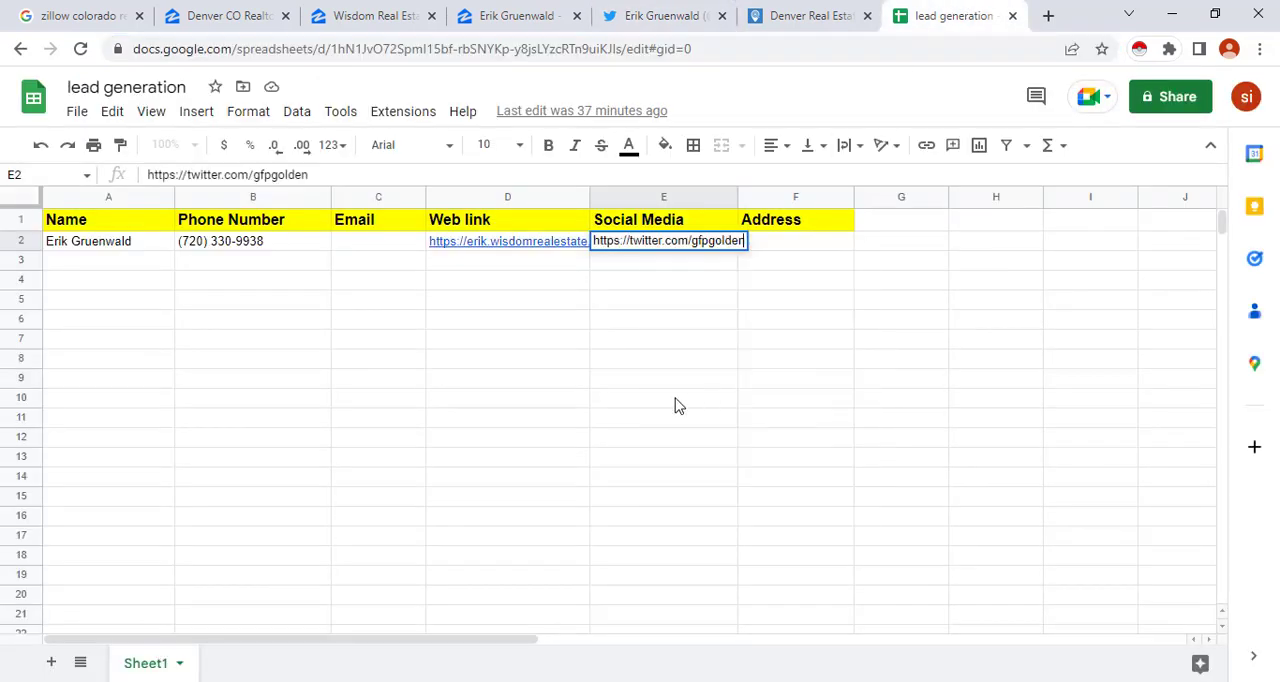
left_click(658, 402)
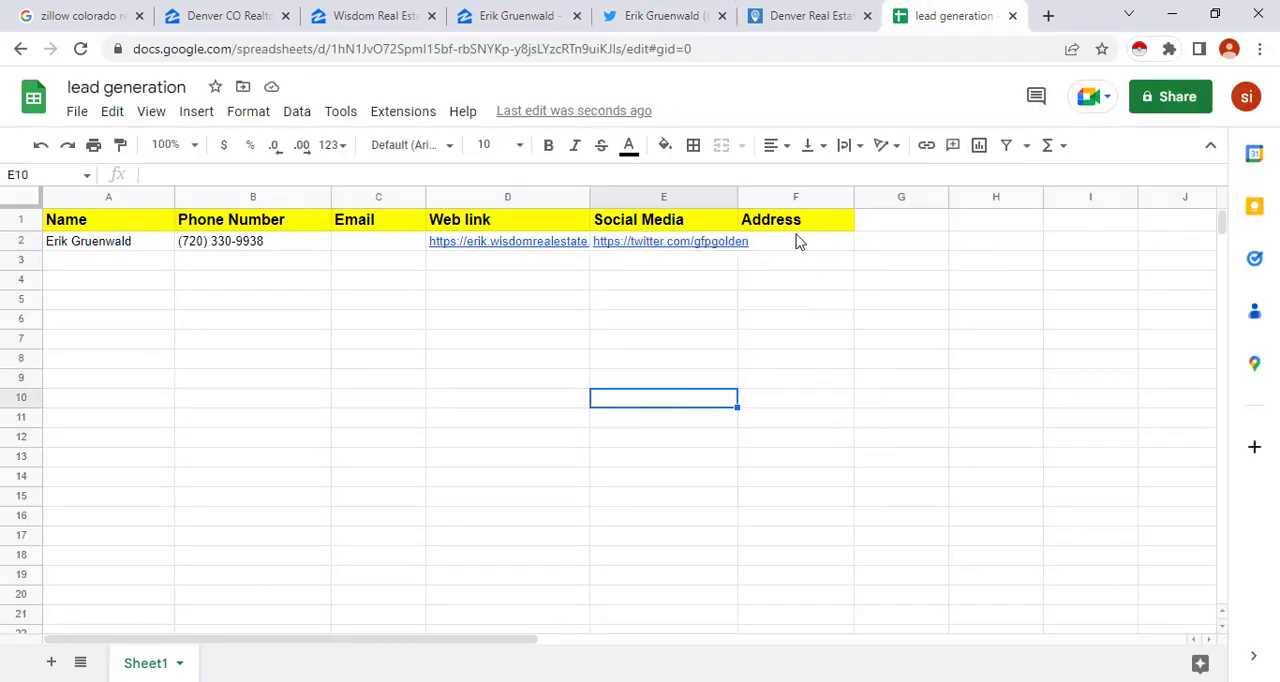
Copy the broker's street address, without the company name, from Professional Information on Zillow into Address cell F2
left_click(490, 15)
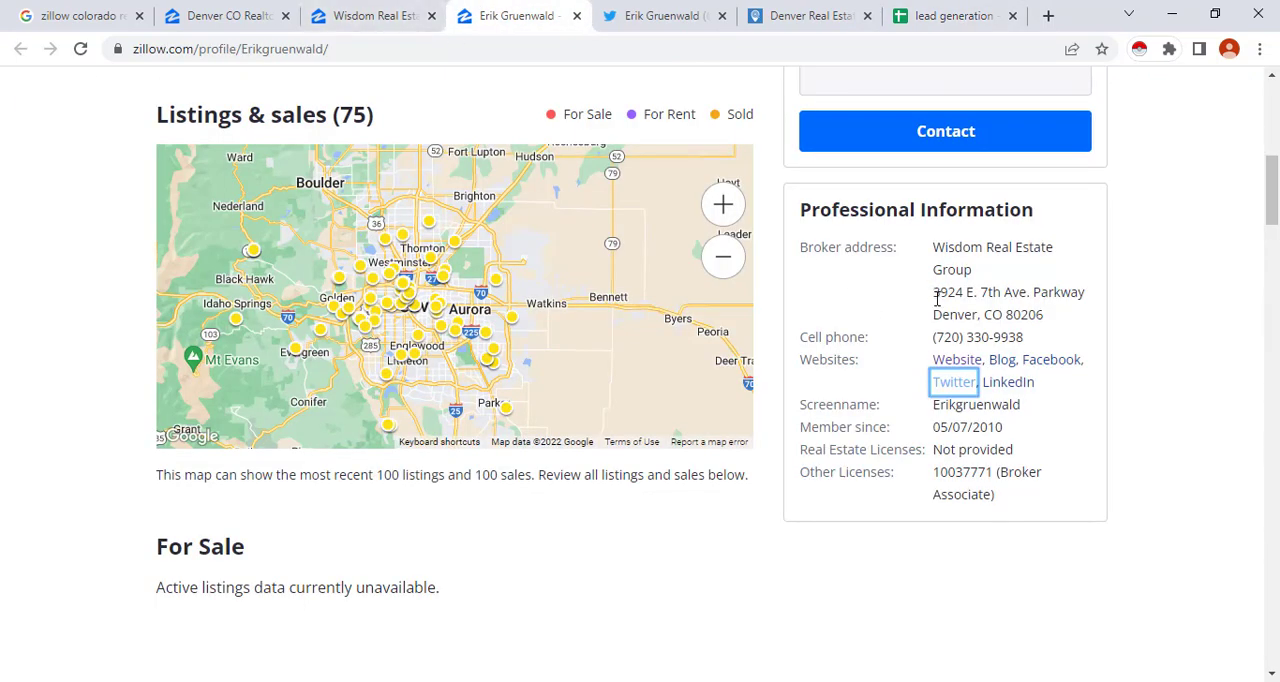
left_click_drag(934, 292, 1029, 313)
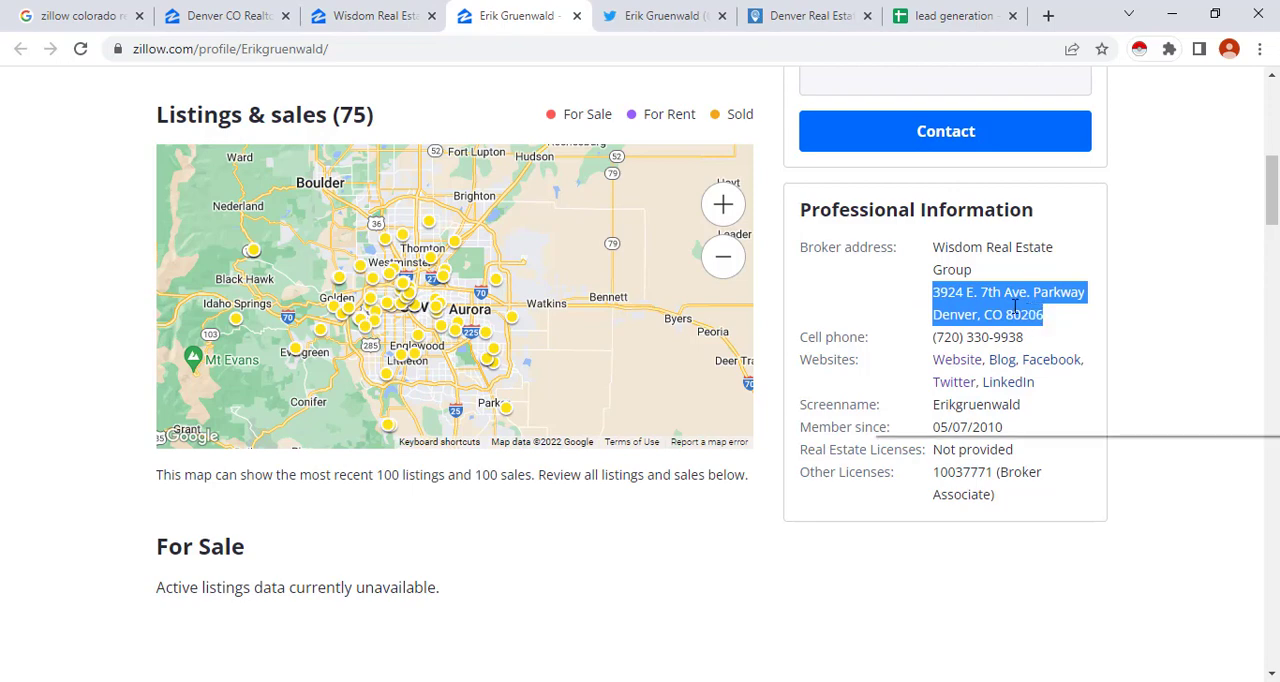
right_click(1026, 318)
left_click(1022, 326)
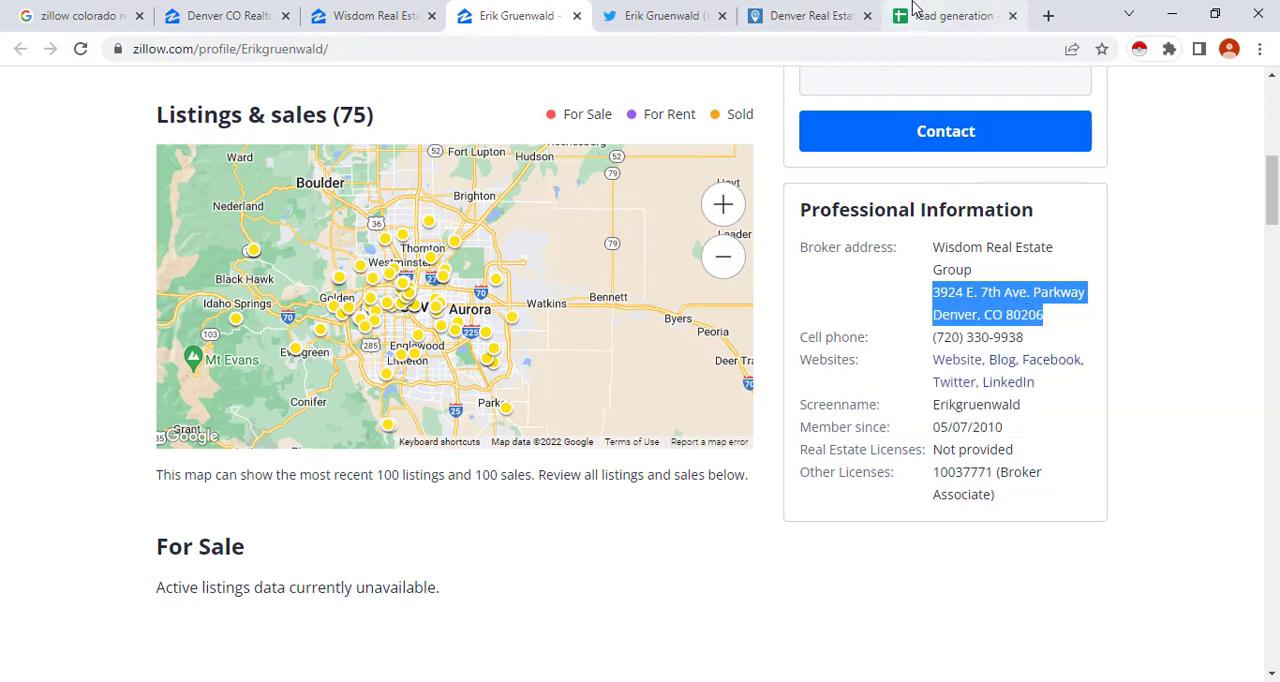
left_click(945, 14)
left_click(789, 242)
double_click(789, 242)
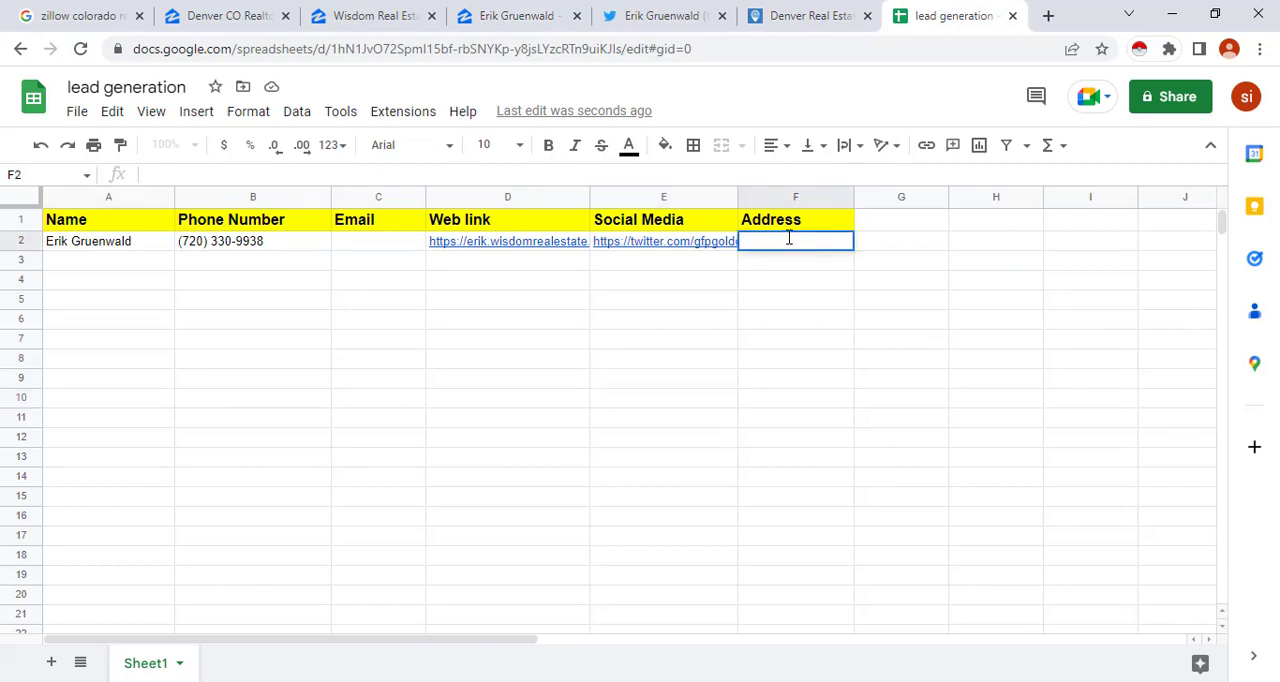
right_click(789, 245)
left_click(791, 331)
left_click(801, 362)
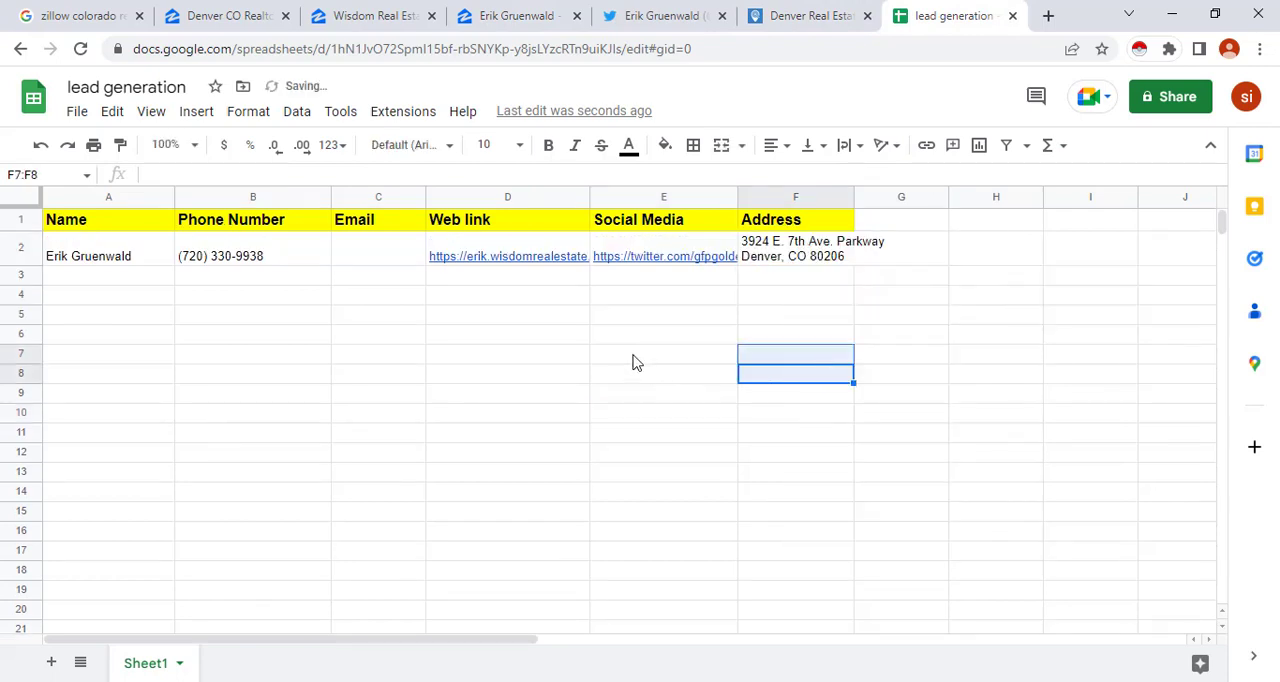
Clear cell F2 and paste the copied broker address into it again, leaving the cell selected
left_click(773, 265)
key("Delete")
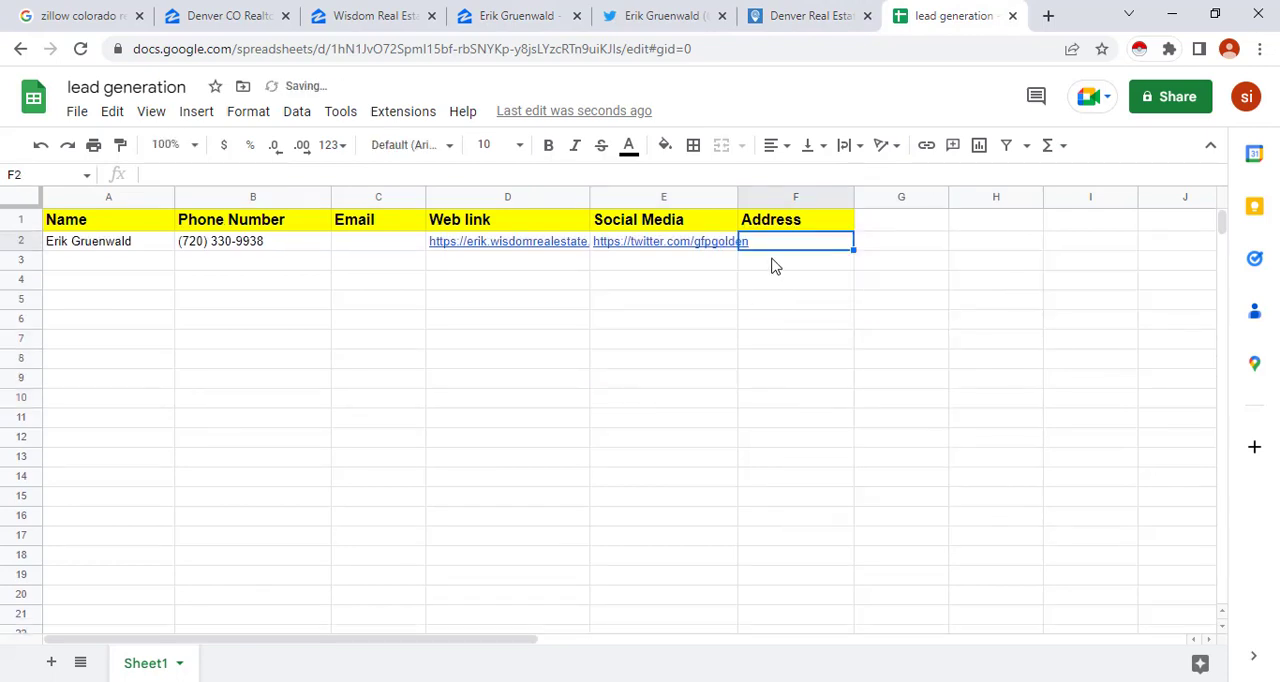
right_click(815, 247)
left_click(776, 302)
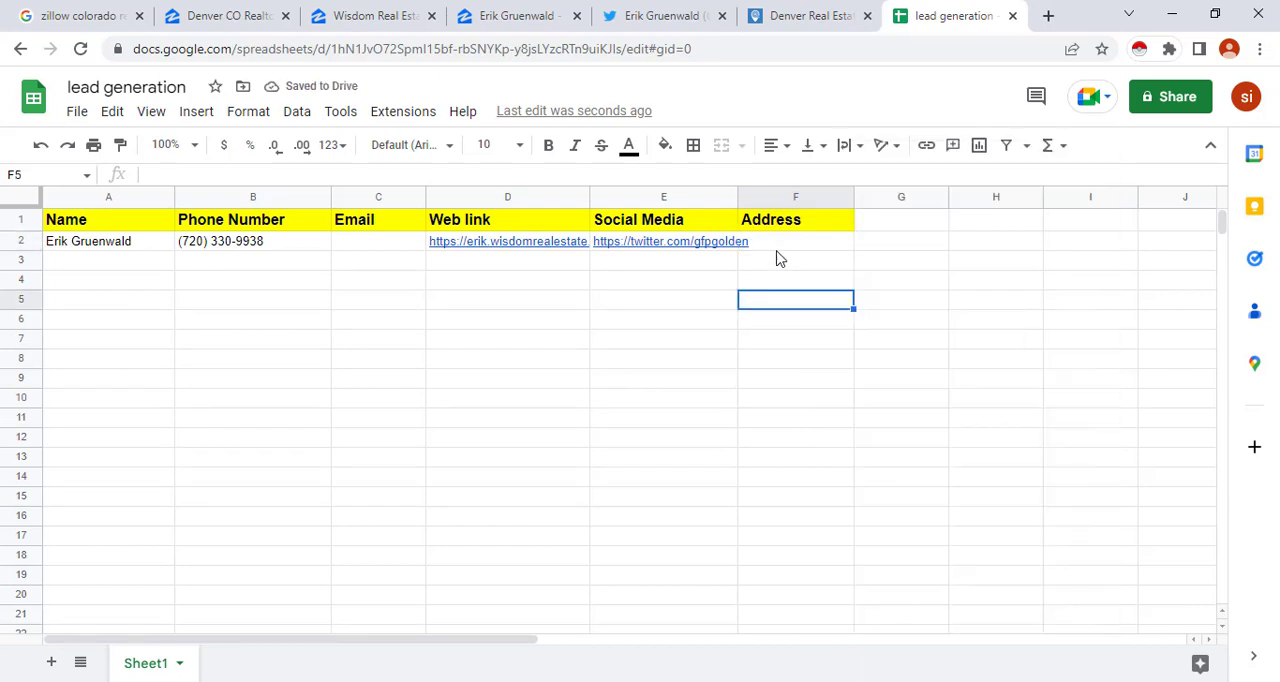
left_click(785, 245)
double_click(785, 245)
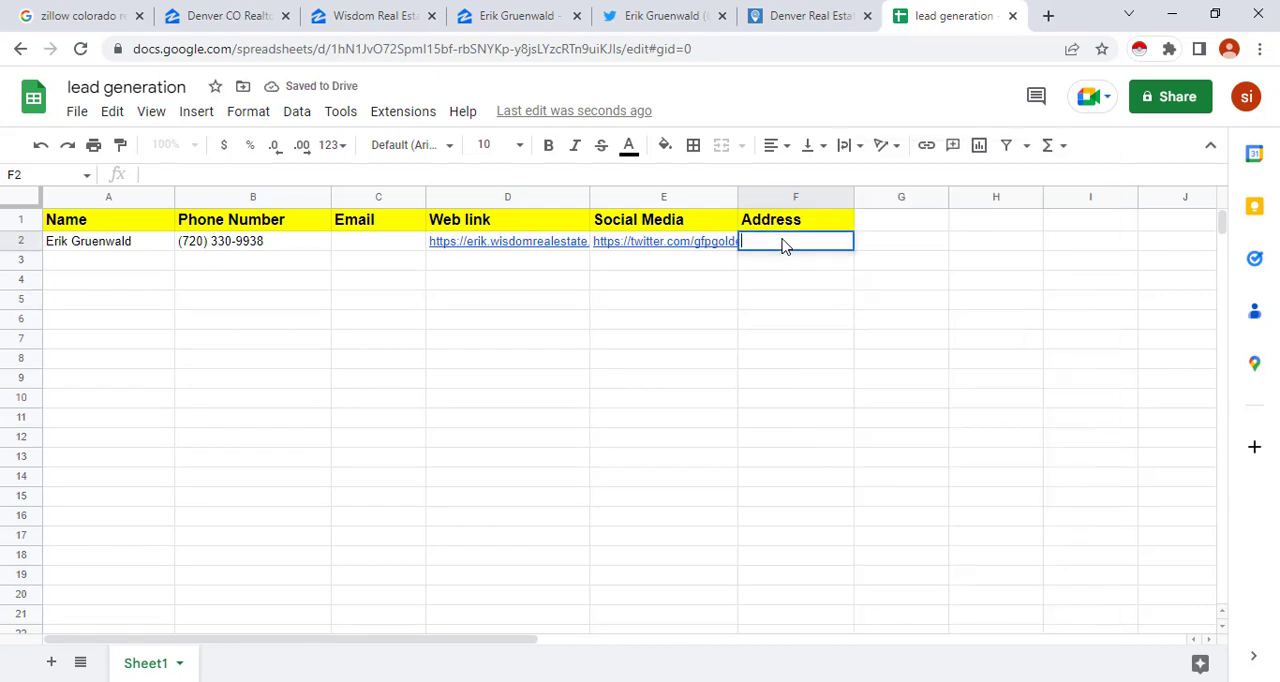
key("ctrl+v")
left_click(808, 303)
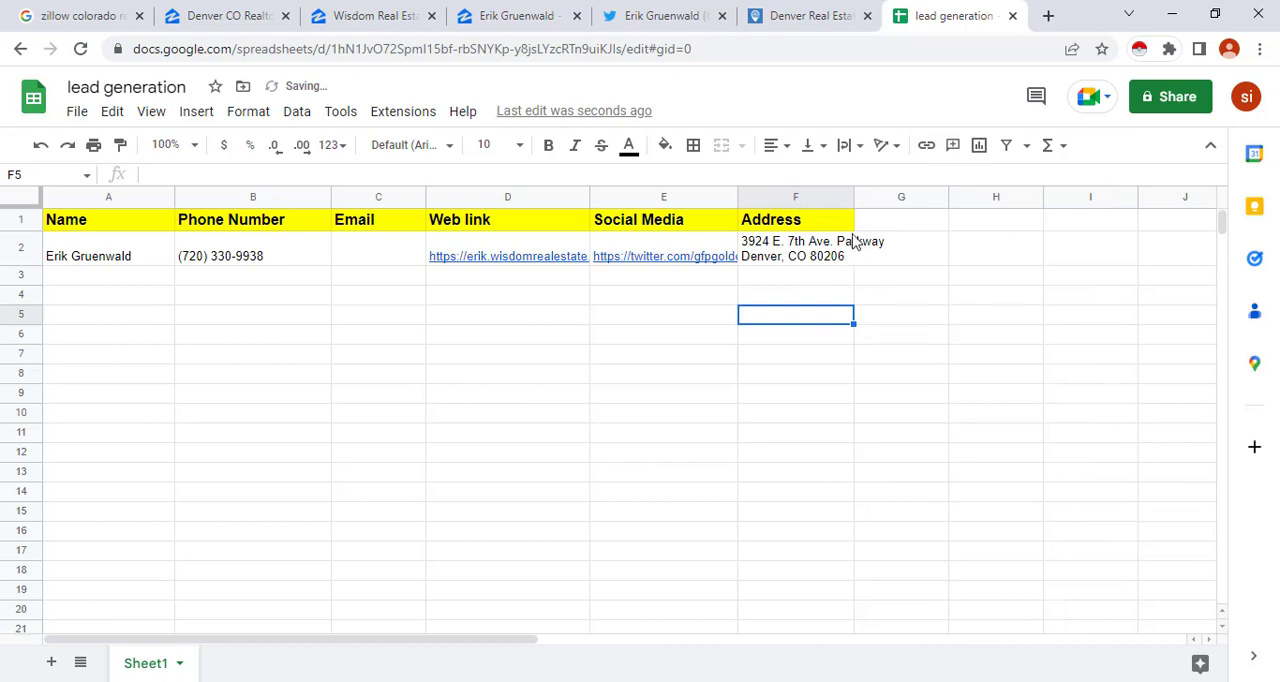
left_click(785, 248)
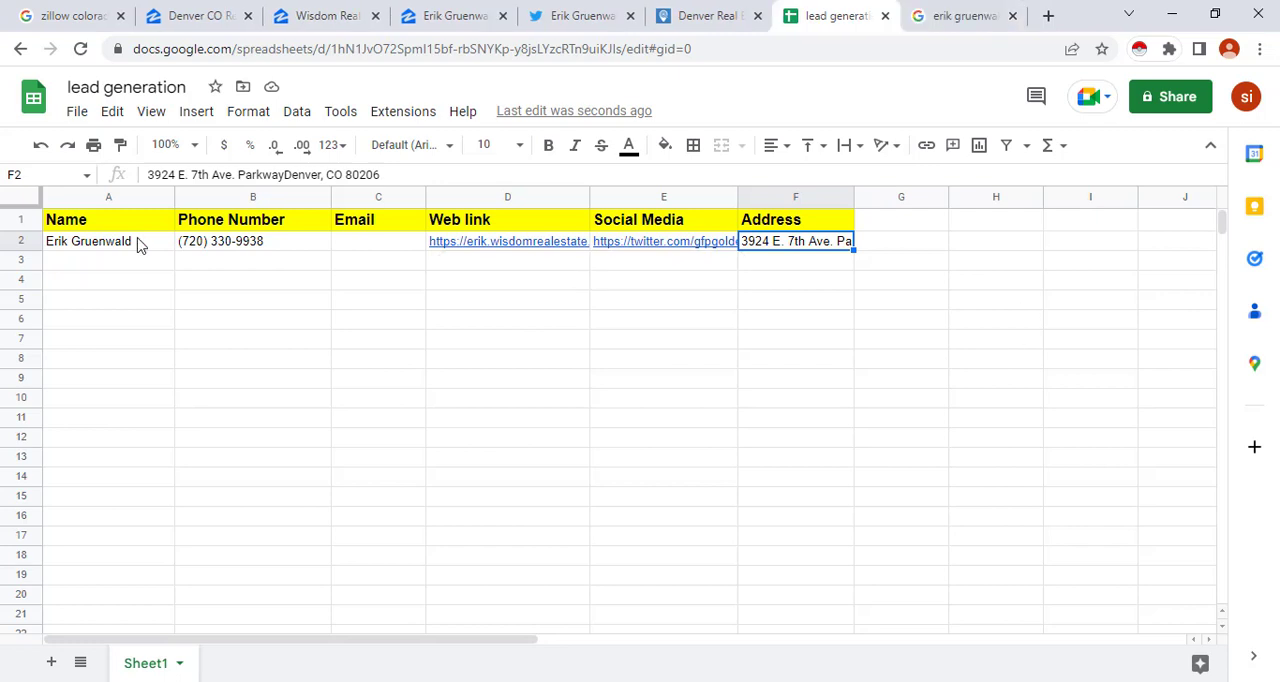
Copy the agent's name from cell A2 and search Google for it with "email" added, in a new tab
triple_click(142, 242)
right_click(110, 240)
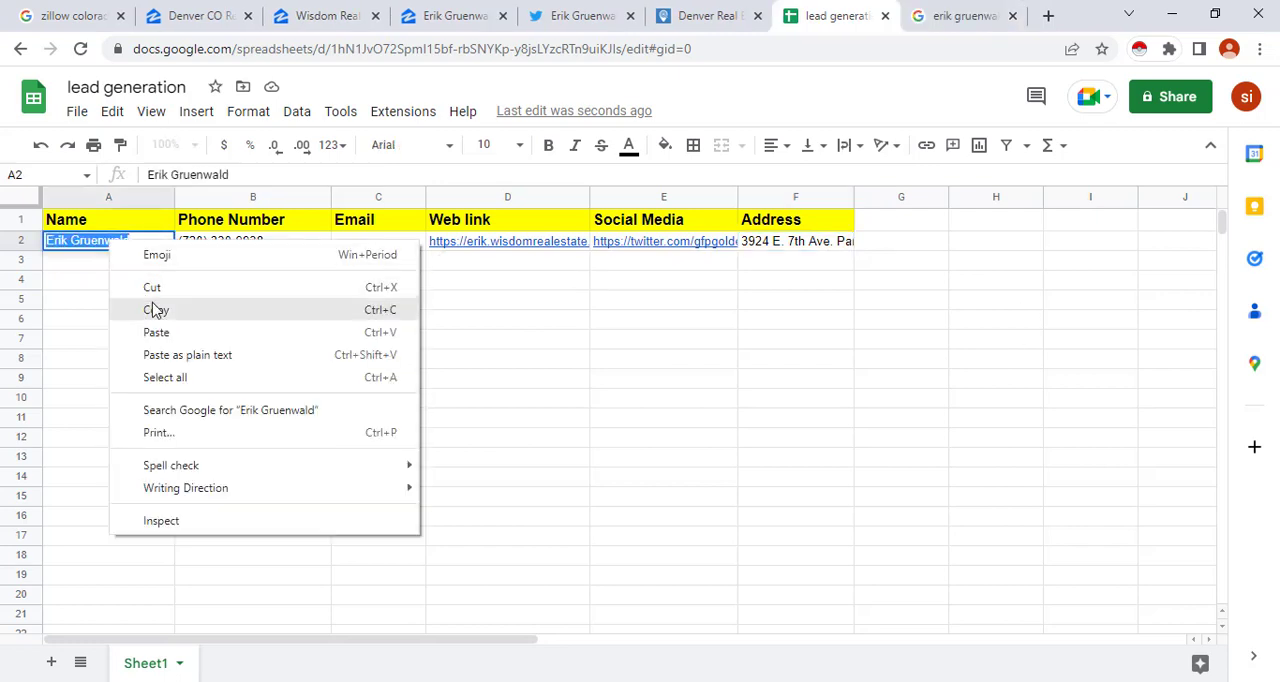
left_click(200, 309)
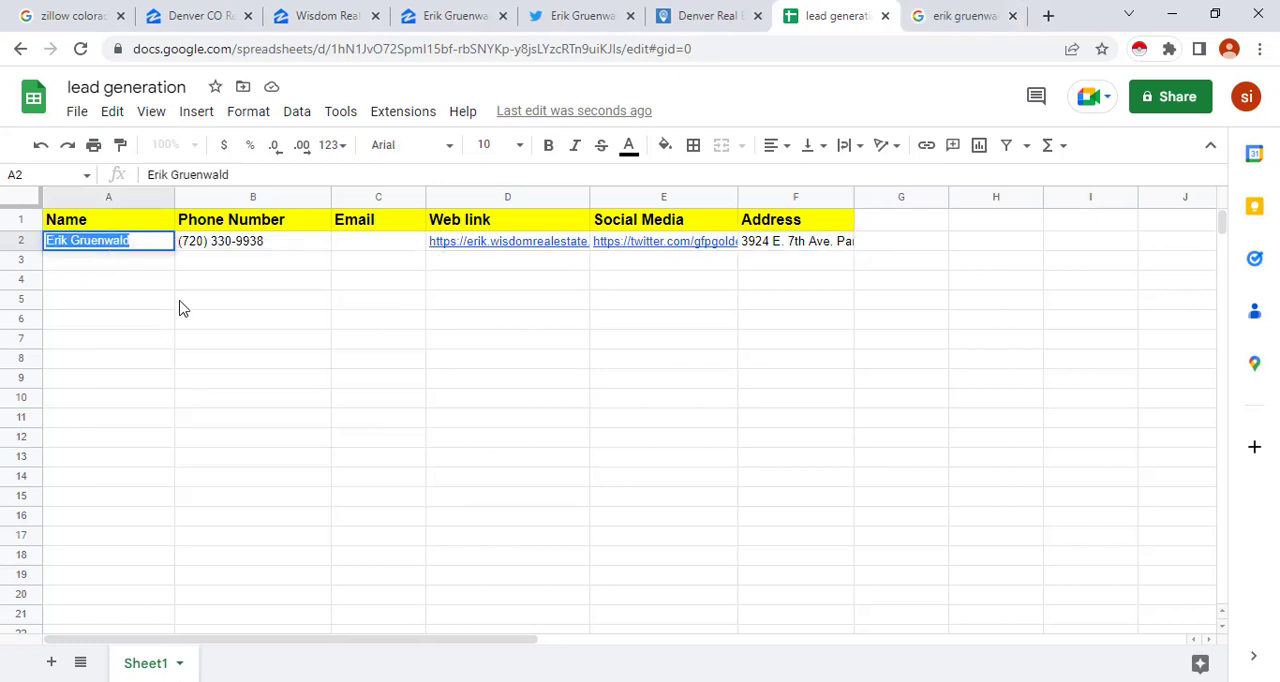
left_click(1048, 16)
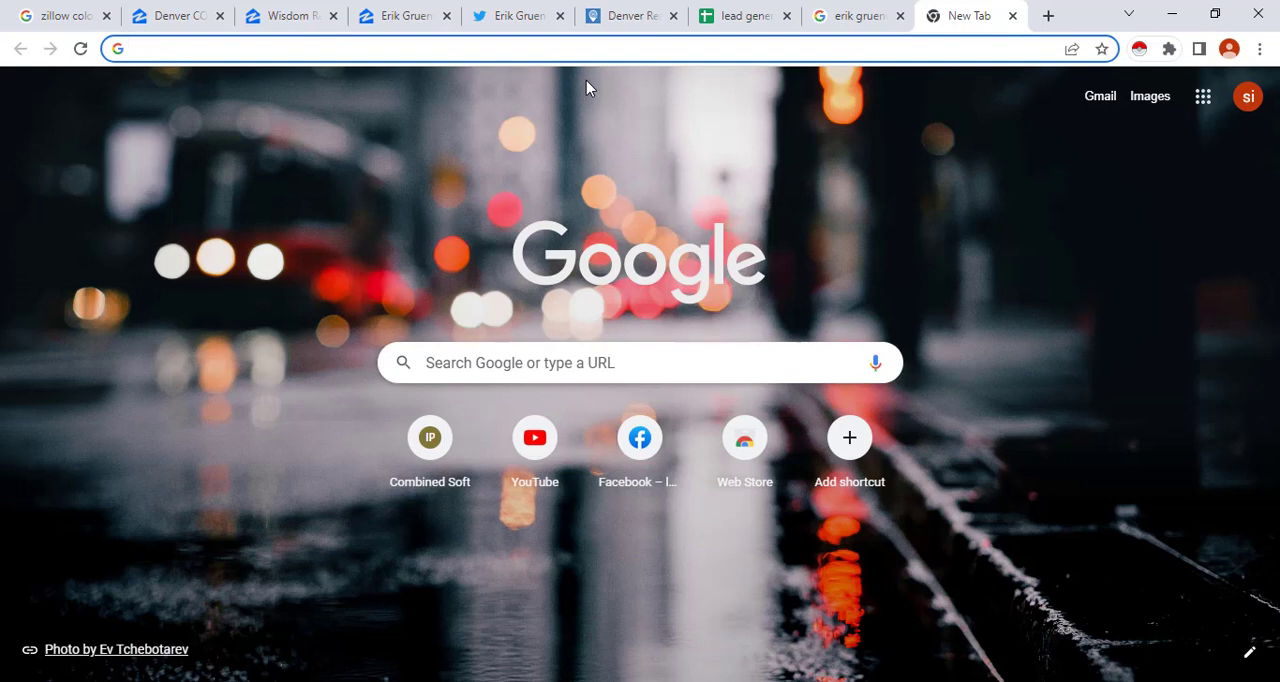
key("ctrl+v")
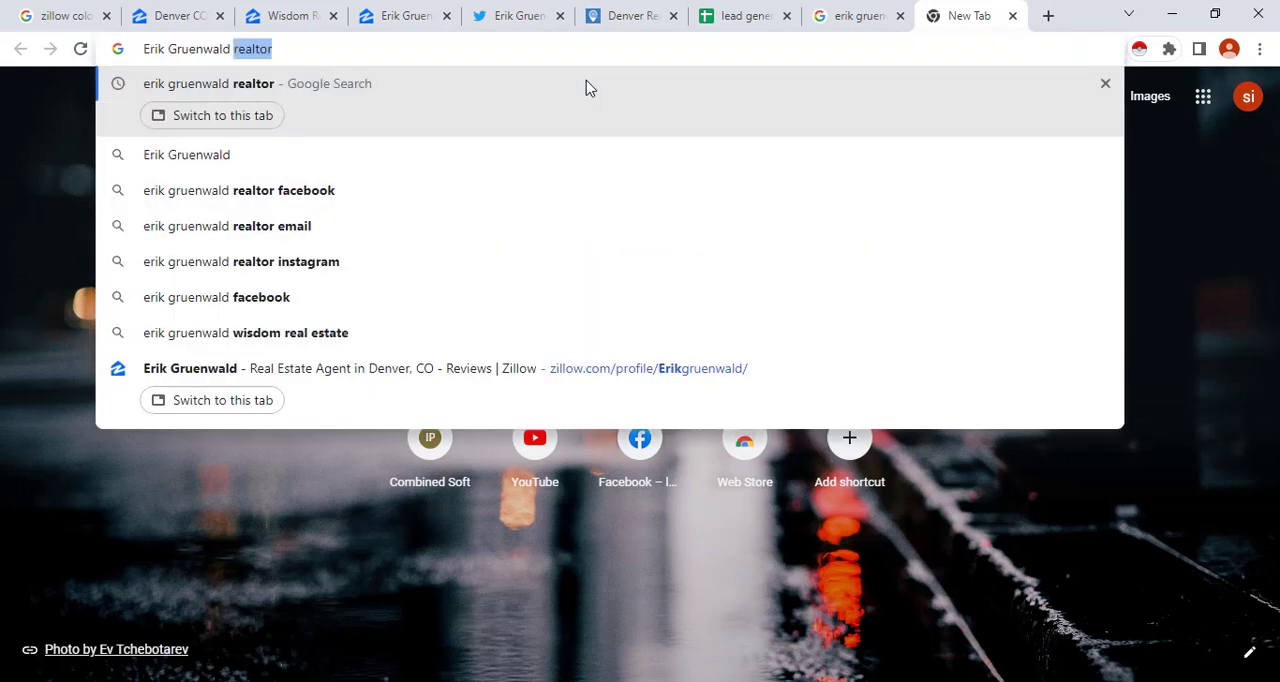
type("email")
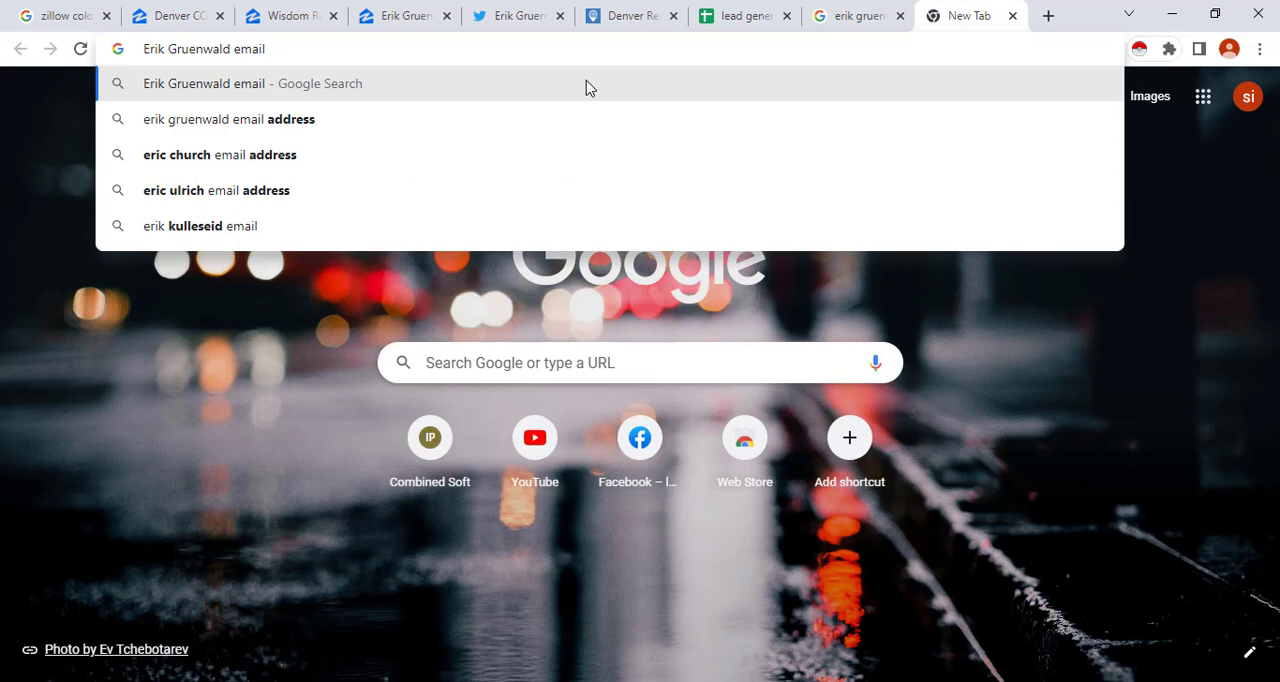
key("Return")
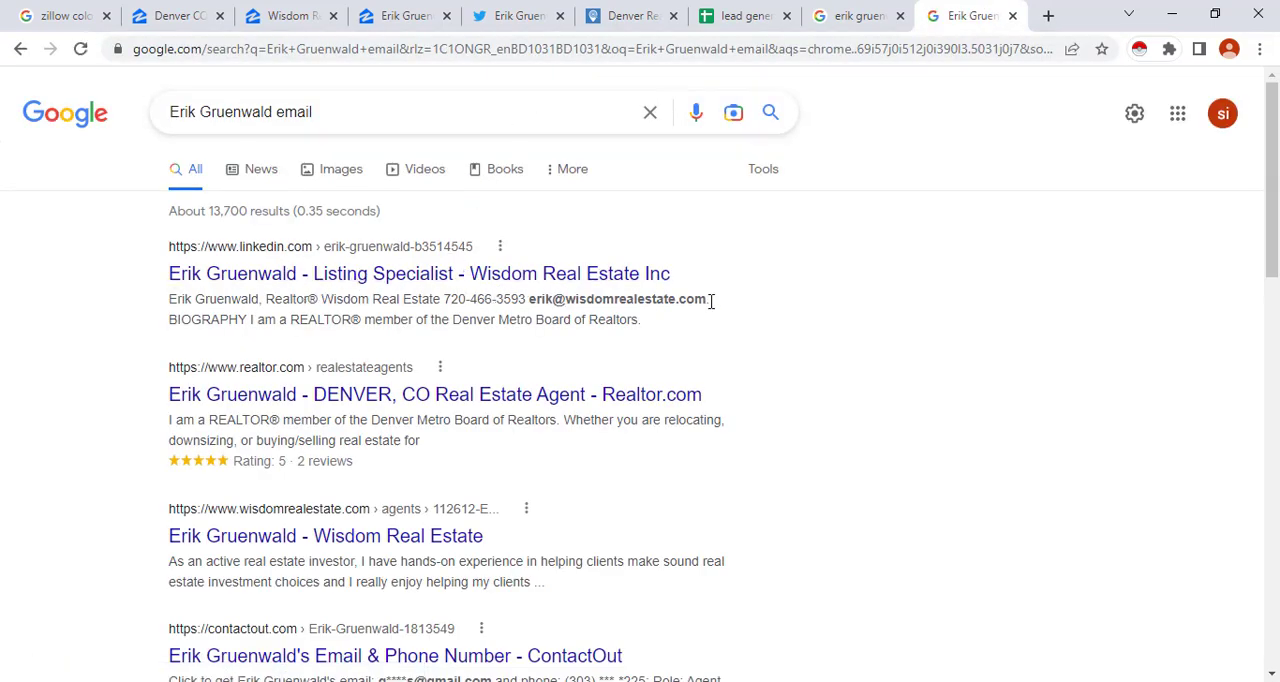
Highlight the agent's email and name in the LinkedIn search result, and open that result in a new tab, switching to it
left_click_drag(711, 301, 538, 304)
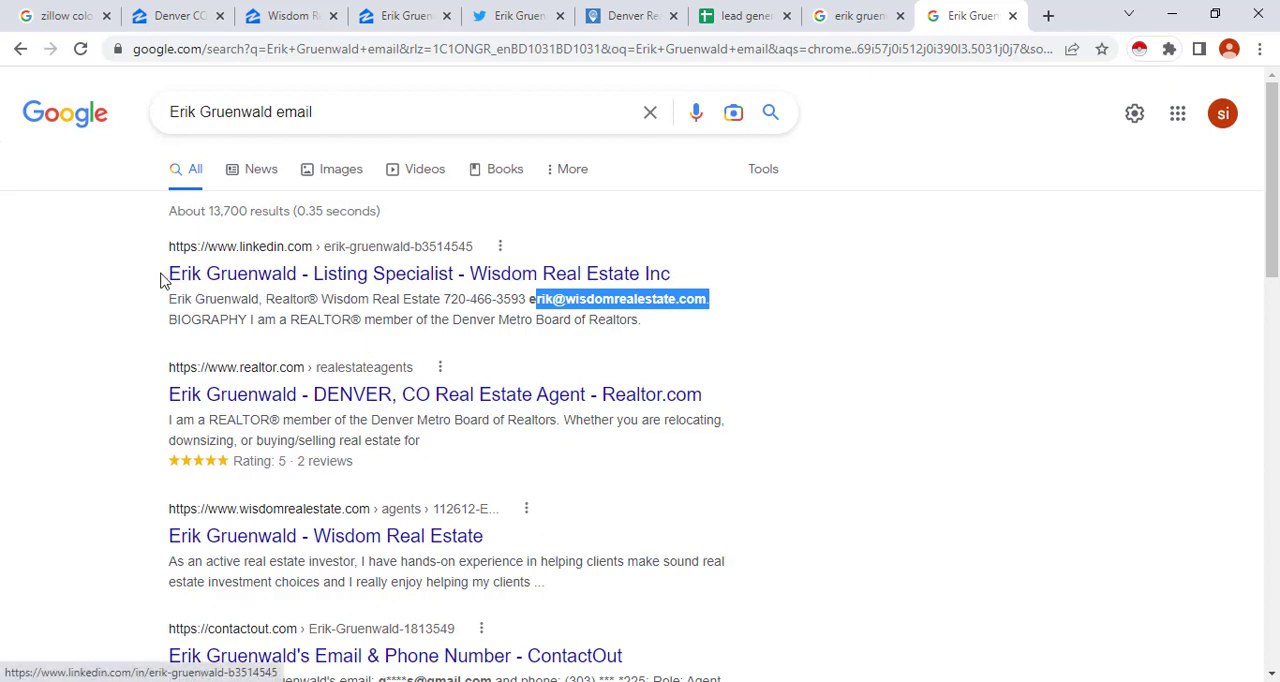
left_click_drag(165, 275, 298, 272)
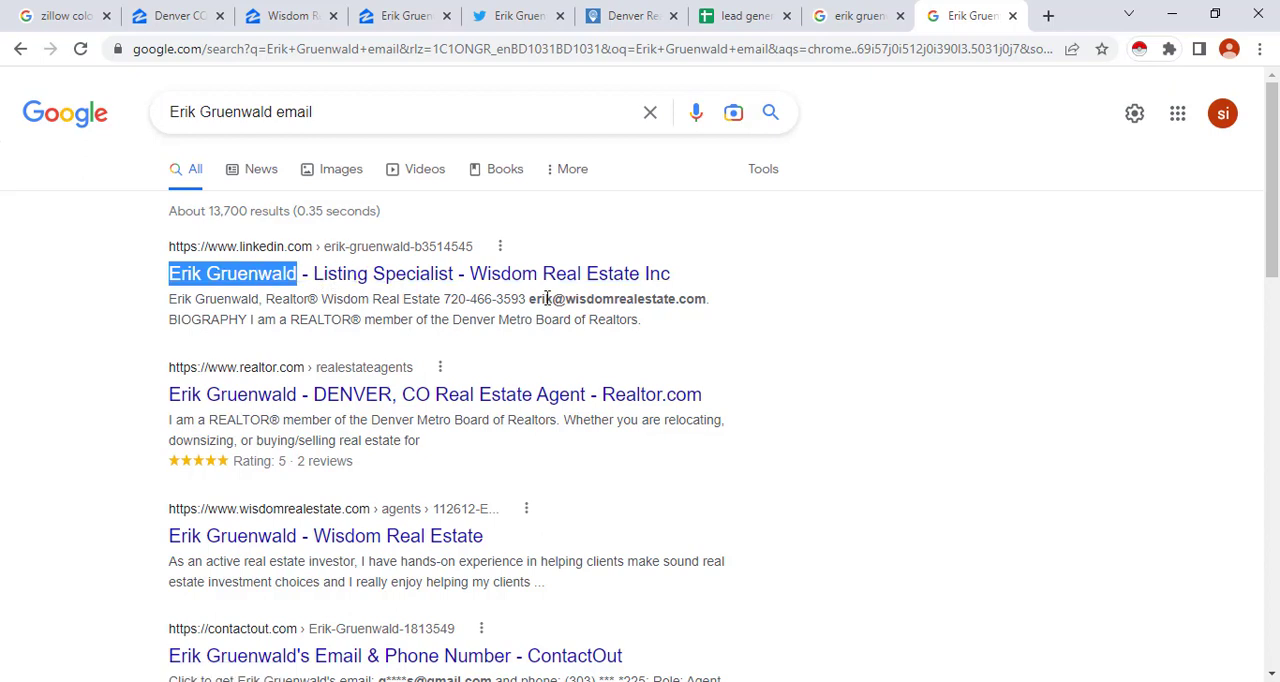
right_click(352, 277)
left_click(390, 284)
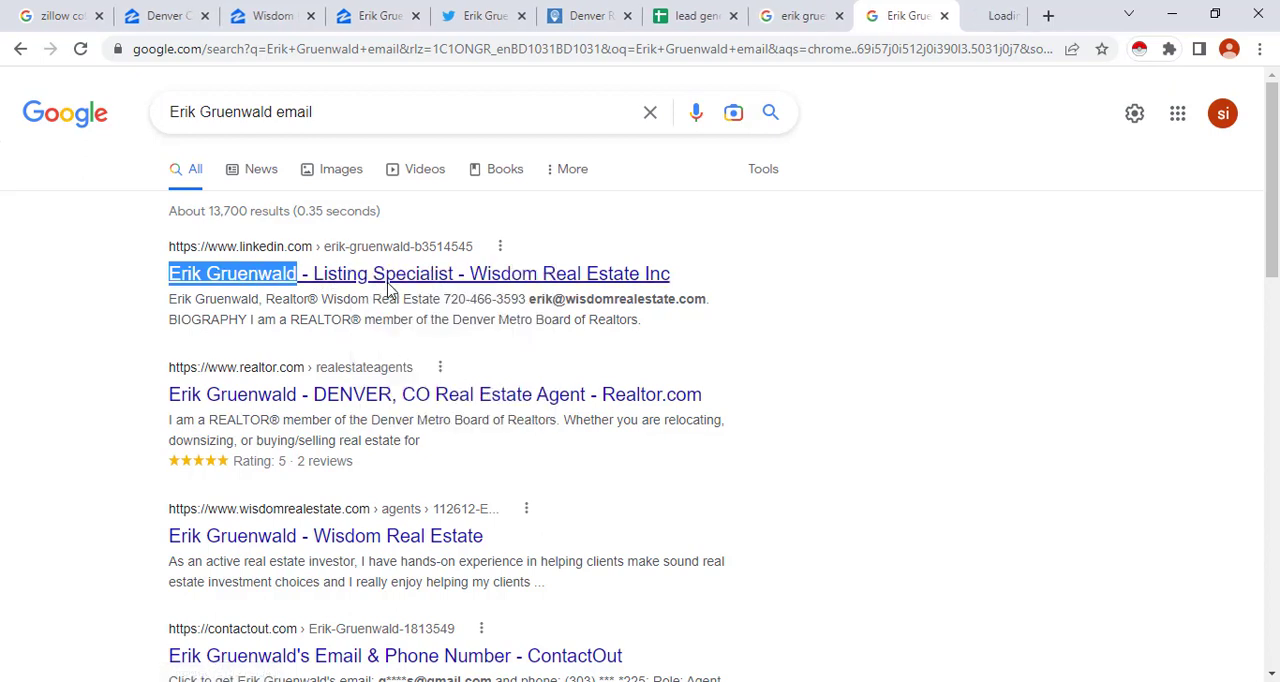
left_click(975, 15)
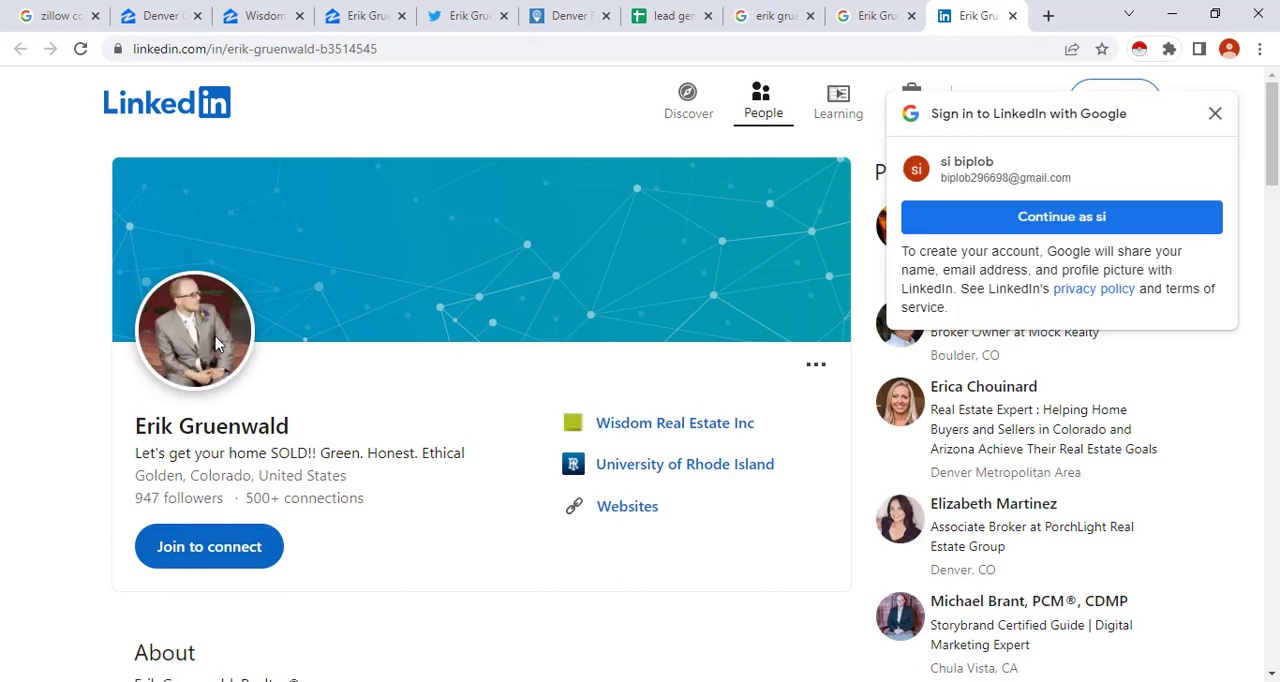
Check the agent's contact details in the About section of the LinkedIn profile and copy the email address
scroll(330, 410, "down", 2)
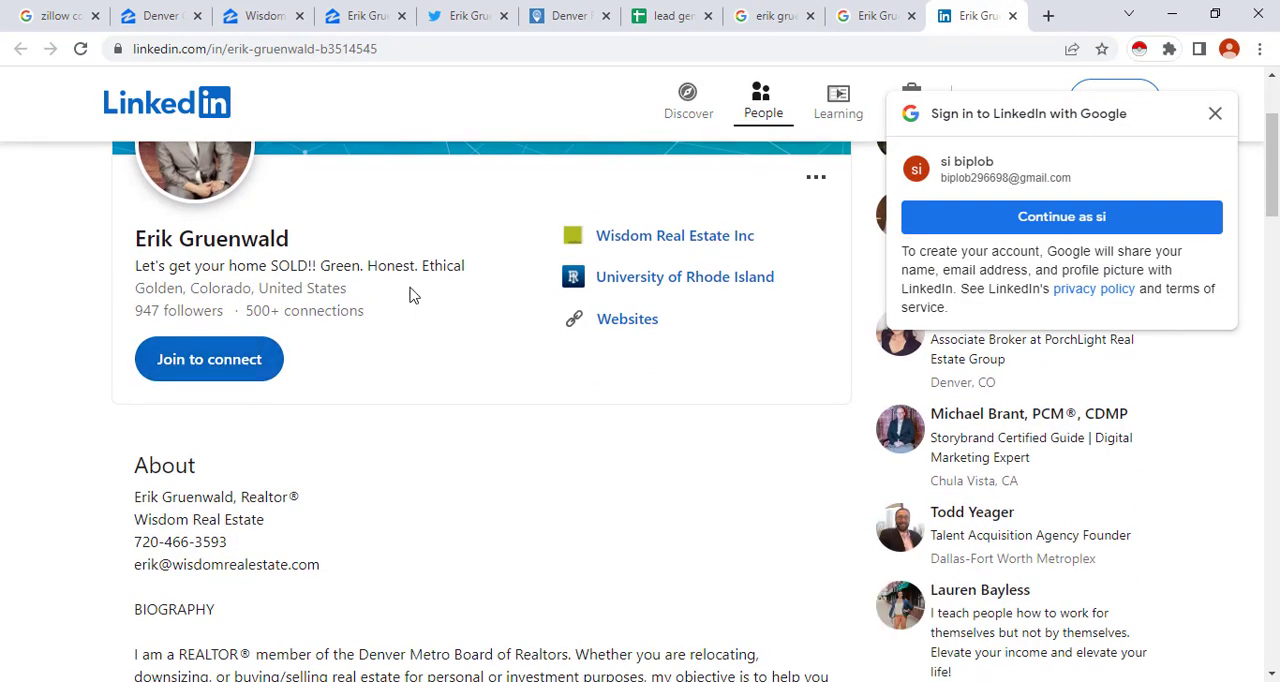
scroll(316, 368, "down", 1)
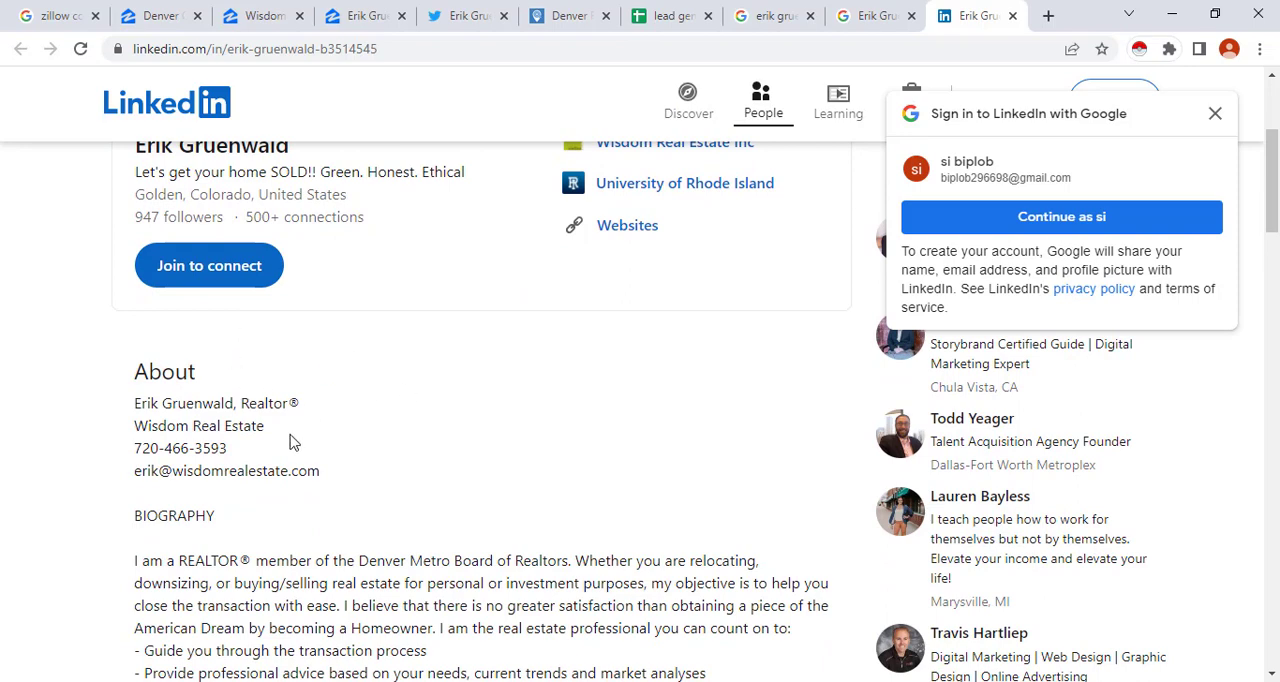
scroll(351, 460, "down", 1)
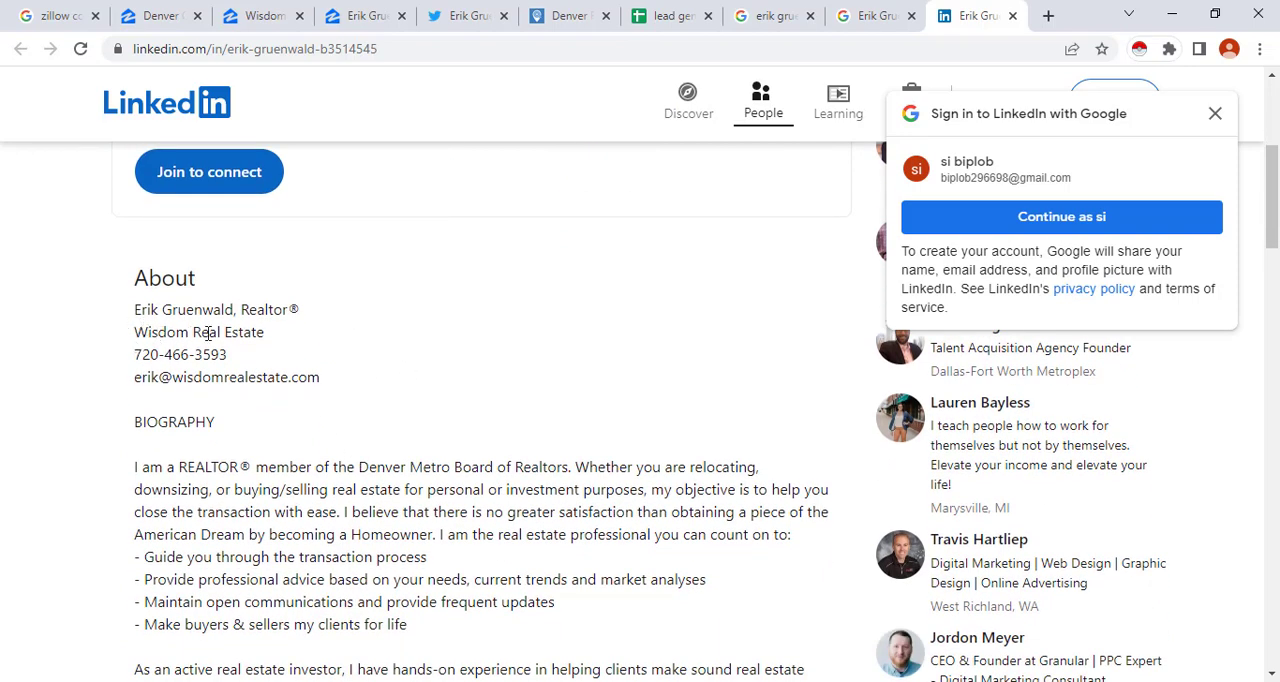
left_click_drag(192, 333, 269, 341)
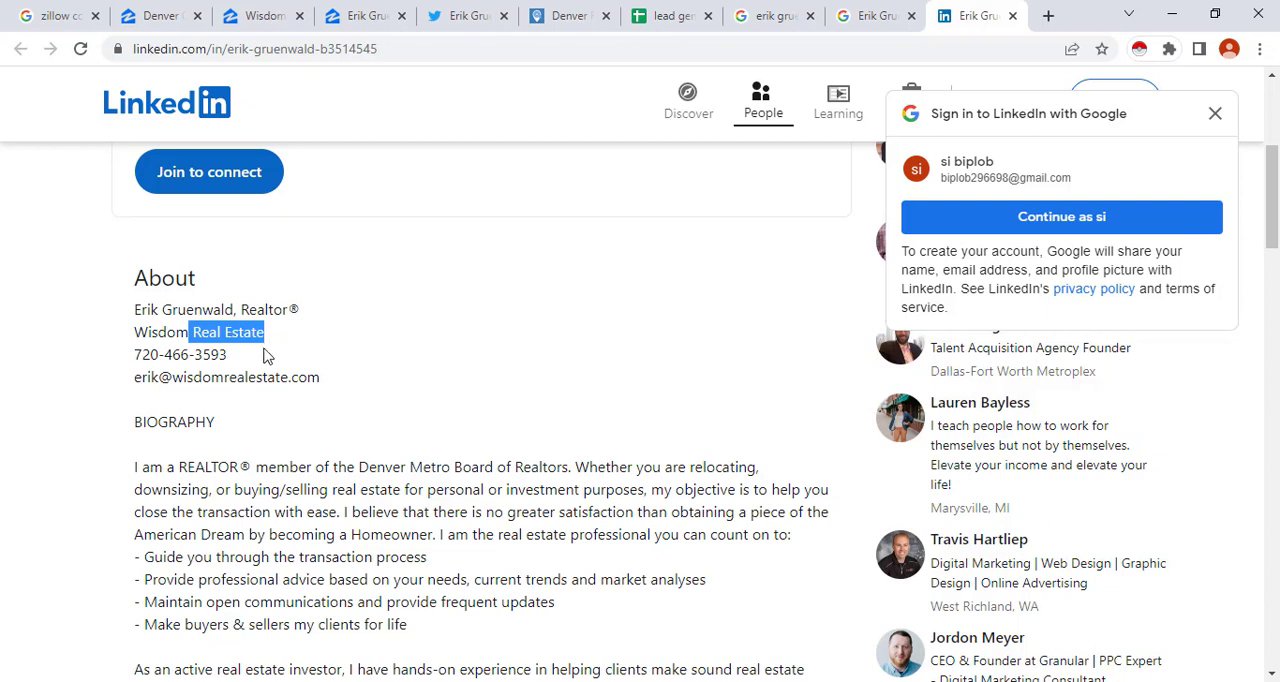
left_click_drag(135, 314, 274, 316)
mouse_move(143, 358)
left_mouse_down()
mouse_move(274, 379)
mouse_move(135, 380)
left_mouse_up()
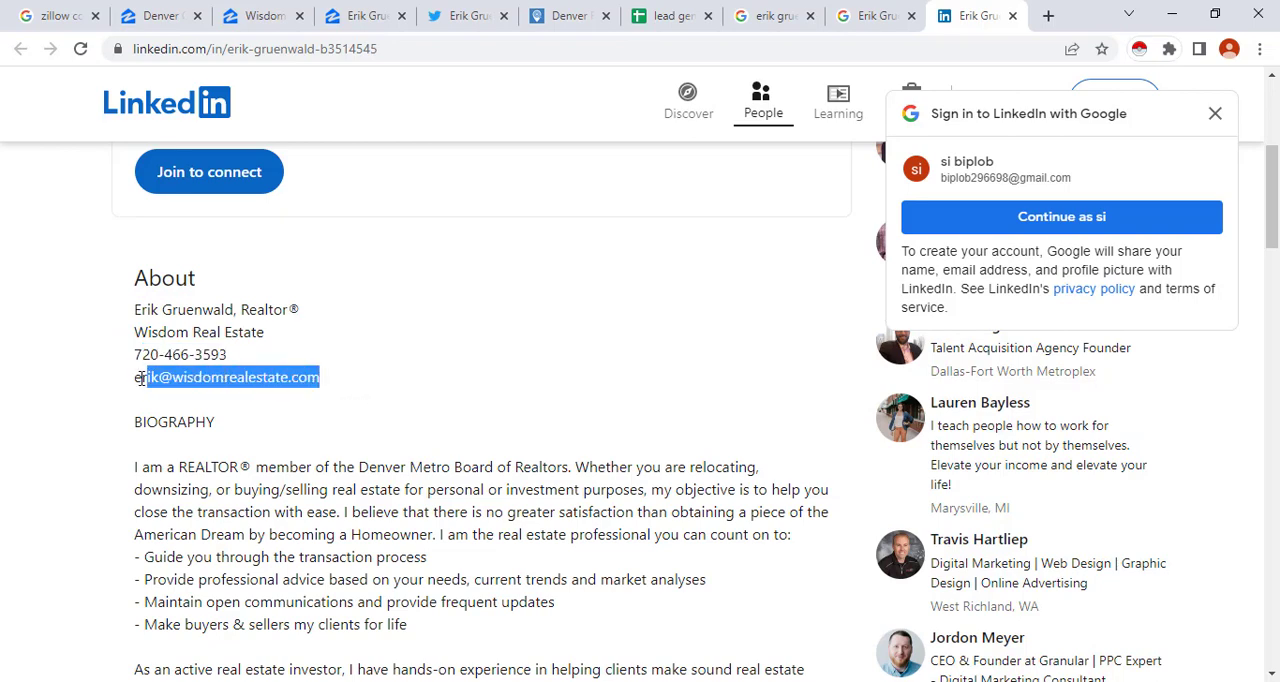
right_click(200, 384)
left_click(238, 401)
scroll(406, 401, "down", 1)
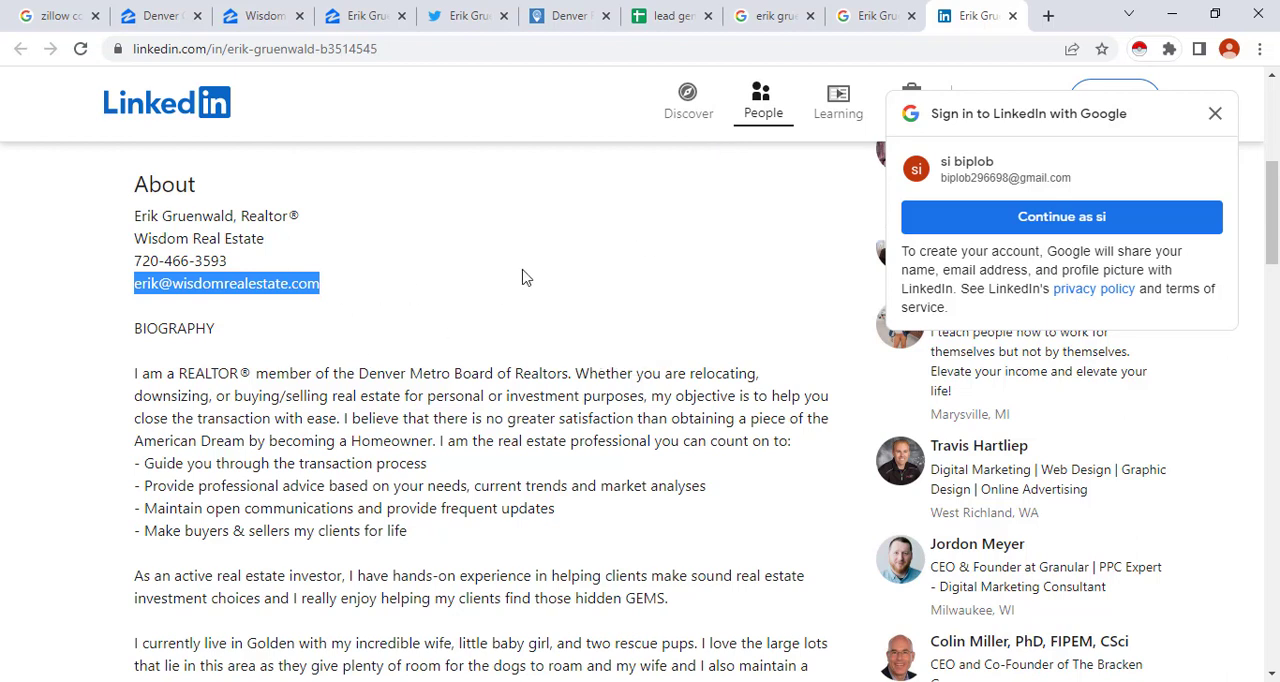
Paste the copied email address into Email cell C2 of the lead generation sheet
left_click(662, 20)
left_click(375, 242)
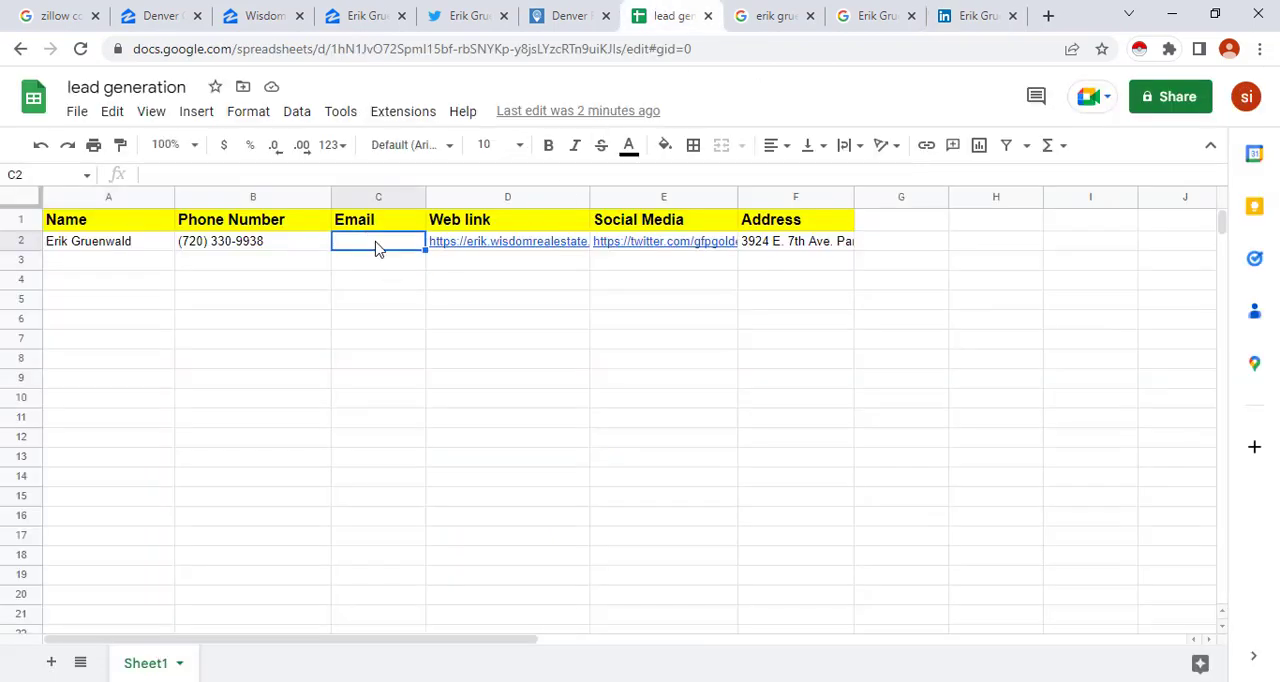
double_click(377, 247)
right_click(377, 246)
left_click(430, 389)
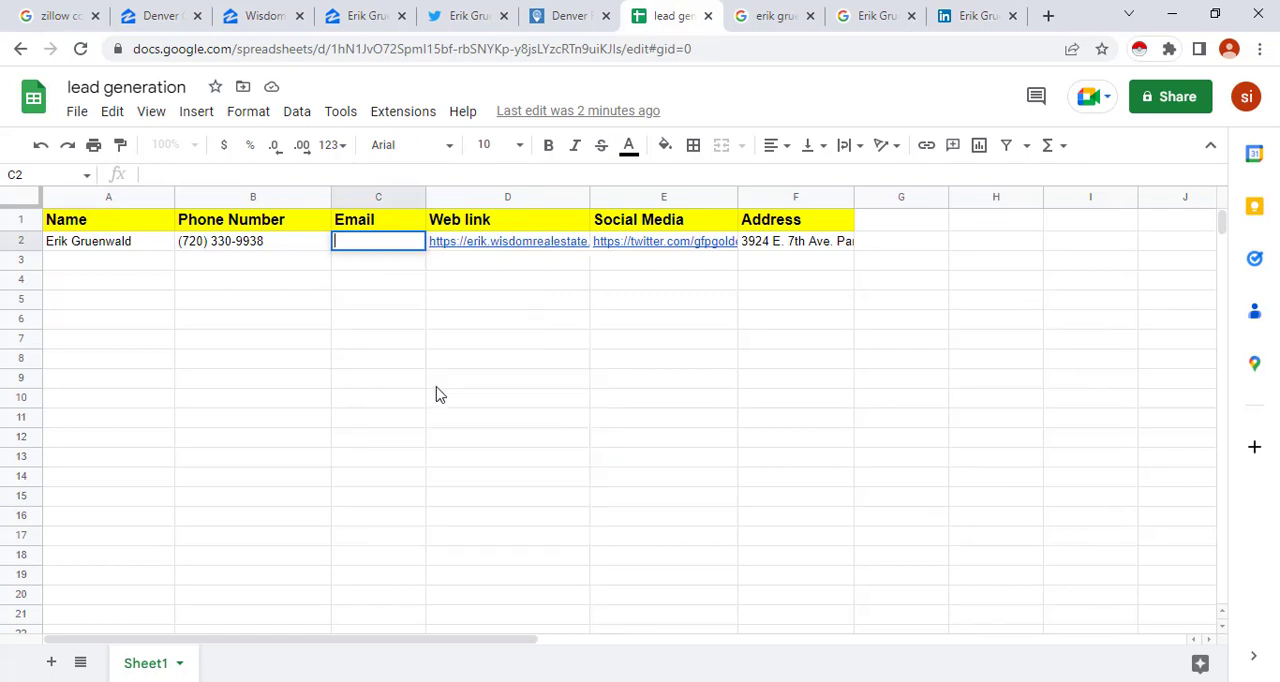
left_click(360, 380)
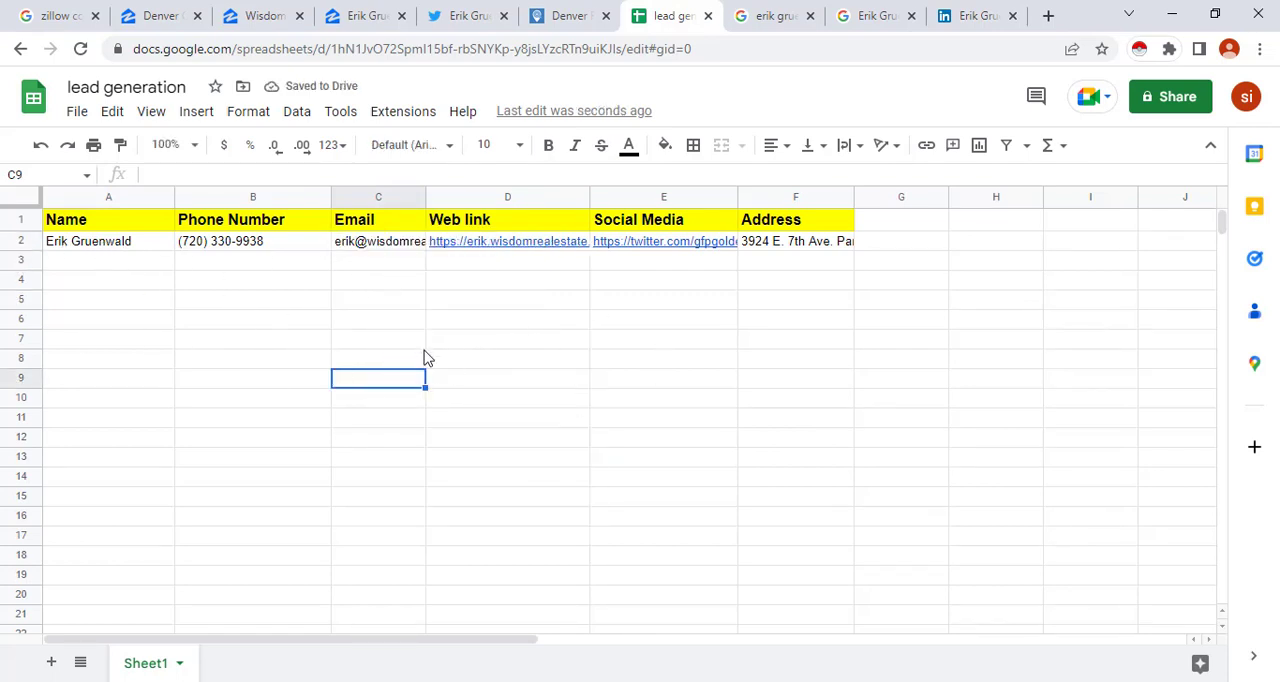
Return to the Wisdom Real Estate team page on Zillow and open the second listed member's profile in a new tab, switching to it
left_click(371, 12)
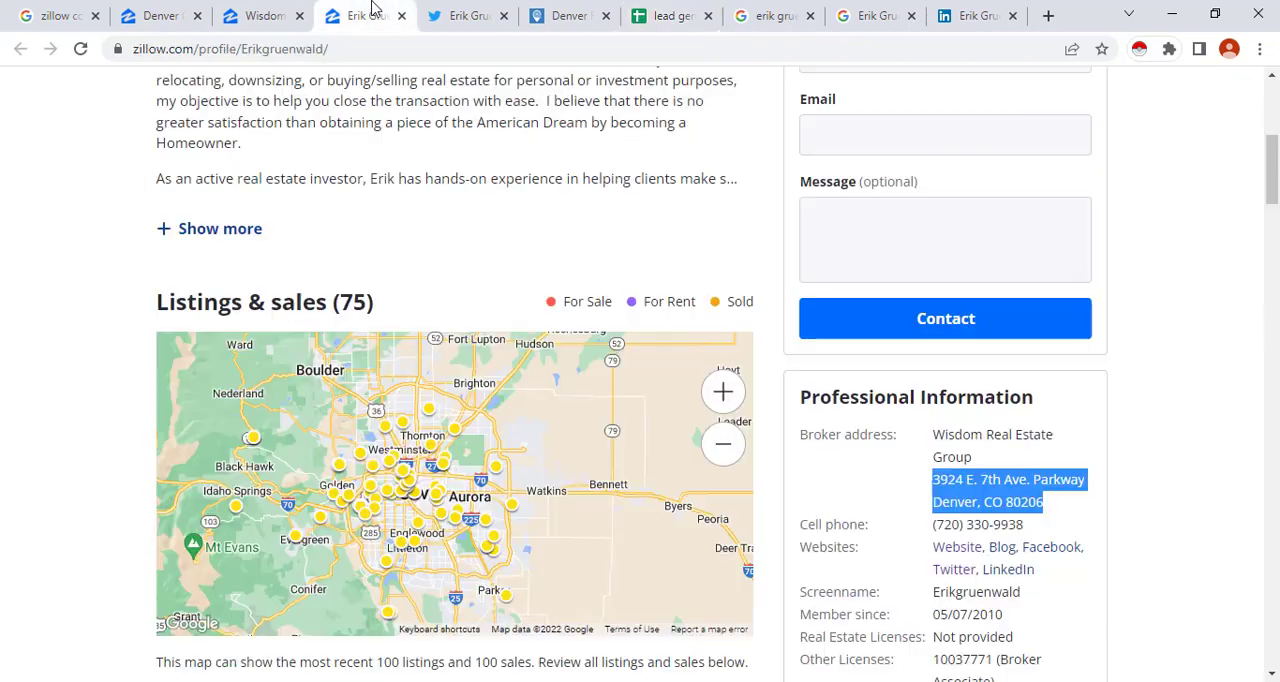
scroll(305, 163, "up", 5)
left_click(265, 12)
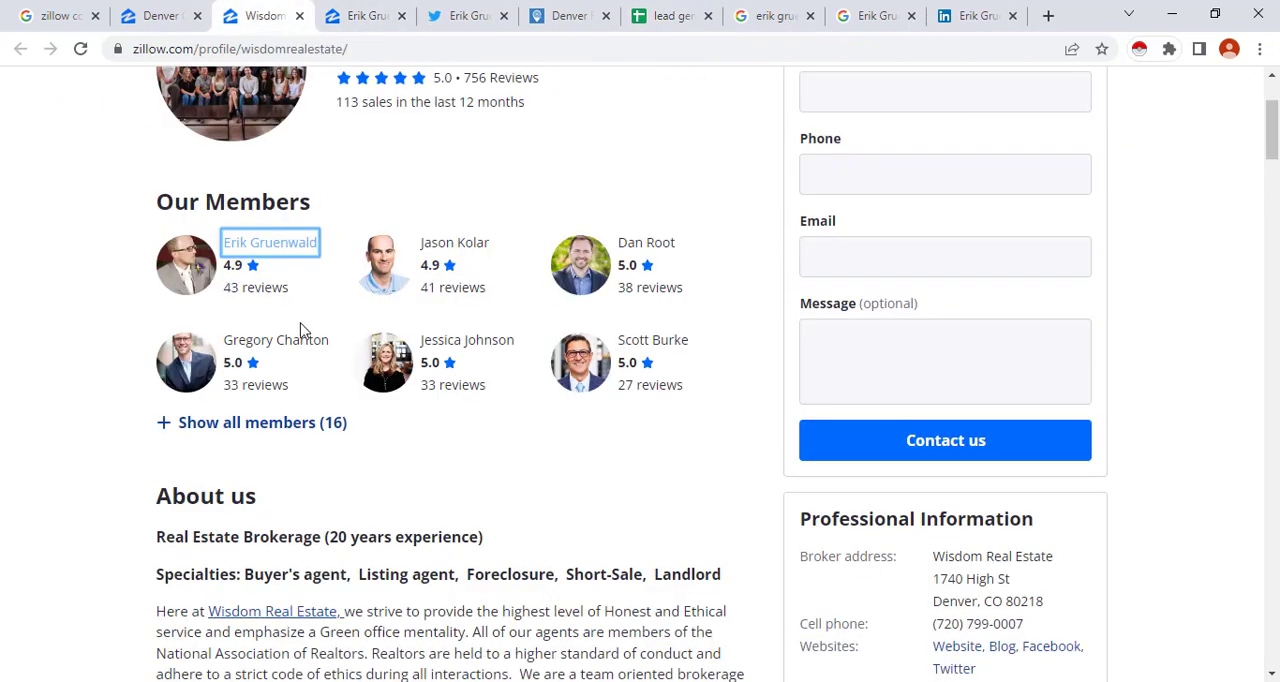
right_click(486, 258)
left_click(530, 270)
left_click(336, 18)
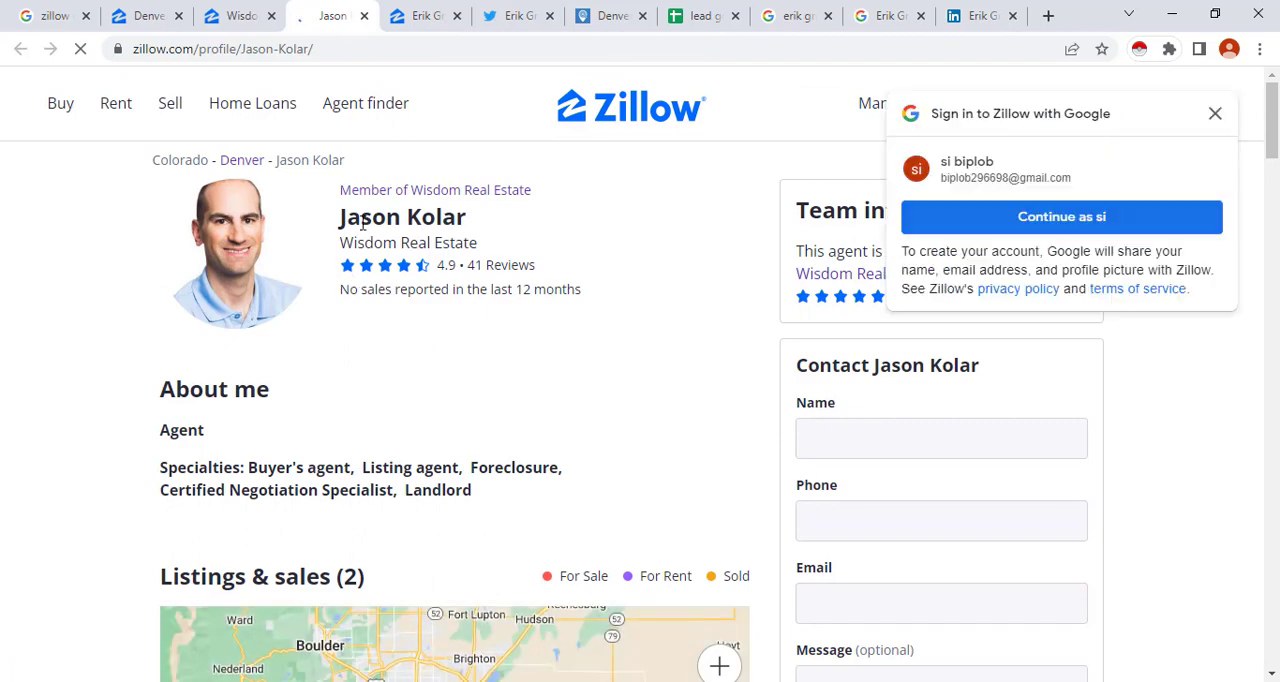
Dismiss the Google sign-in prompt and examine the broker address and cell phone in the agent's Professional Information
scroll(940, 330, "down", 5)
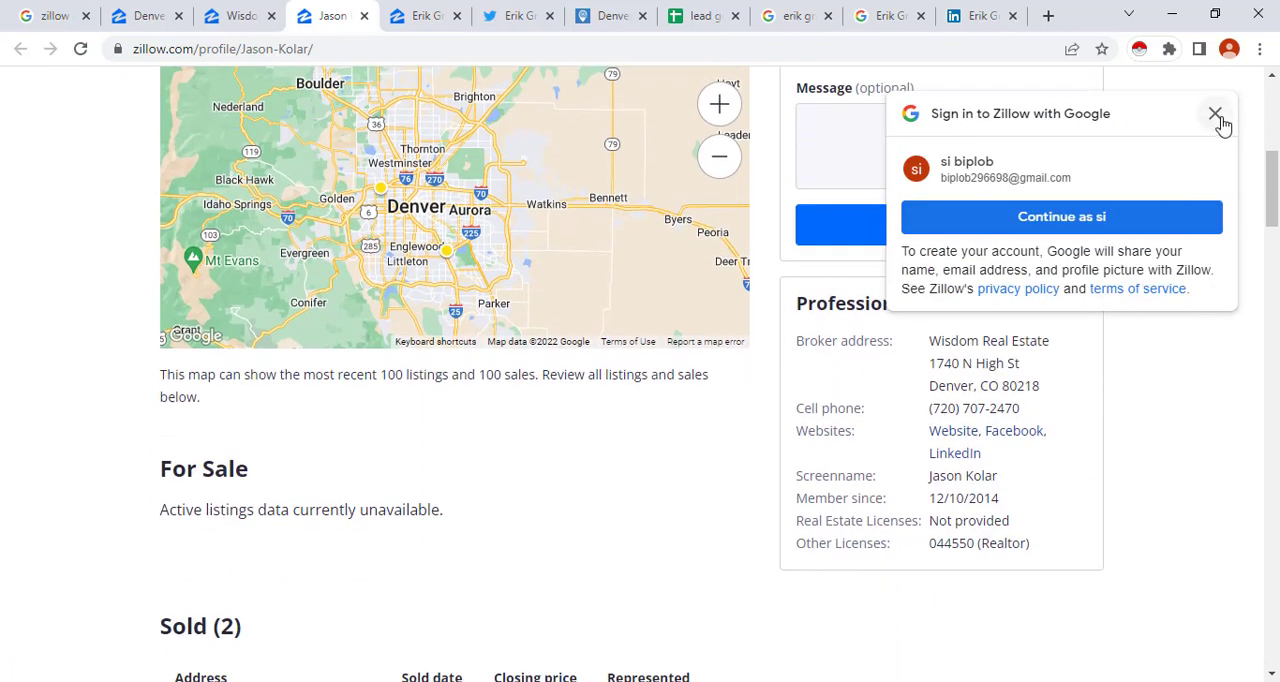
left_click(1216, 115)
left_click_drag(928, 396, 1023, 408)
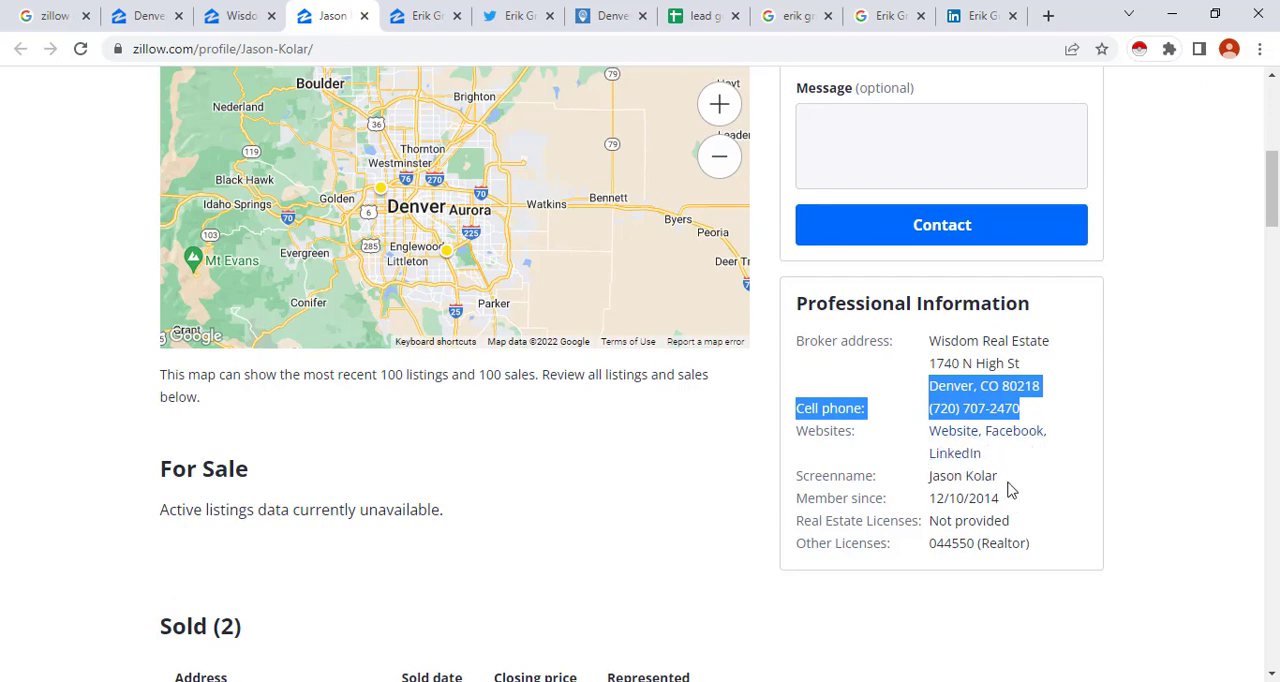
scroll(497, 451, "down", 4)
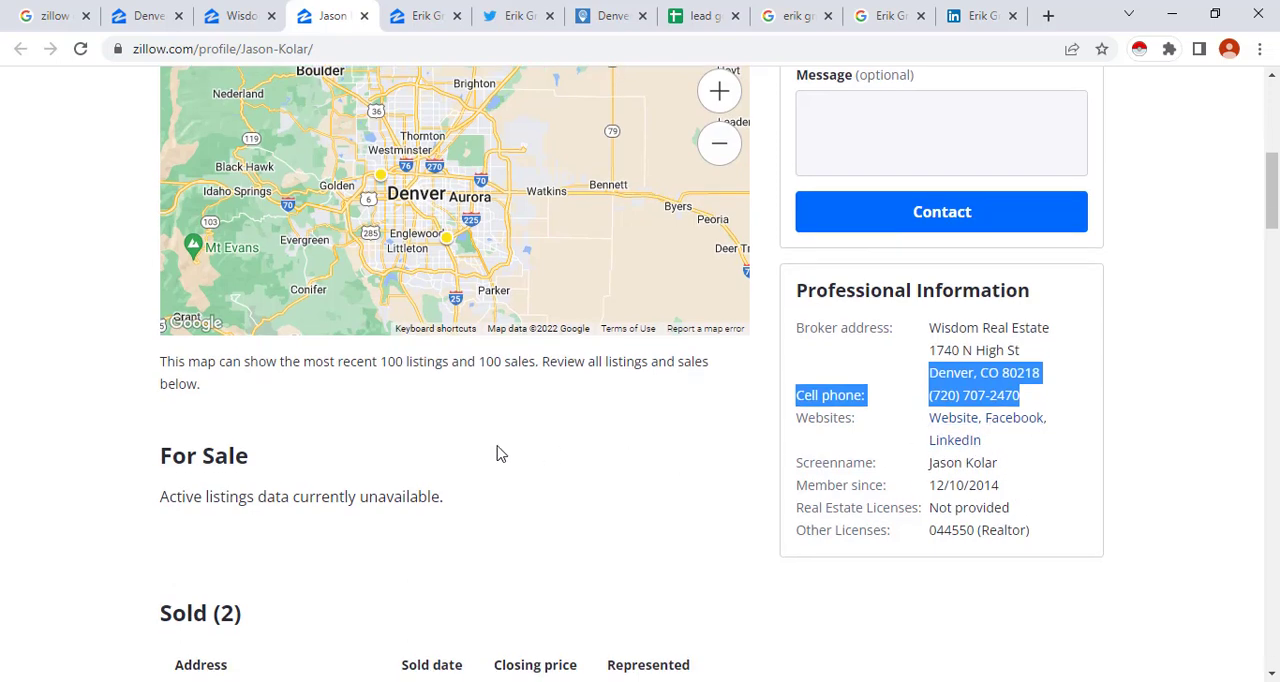
scroll(585, 443, "up", 10)
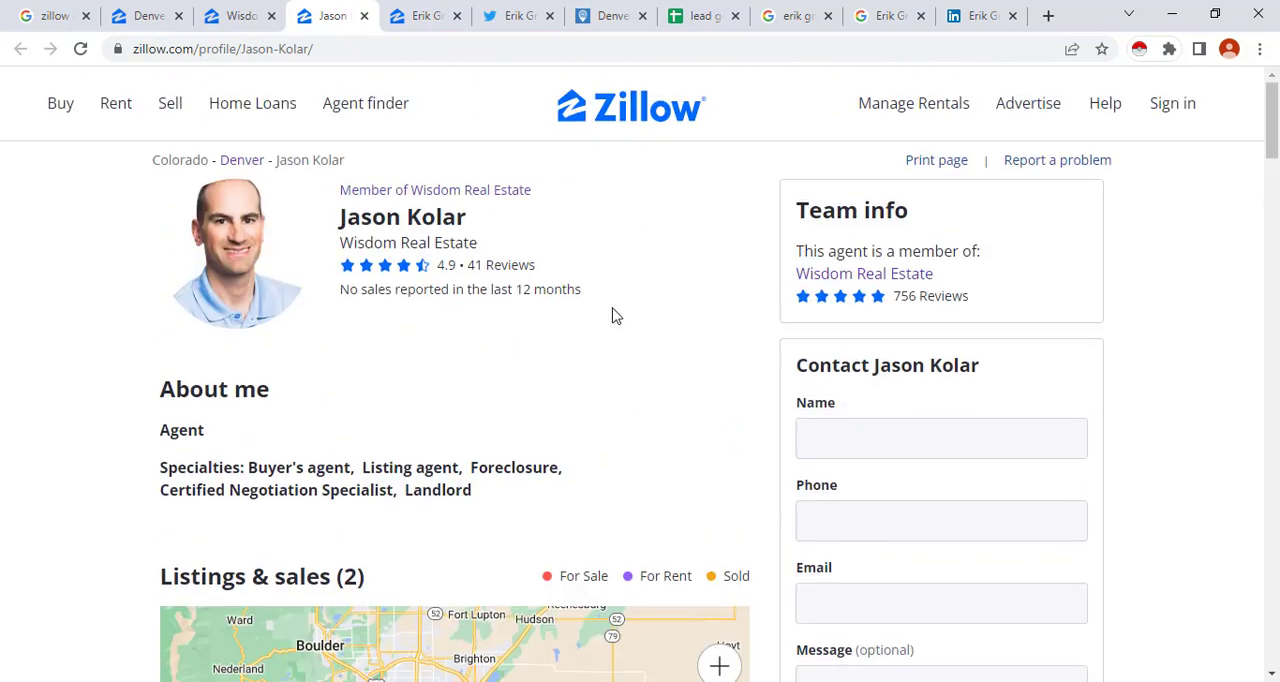
Revisit the Wisdom Real Estate team page, and switch to the Denver agent directory to browse its listed agents
left_click(240, 15)
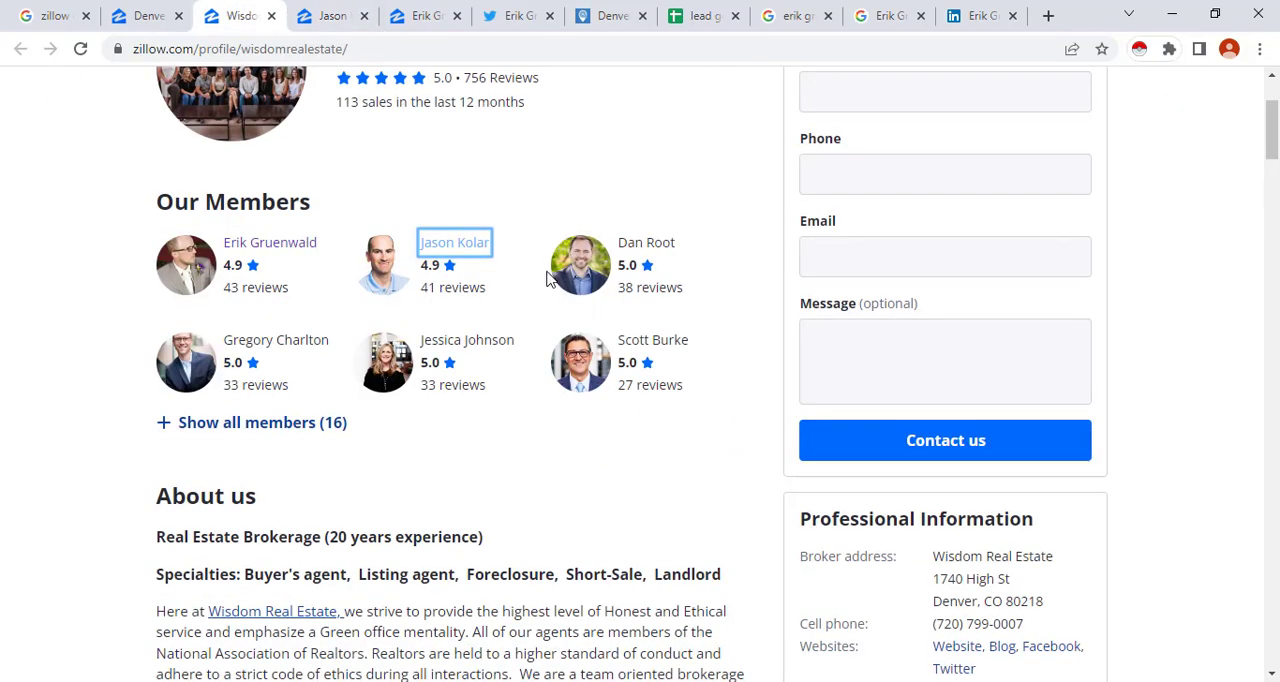
scroll(549, 272, "up", 2)
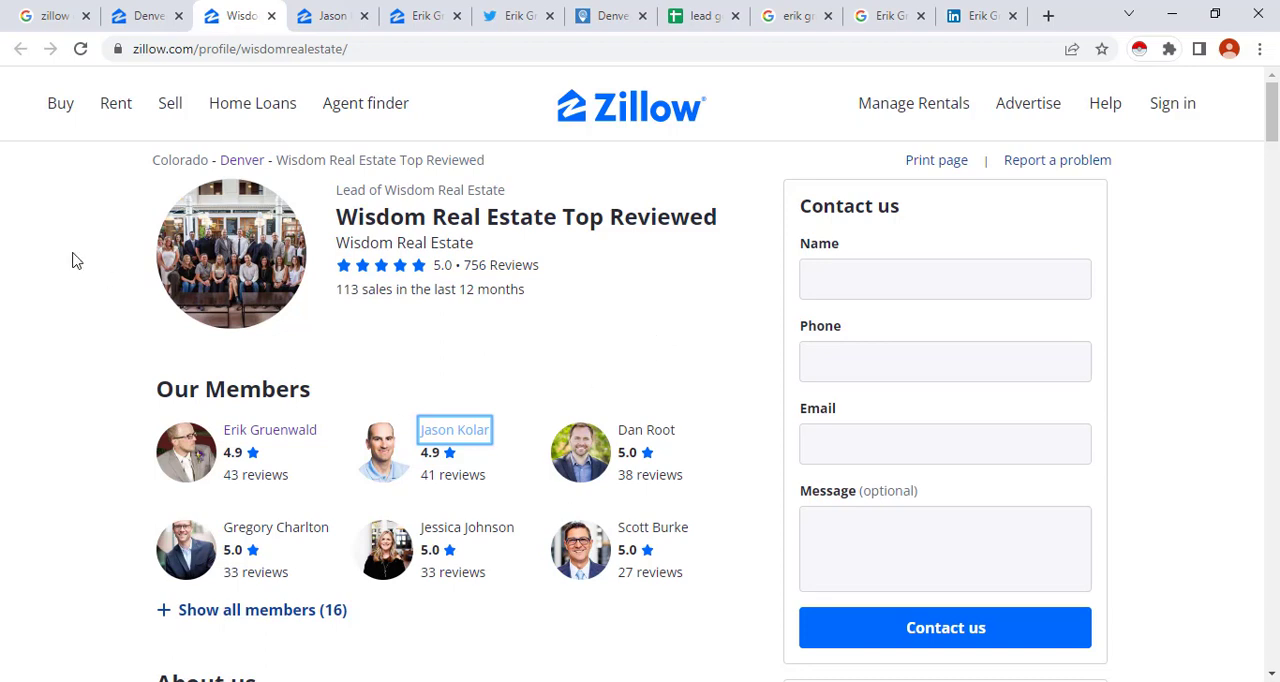
key("ctrl+shift+Tab")
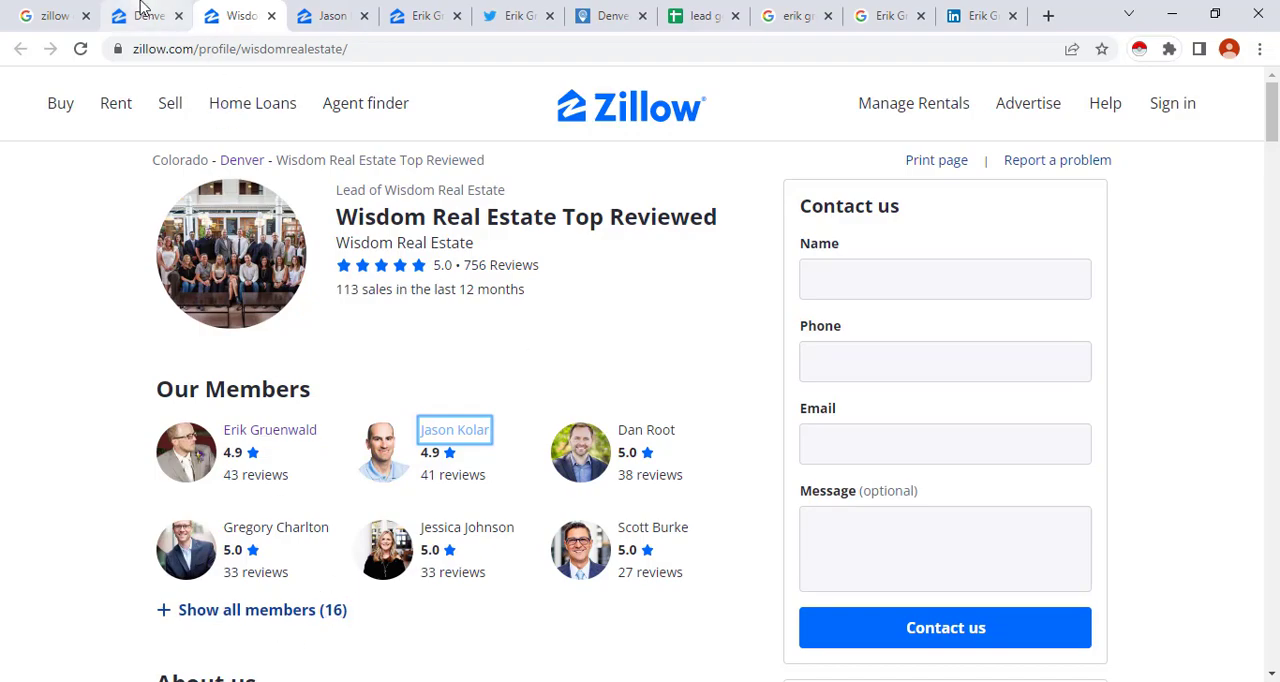
scroll(242, 330, "down", 2)
scroll(227, 409, "down", 13)
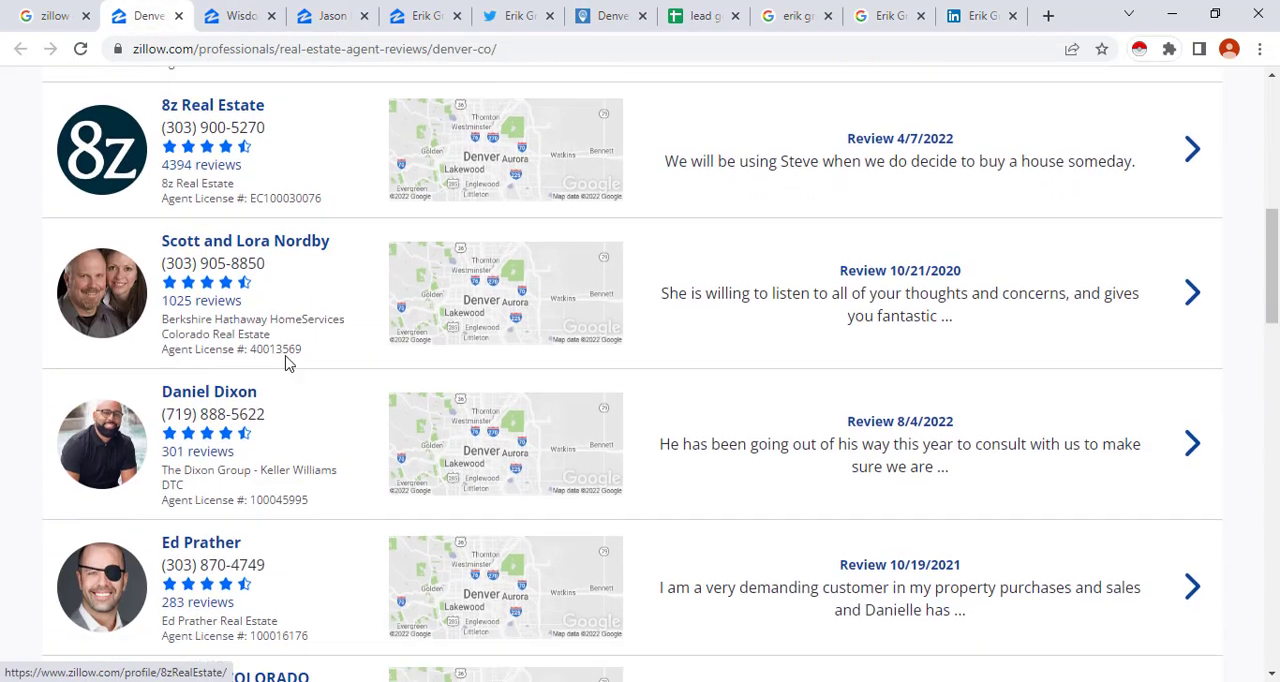
scroll(318, 302, "up", 2)
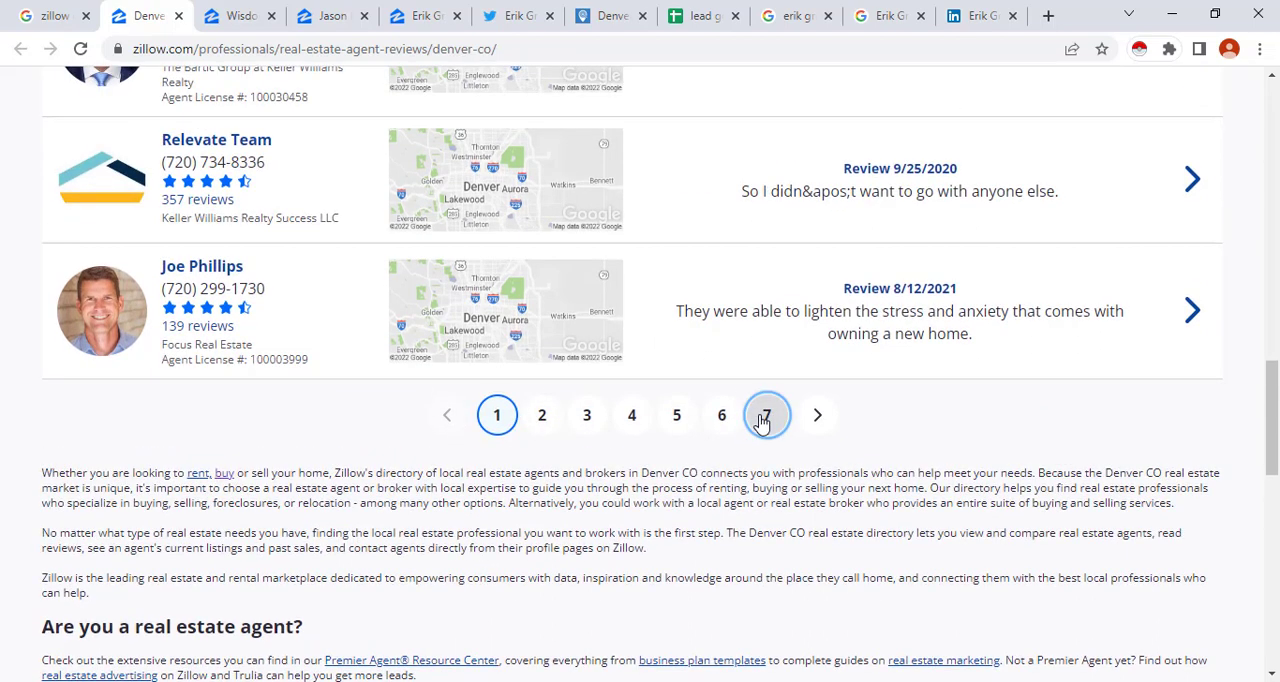
Go to page 7 and then page 10 of the Denver agent directory and look through the listed agents
left_click(766, 414)
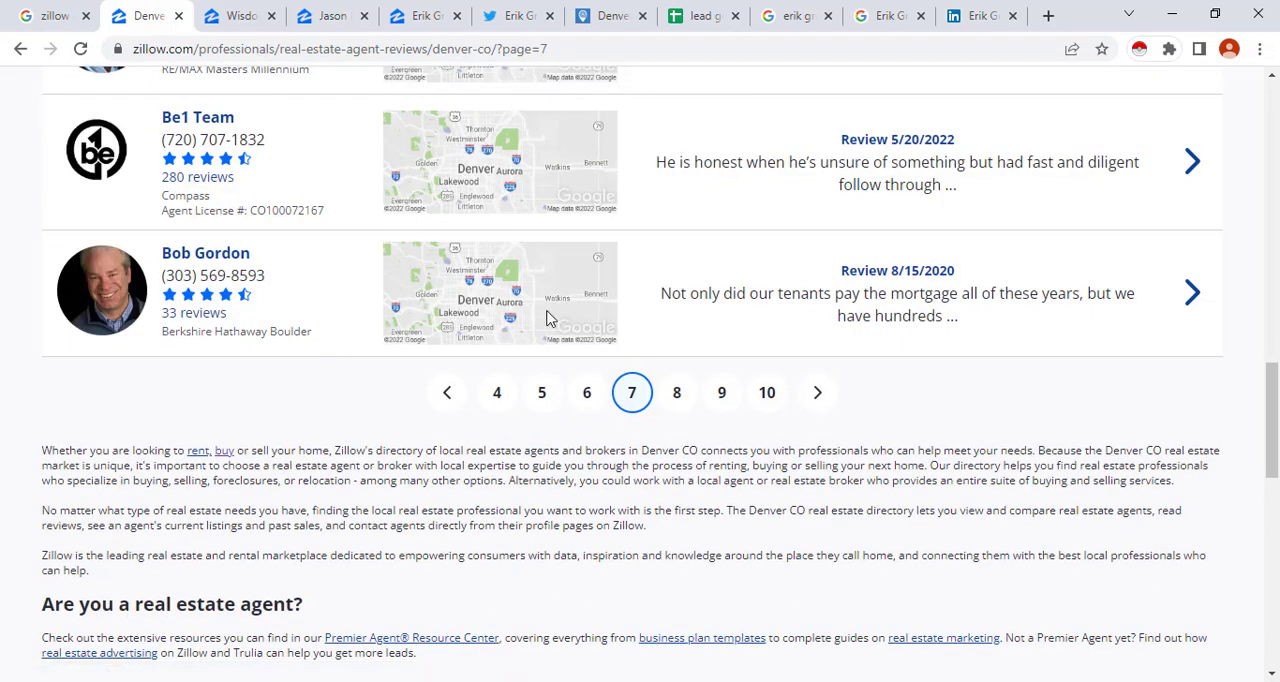
left_click(760, 399)
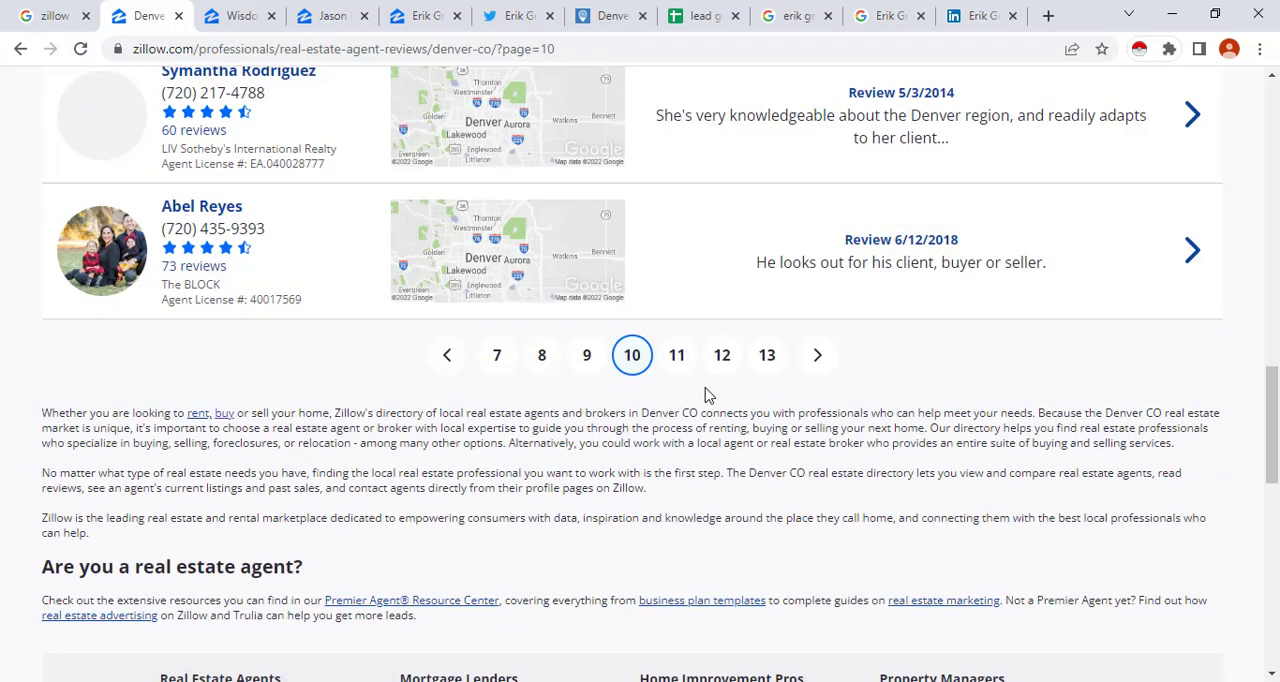
scroll(735, 395, "up", 5)
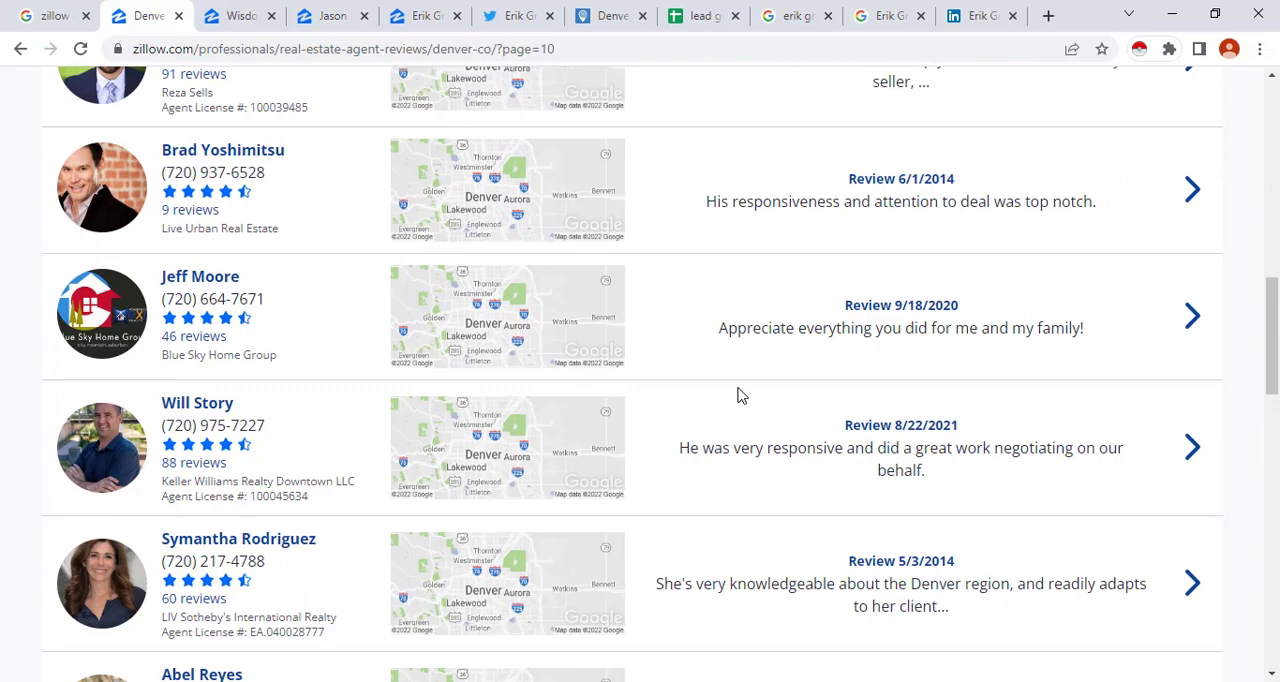
scroll(676, 371, "up", 10)
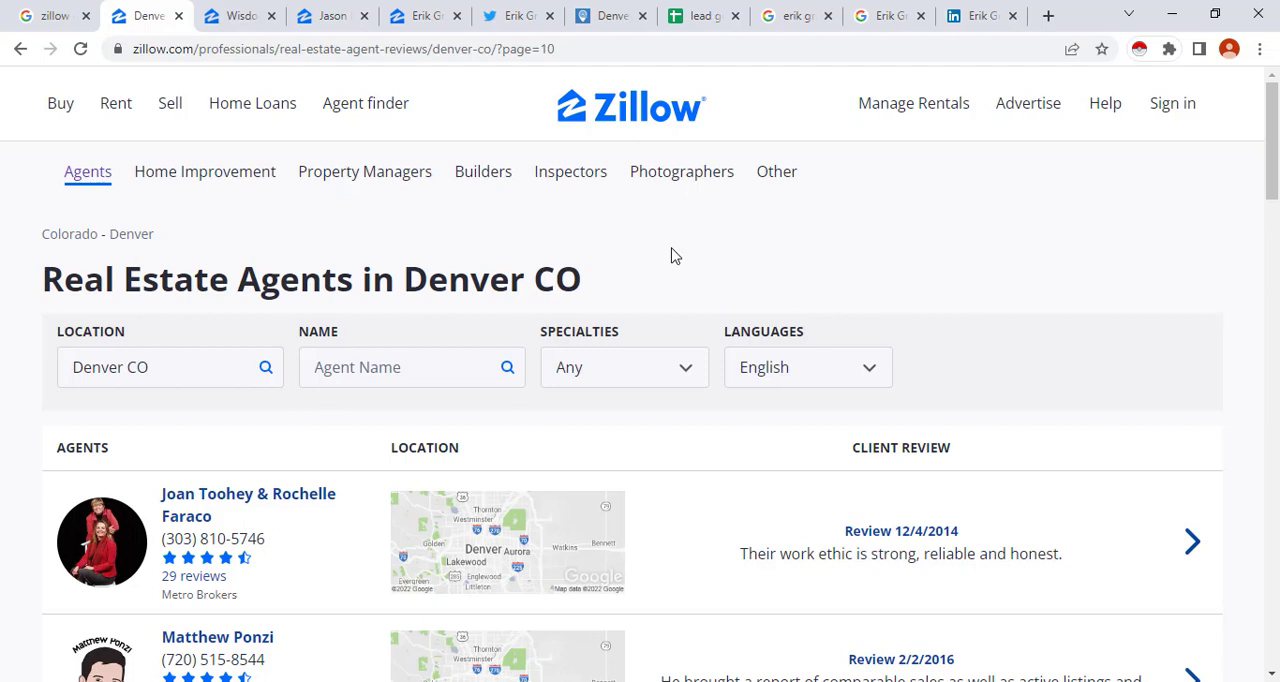
scroll(674, 262, "down", 1)
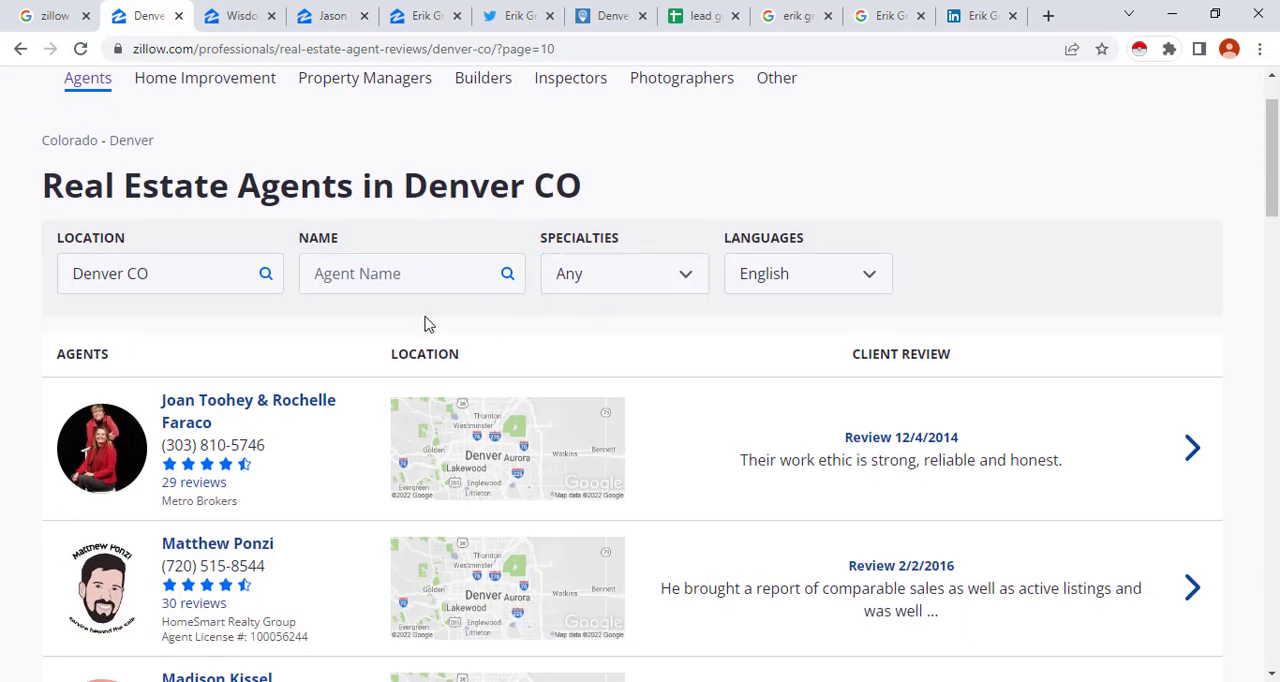